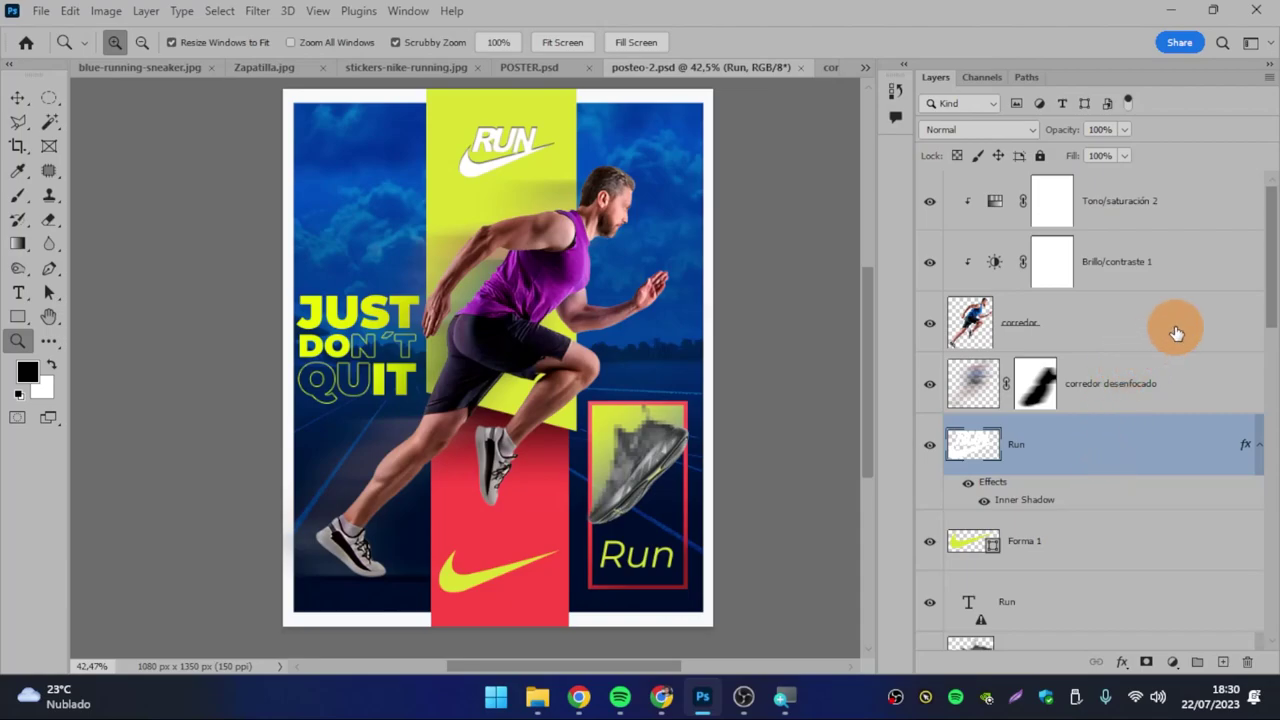
- Try to delete the Run layer by dragging it in the Layers panel
{"action": "mouse_move", "coordinate": [1271, 215]}
{"action": "left_mouse_down"}
{"action": "mouse_move", "coordinate": [1273, 322]}
{"action": "mouse_move", "coordinate": [1275, 130]}
{"action": "left_mouse_up"}
{"action": "mouse_move", "coordinate": [973, 444]}
{"action": "left_mouse_down"}
{"action": "mouse_move", "coordinate": [1092, 655]}
{"action": "mouse_move", "coordinate": [1215, 666]}
{"action": "left_mouse_up"}
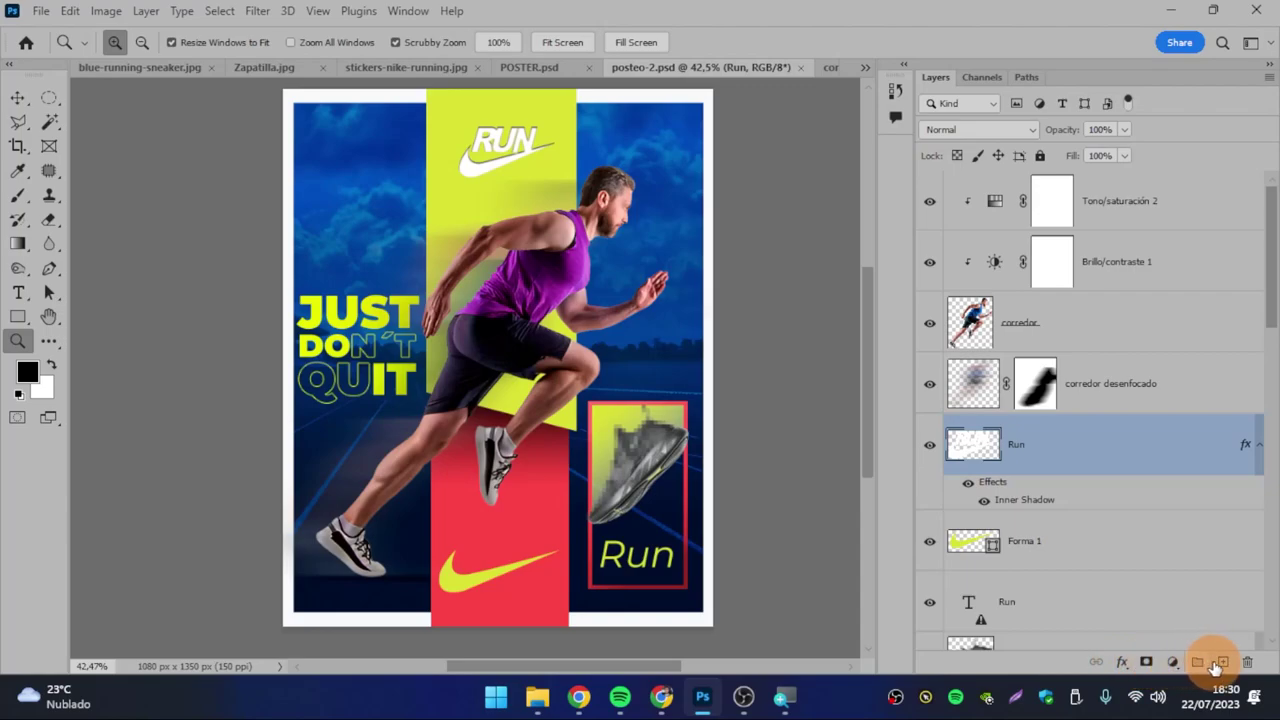
{"action": "mouse_move", "coordinate": [1215, 666]}
{"action": "left_mouse_down"}
{"action": "mouse_move", "coordinate": [1097, 657]}
{"action": "mouse_move", "coordinate": [1137, 670]}
{"action": "mouse_move", "coordinate": [1247, 662]}
{"action": "left_mouse_up"}
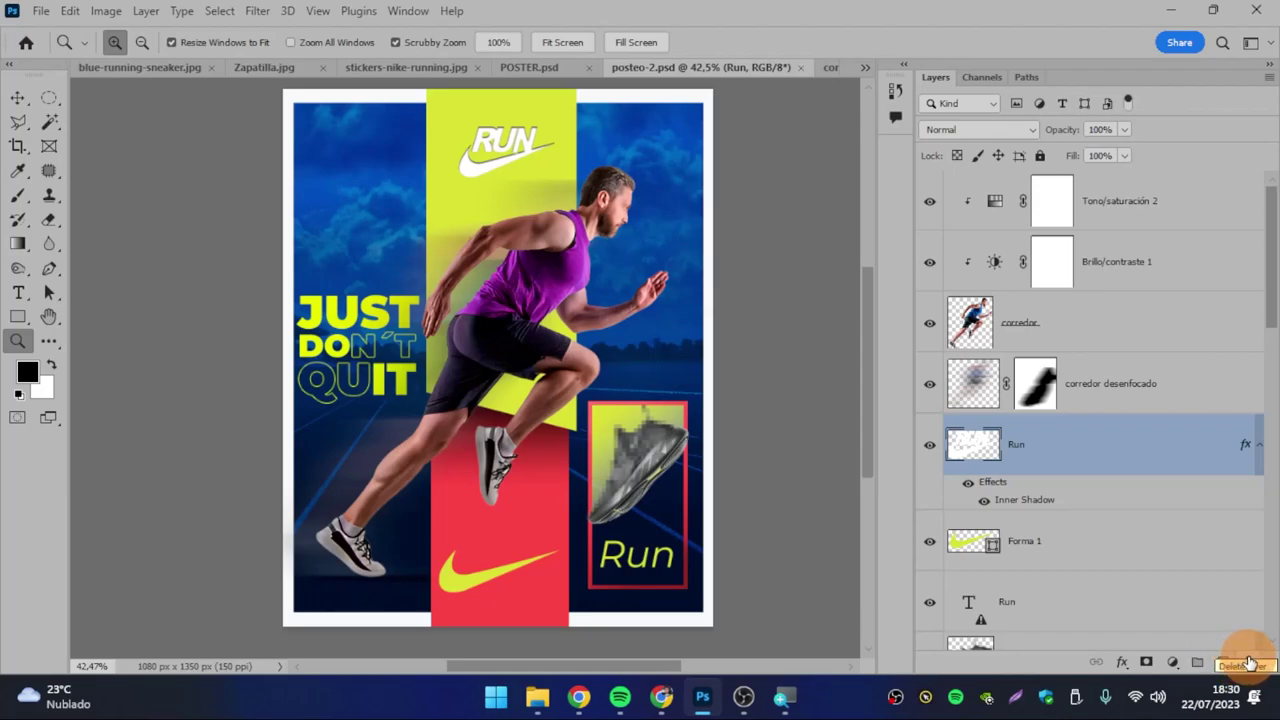
{"action": "mouse_move", "coordinate": [1249, 662]}
{"action": "left_mouse_down"}
{"action": "mouse_move", "coordinate": [1255, 673]}
{"action": "mouse_move", "coordinate": [914, 147]}
{"action": "left_mouse_up"}
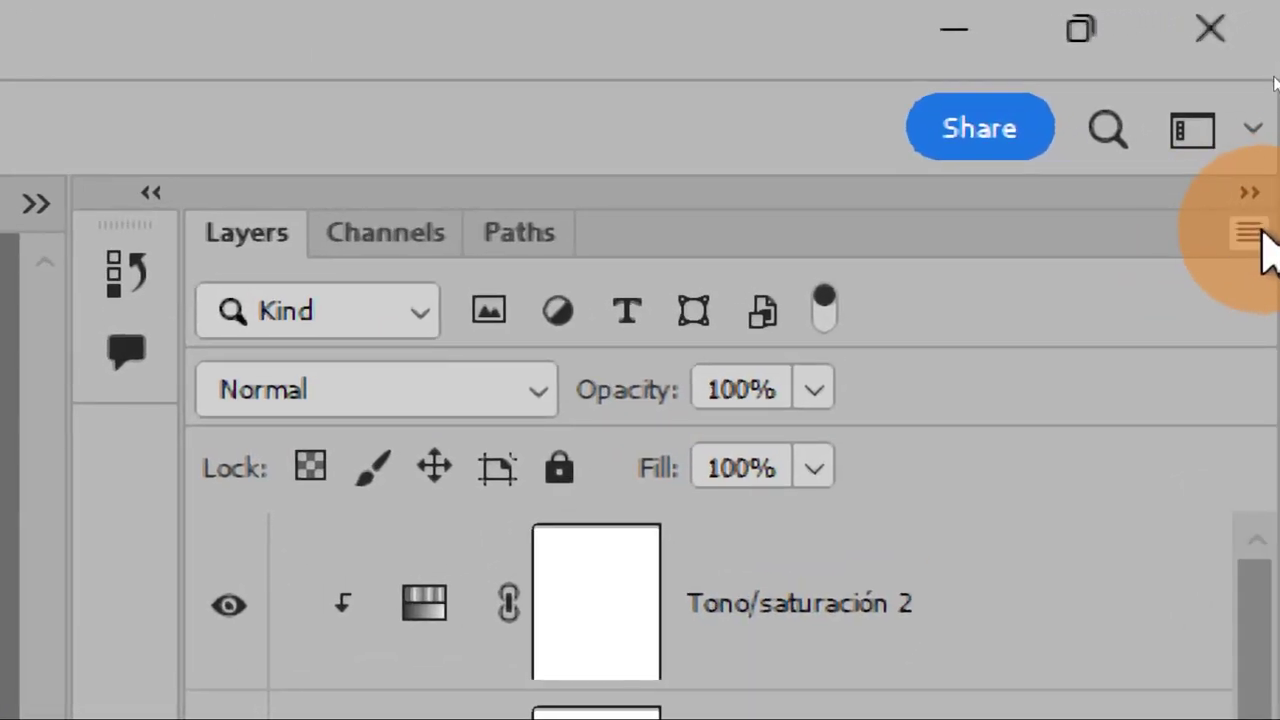
- Browse the Layers panel options, Layer menu and Tono/saturación 2 context menu without choosing anything
{"action": "left_click", "coordinate": [1258, 234]}
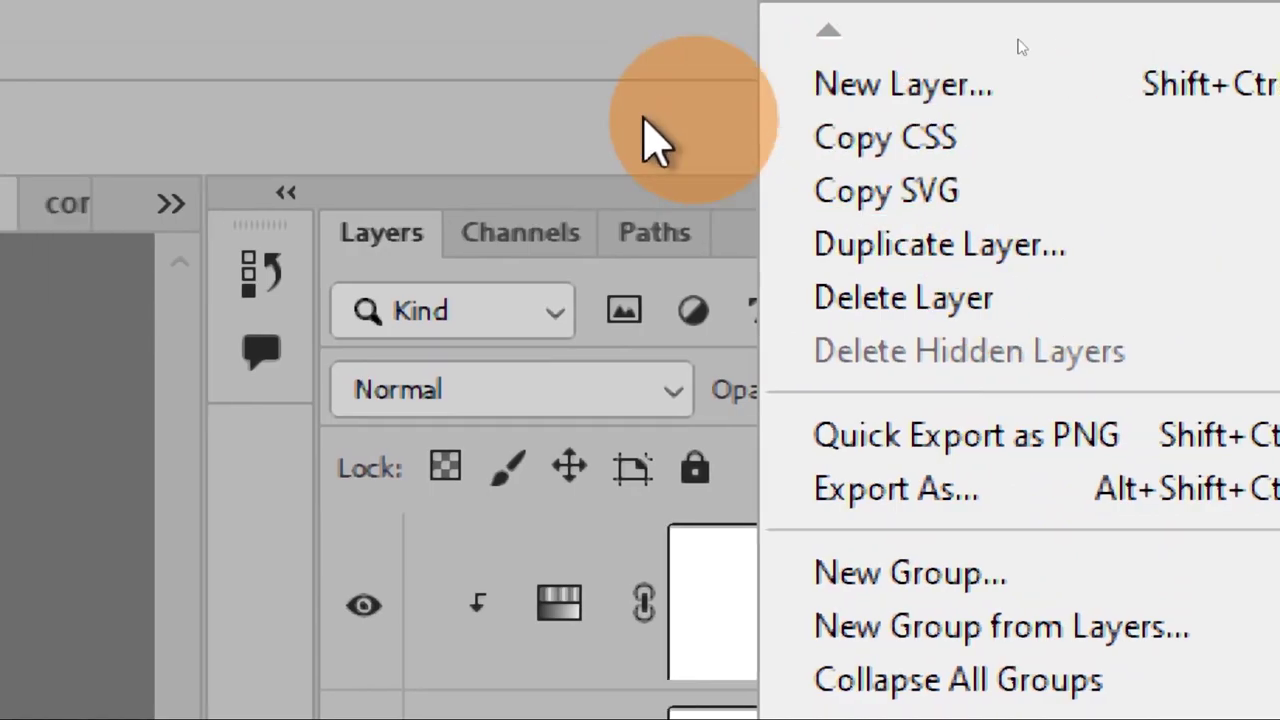
{"action": "left_click", "coordinate": [645, 122]}
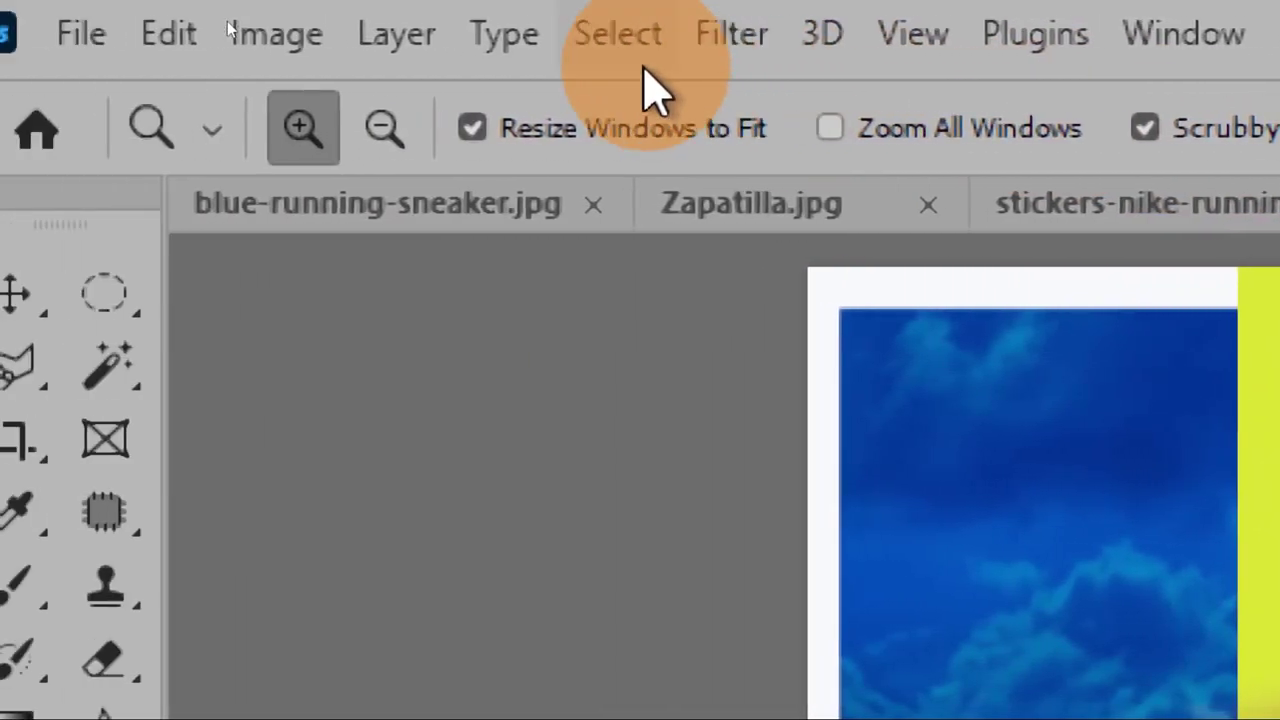
{"action": "left_click", "coordinate": [448, 50]}
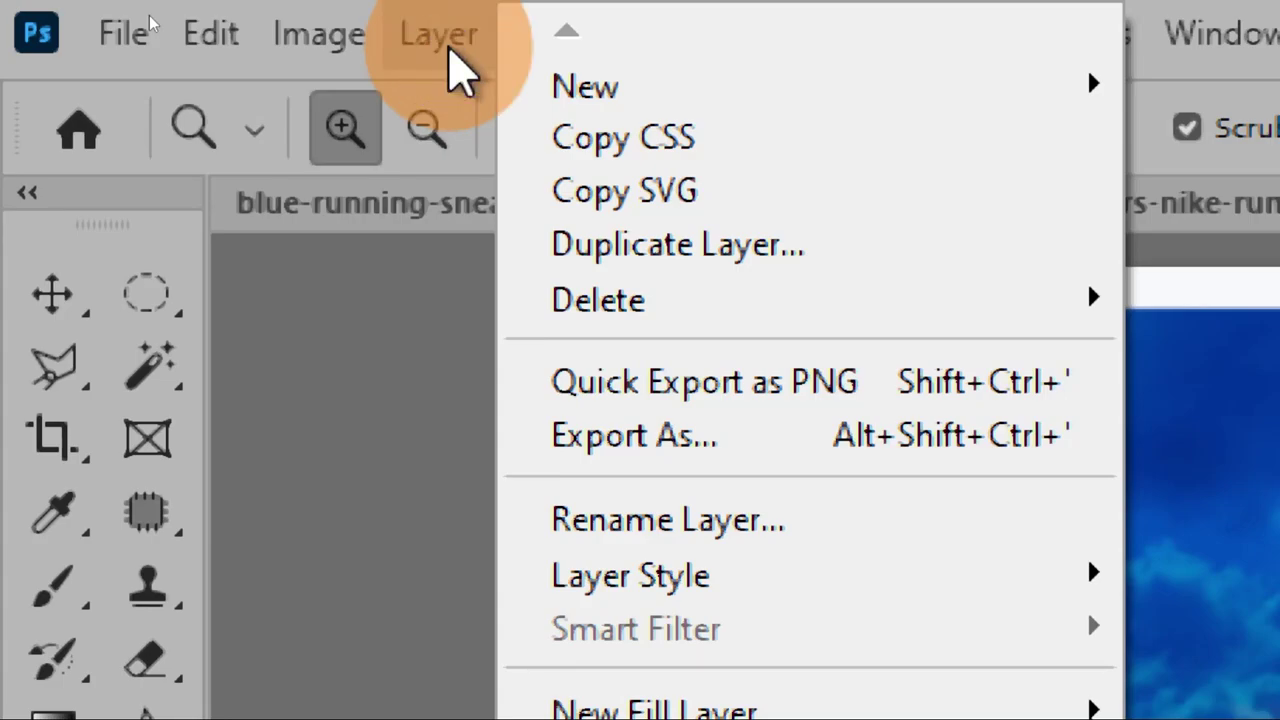
{"action": "left_click", "coordinate": [448, 52]}
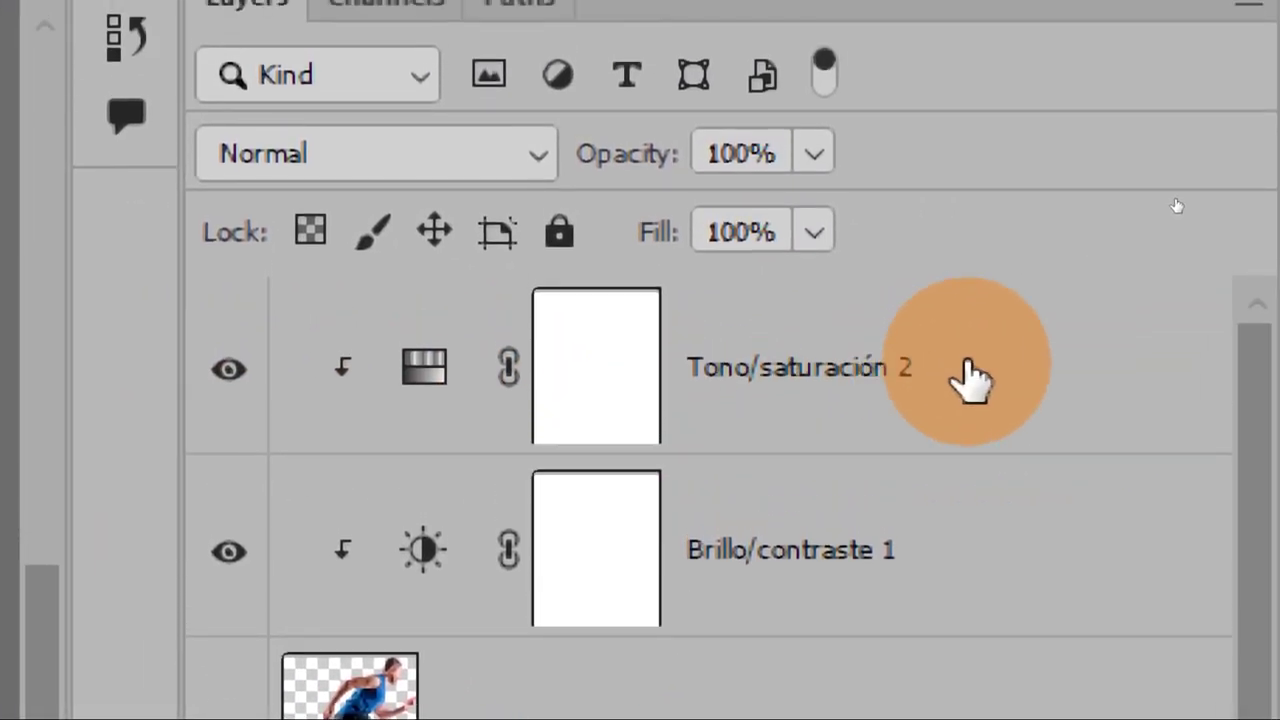
{"action": "right_click", "coordinate": [965, 352]}
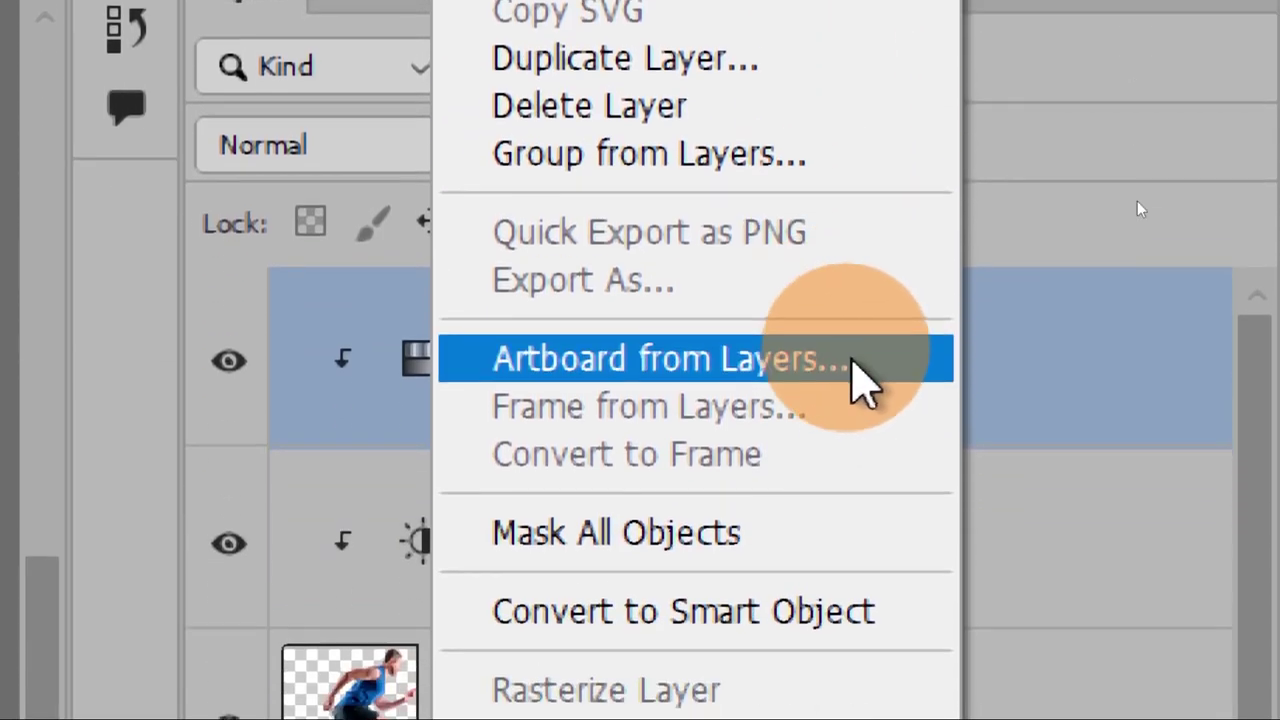
{"action": "left_click", "coordinate": [1085, 370]}
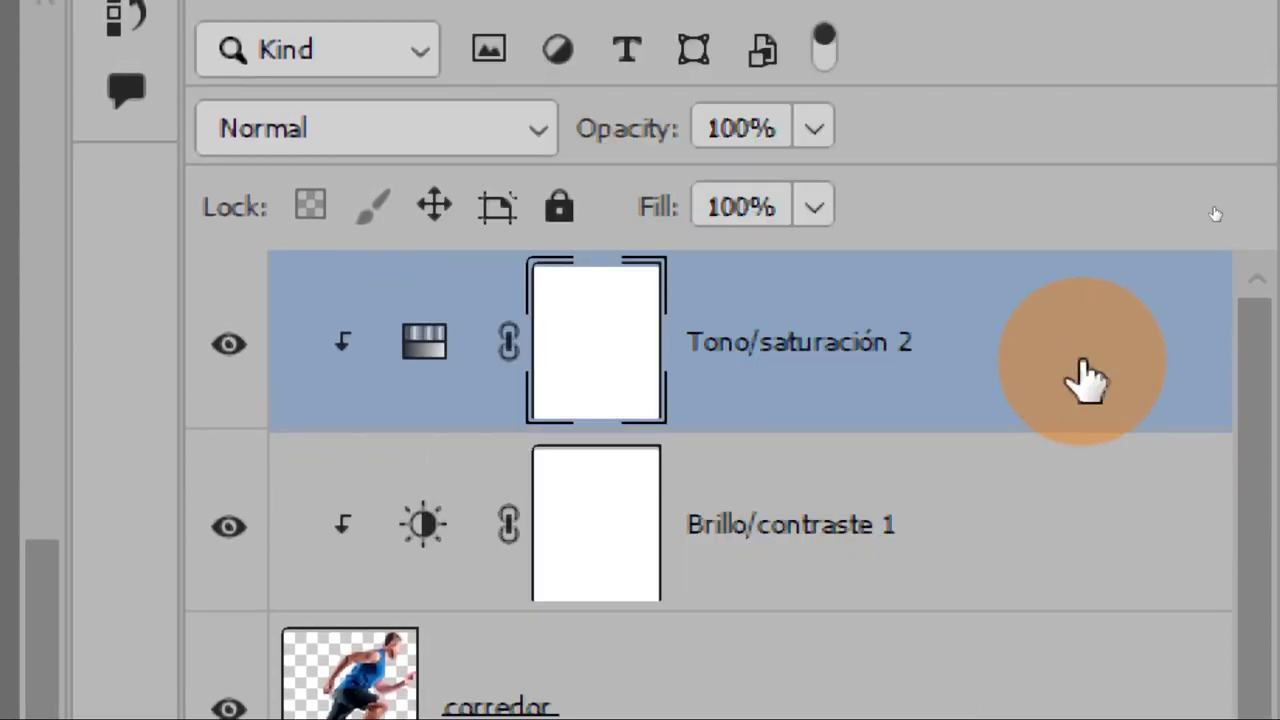
{"action": "mouse_move", "coordinate": [1088, 375]}
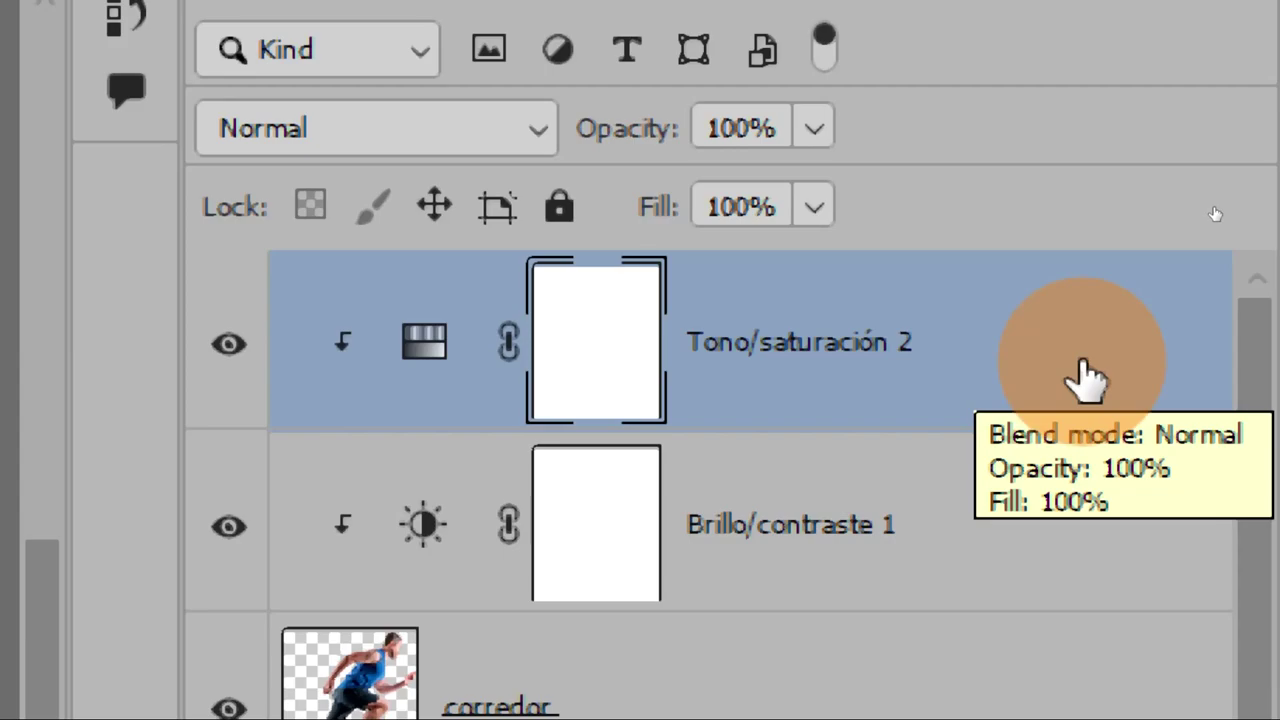
- Look through the Layer menu's New options, then close it and zoom in
{"action": "scroll", "coordinate": [1086, 378], "scroll_direction": "down", "scroll_amount": 10}
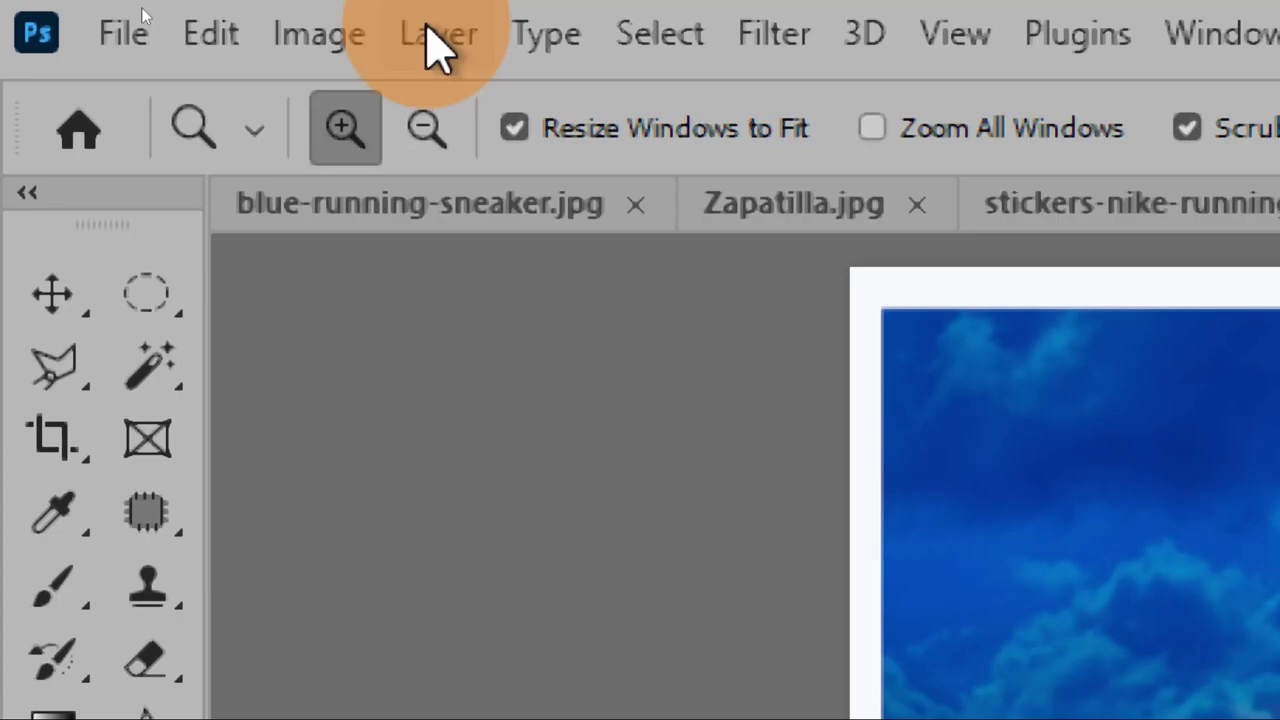
{"action": "left_click", "coordinate": [440, 45]}
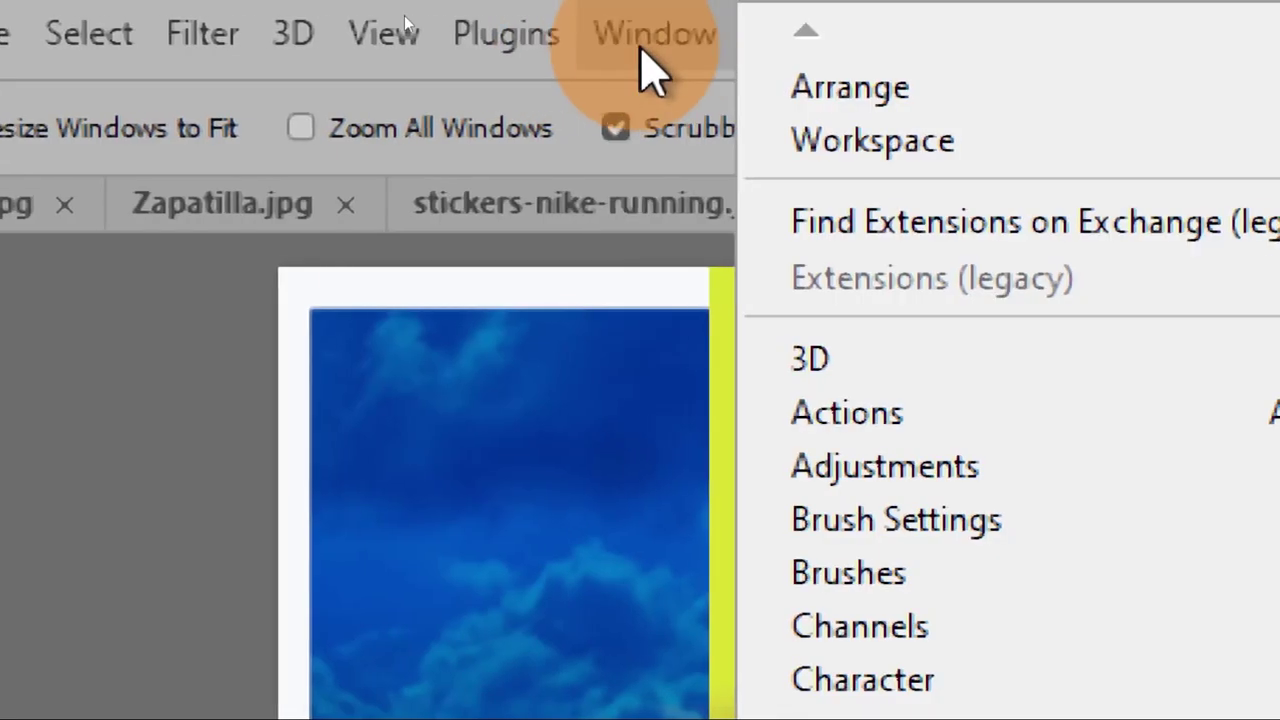
{"action": "mouse_move", "coordinate": [515, 86]}
{"action": "left_click", "coordinate": [492, 51]}
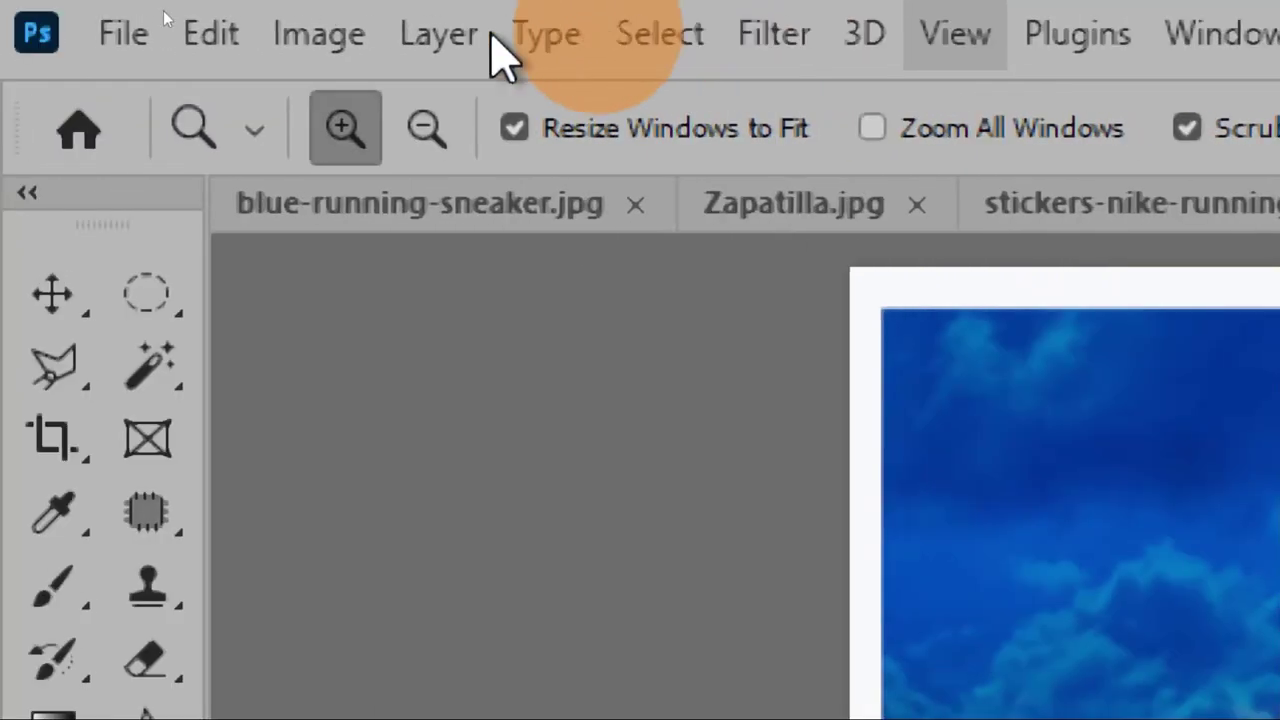
{"action": "left_click", "coordinate": [420, 45]}
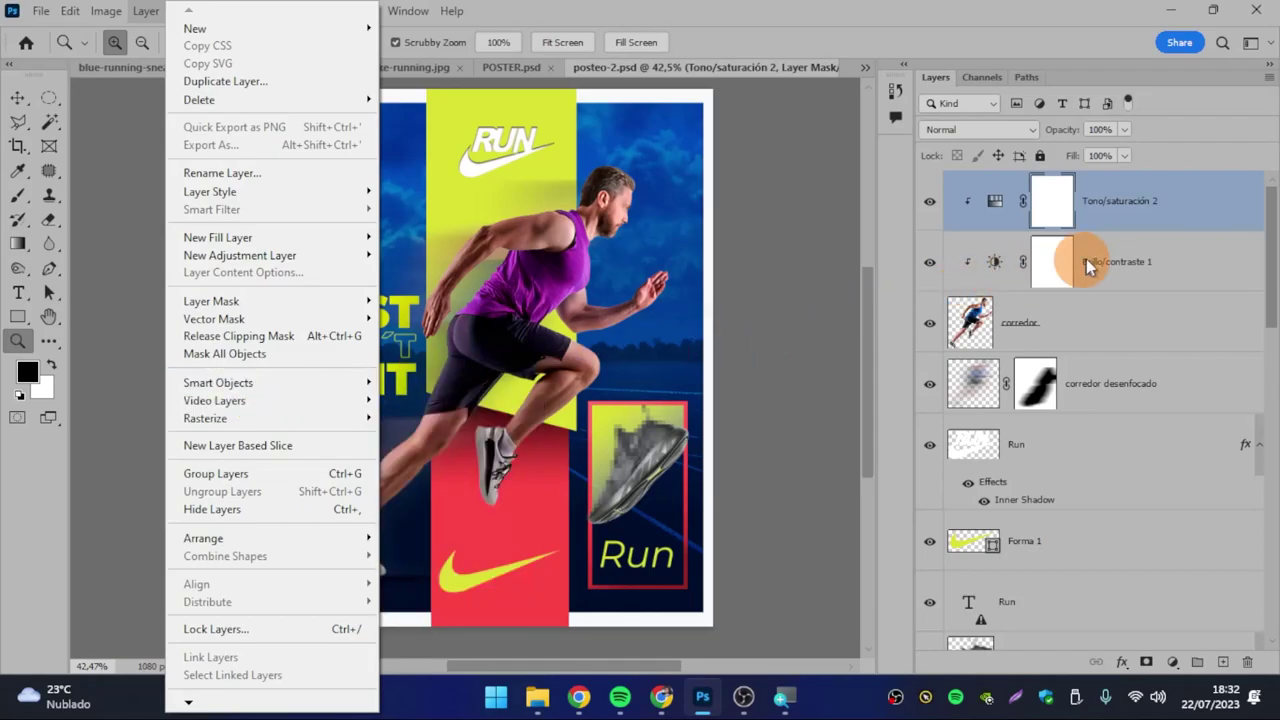
{"action": "left_click", "coordinate": [1150, 216]}
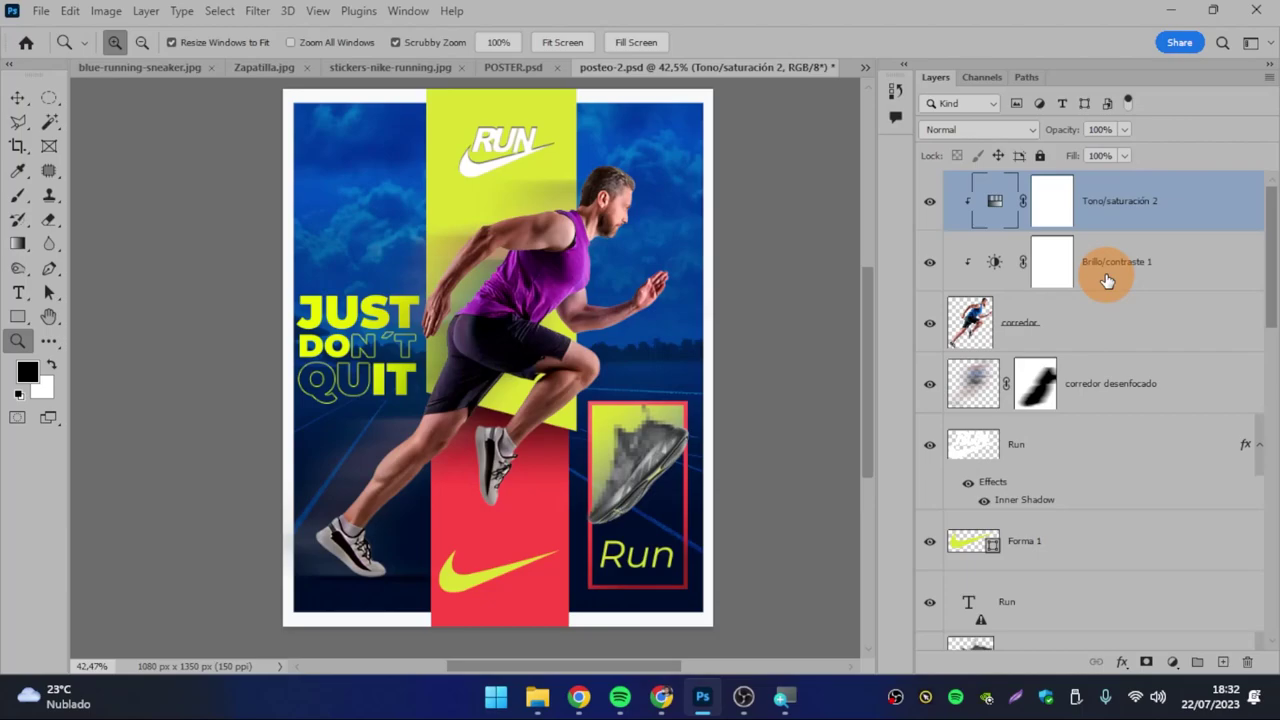
{"action": "mouse_move", "coordinate": [1110, 262]}
{"action": "key", "text": "super+equal"}
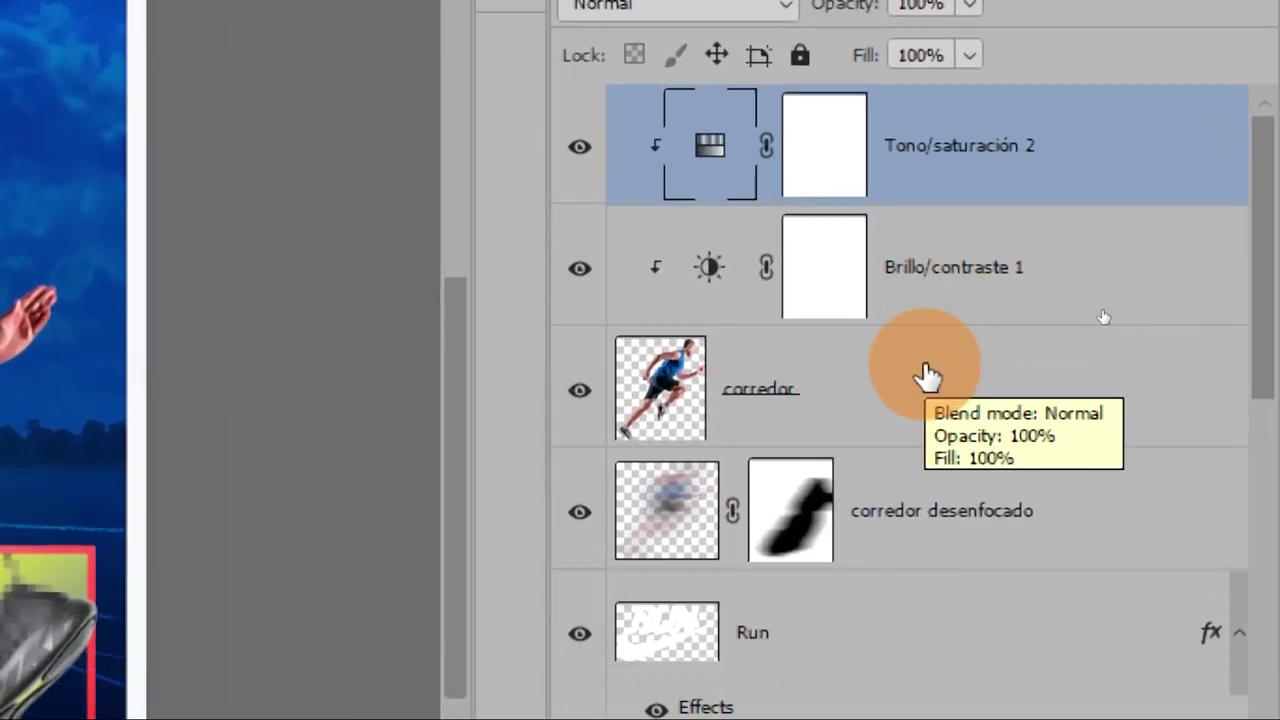
- Select the Brillo/contraste 1, Tono/saturación 2 and corredor layers in turn
{"action": "left_click", "coordinate": [923, 368]}
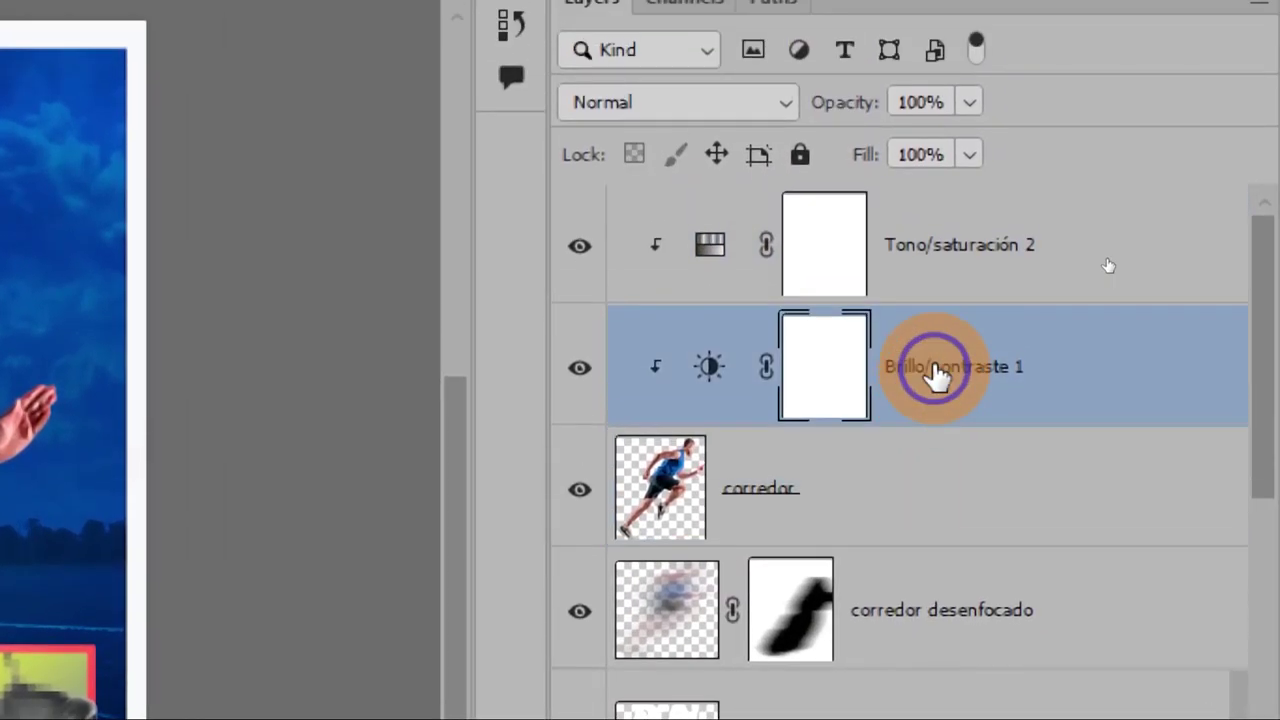
{"action": "left_click", "coordinate": [945, 375]}
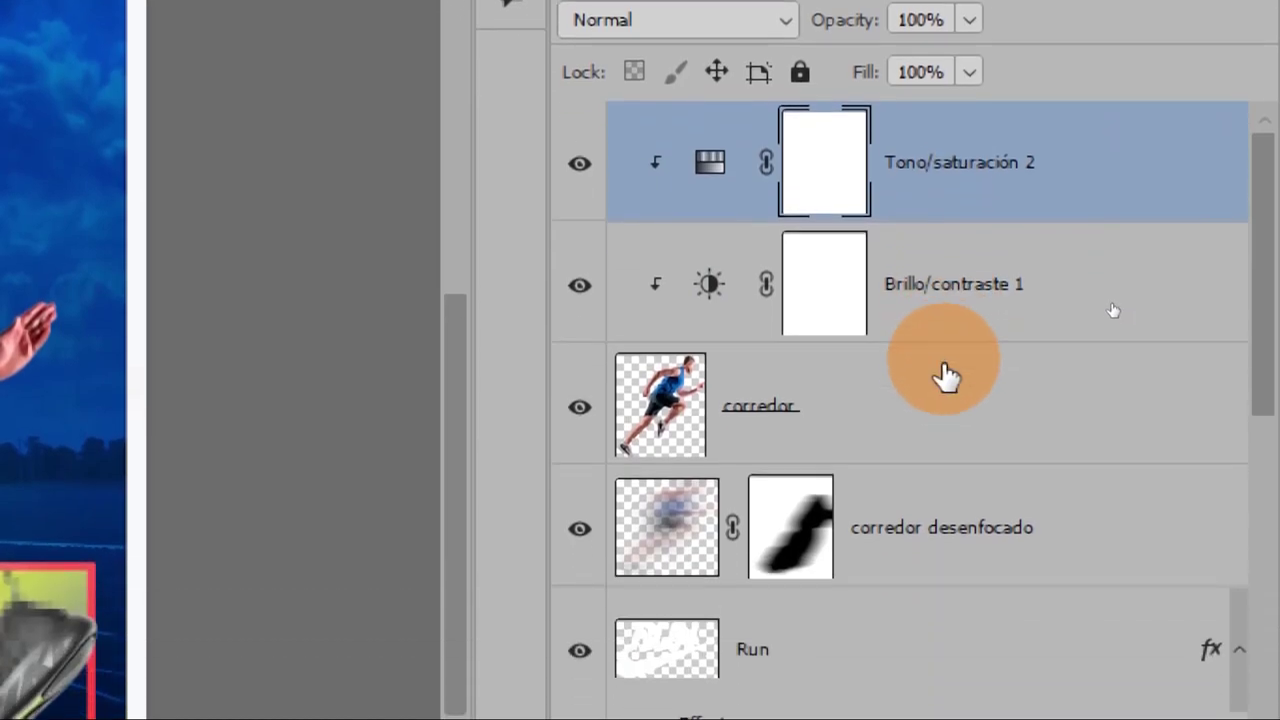
{"action": "left_click", "coordinate": [945, 375], "text": "shift"}
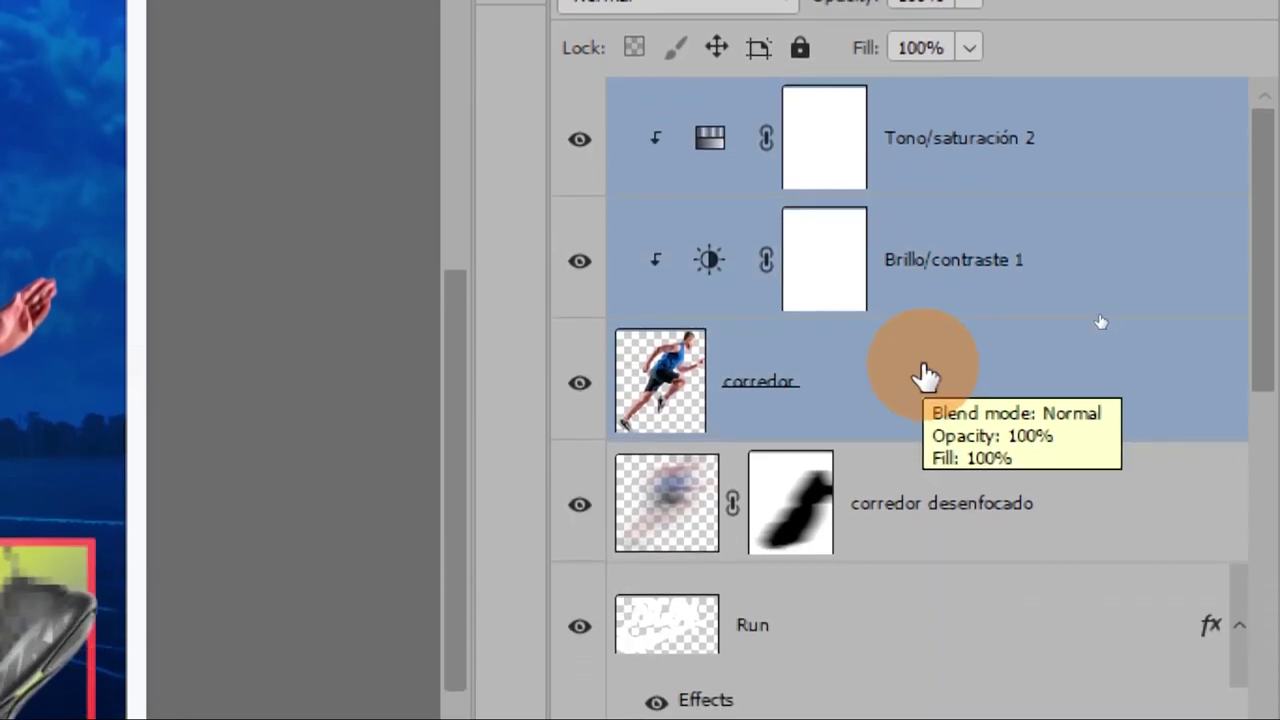
{"action": "left_click", "coordinate": [832, 372]}
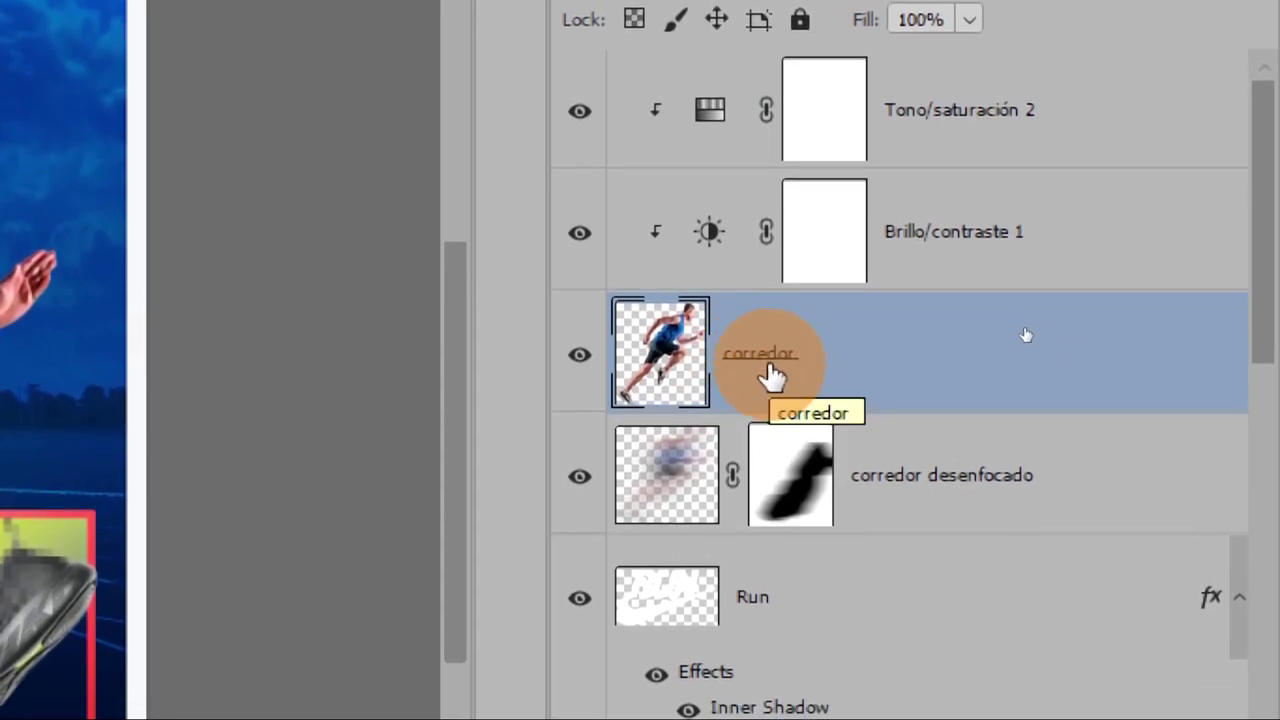
{"action": "left_click", "coordinate": [930, 240]}
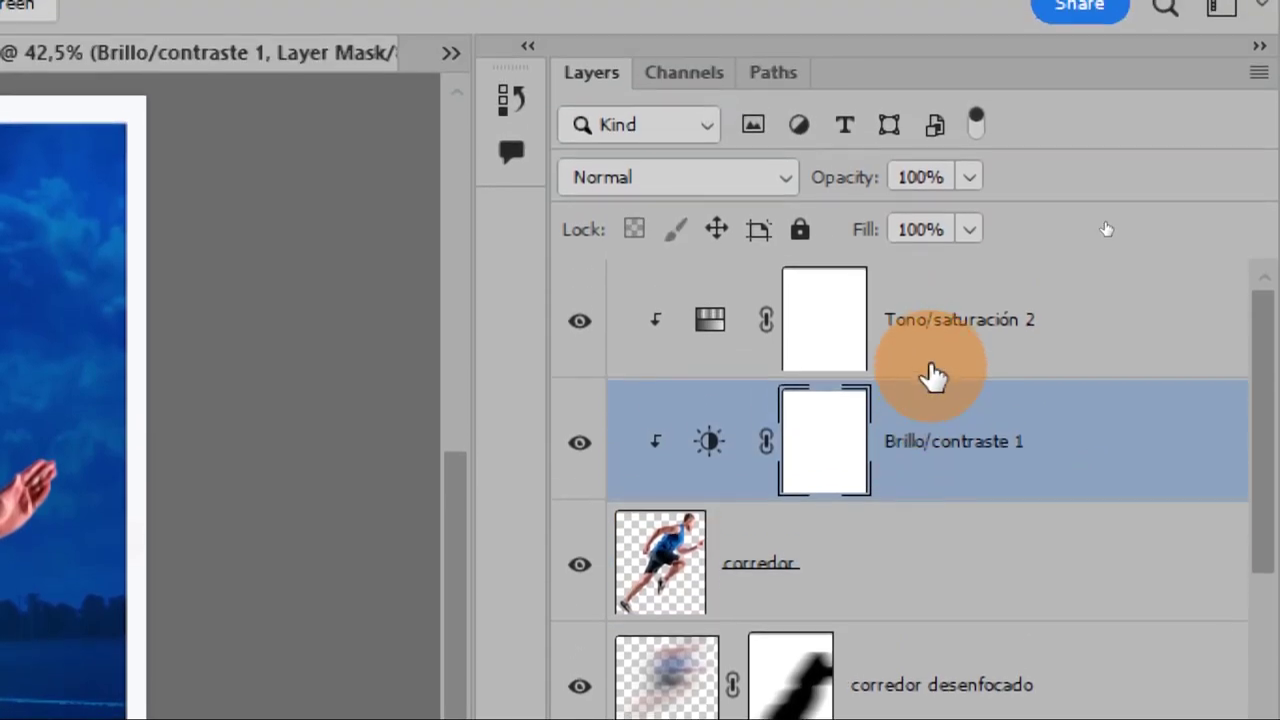
{"action": "left_click", "coordinate": [935, 147]}
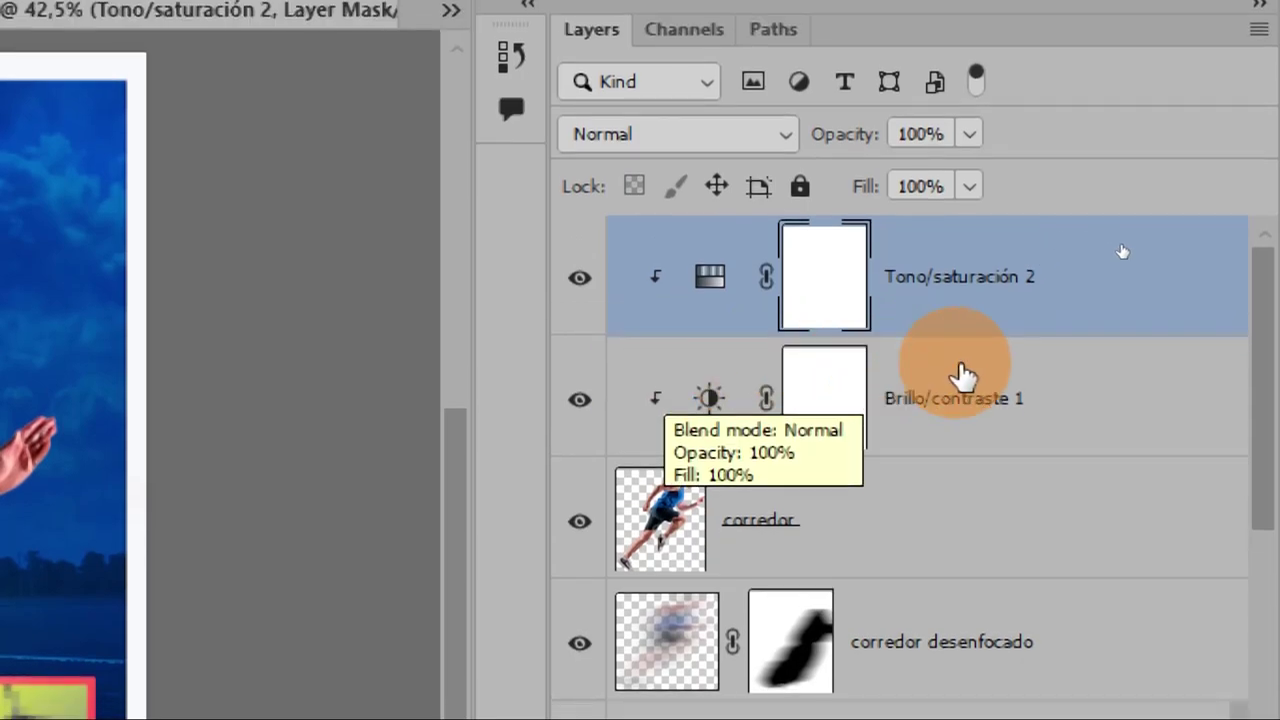
{"action": "left_click", "coordinate": [990, 360]}
{"action": "left_click", "coordinate": [888, 482]}
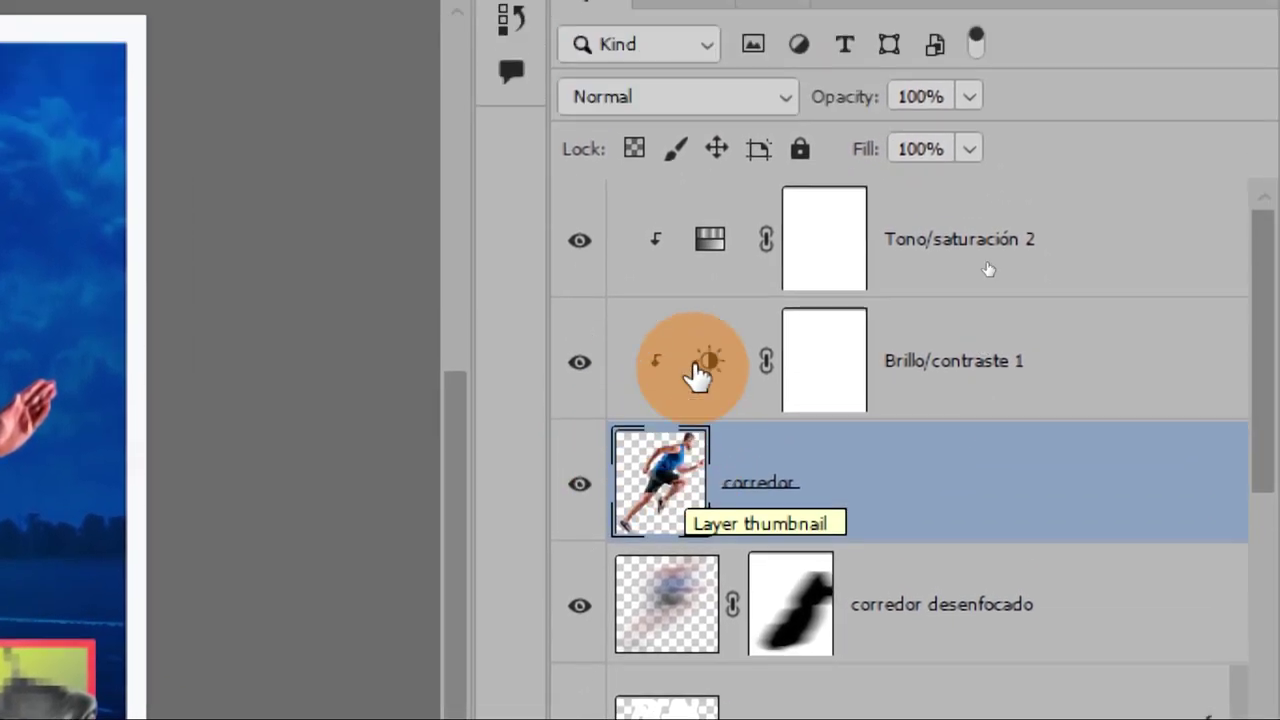
- Keep switching the selection among corredor and its two clipped adjustments
{"action": "left_click", "coordinate": [694, 250]}
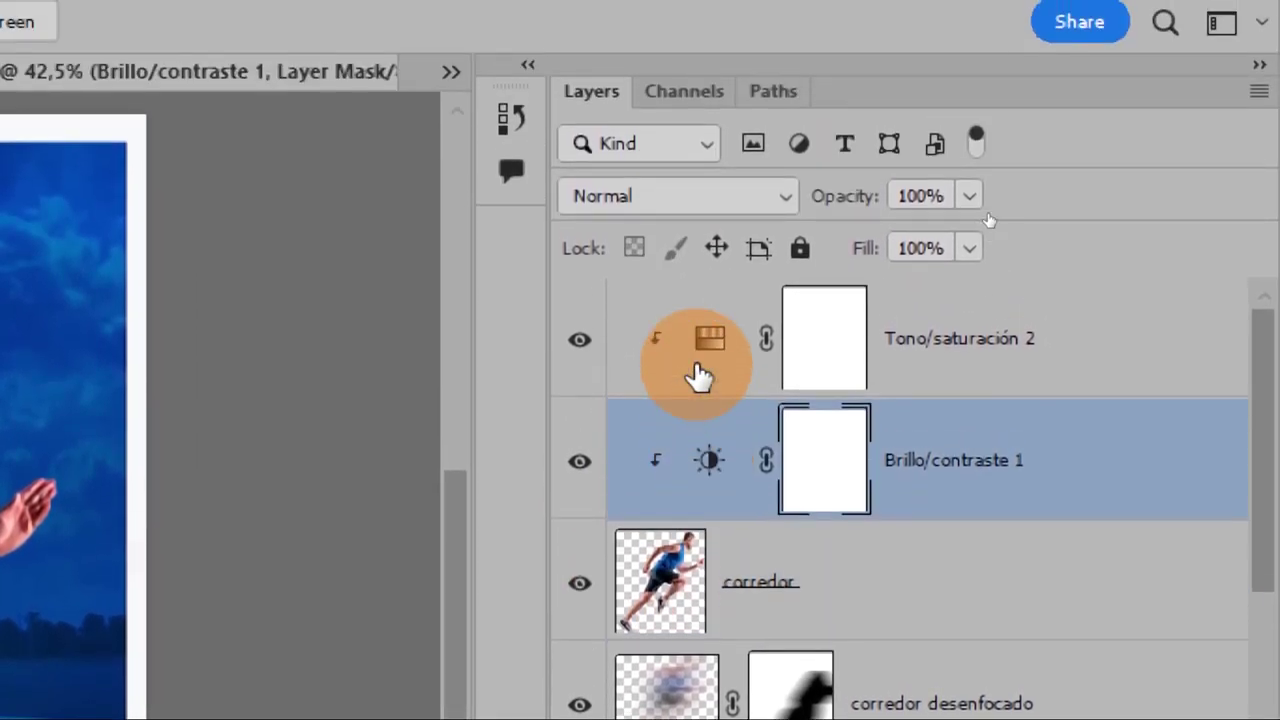
{"action": "left_click", "coordinate": [697, 162]}
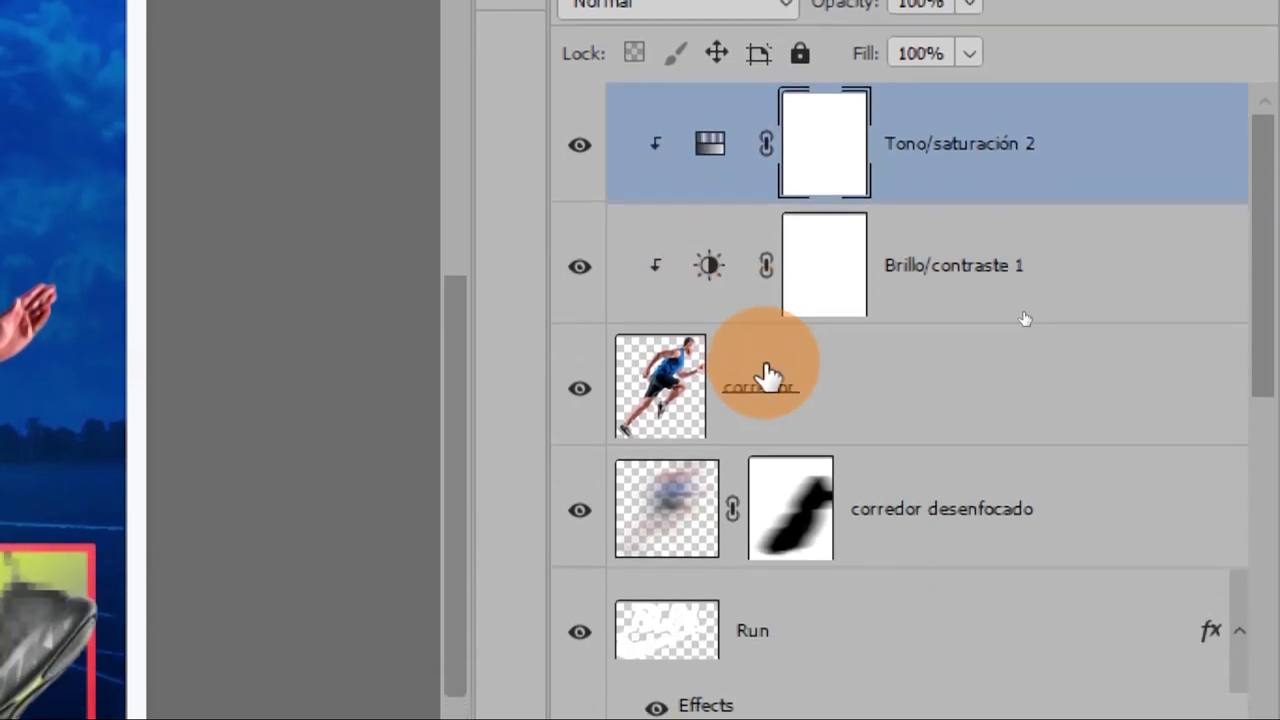
{"action": "left_click", "coordinate": [858, 582]}
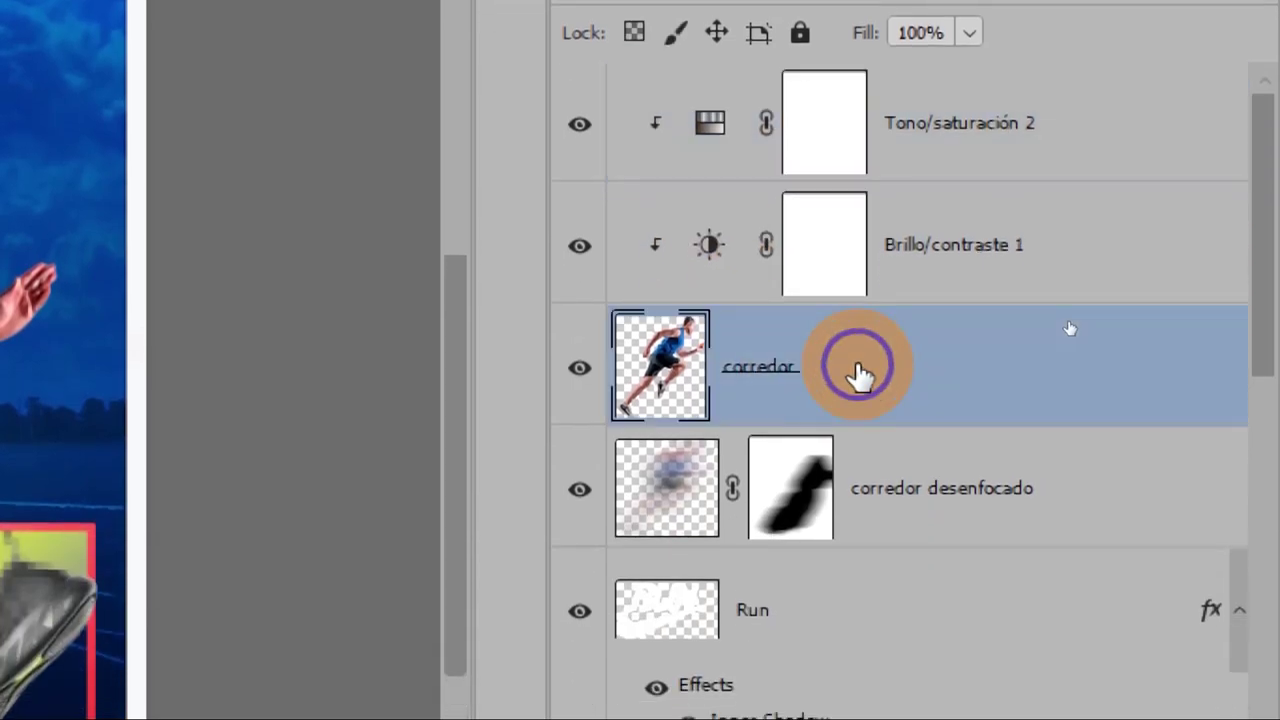
{"action": "left_click", "coordinate": [980, 371]}
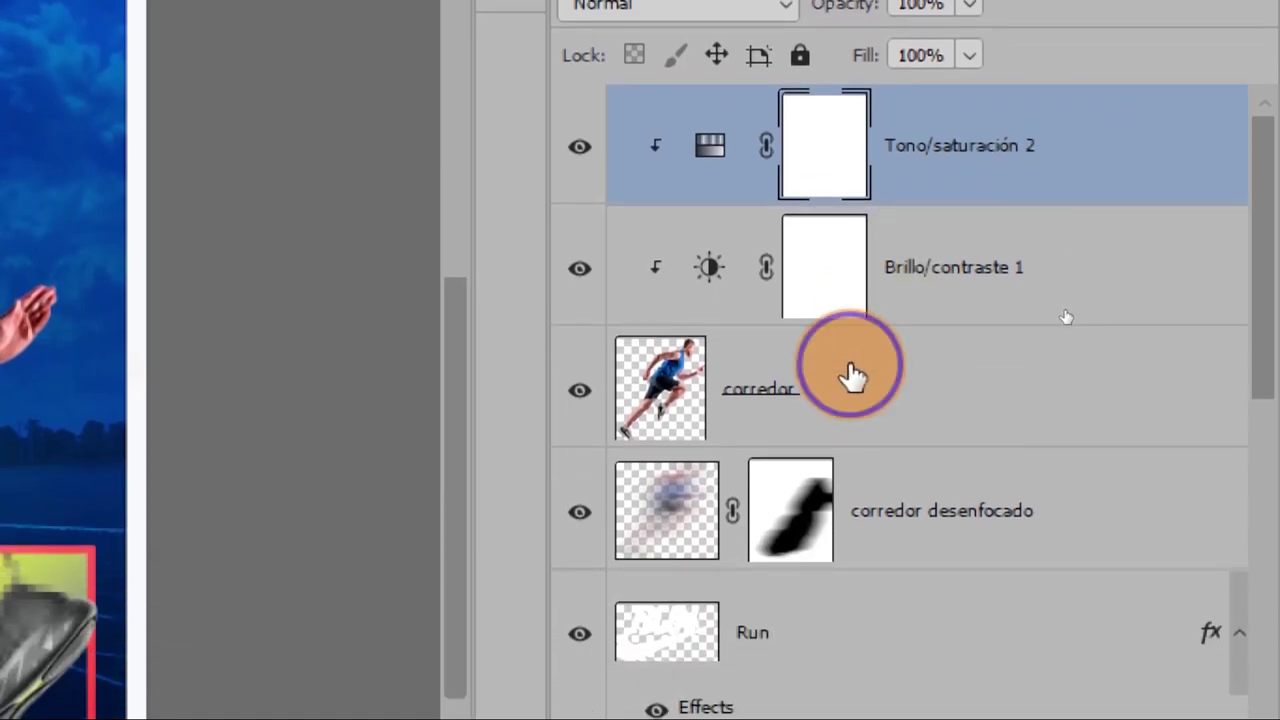
{"action": "left_click", "coordinate": [852, 587]}
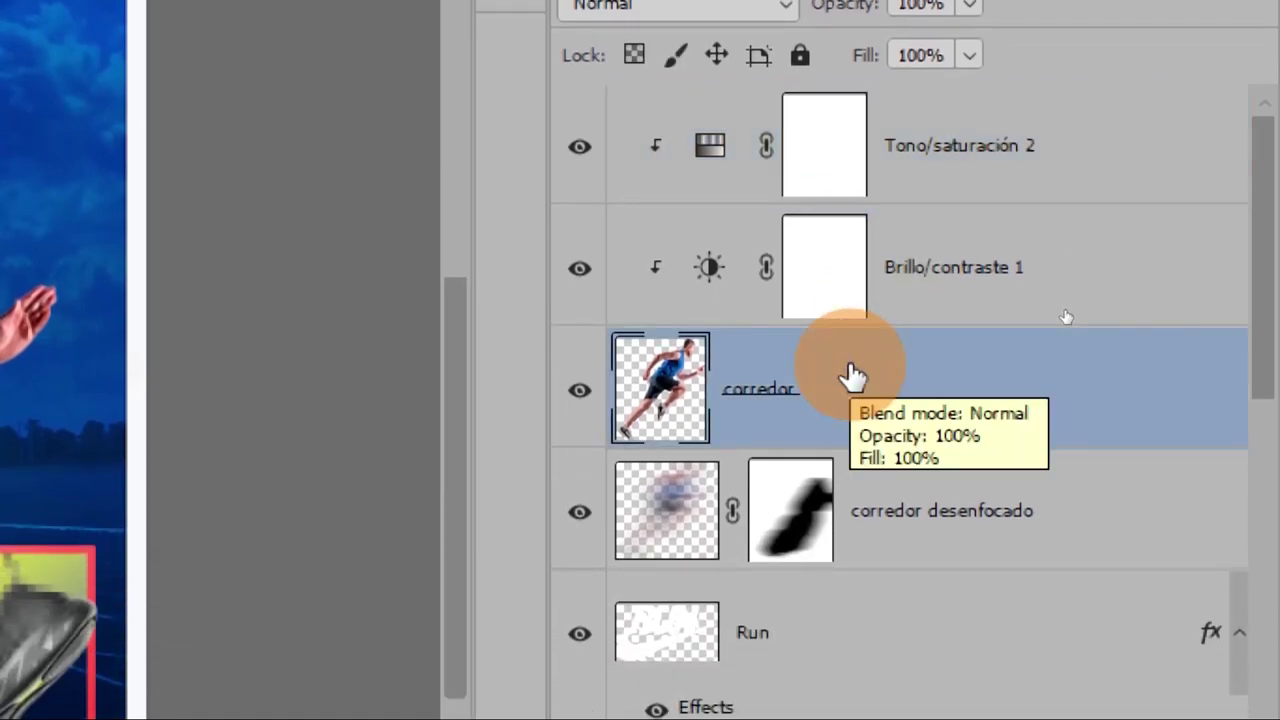
{"action": "left_click", "coordinate": [915, 268]}
{"action": "left_click", "coordinate": [955, 378]}
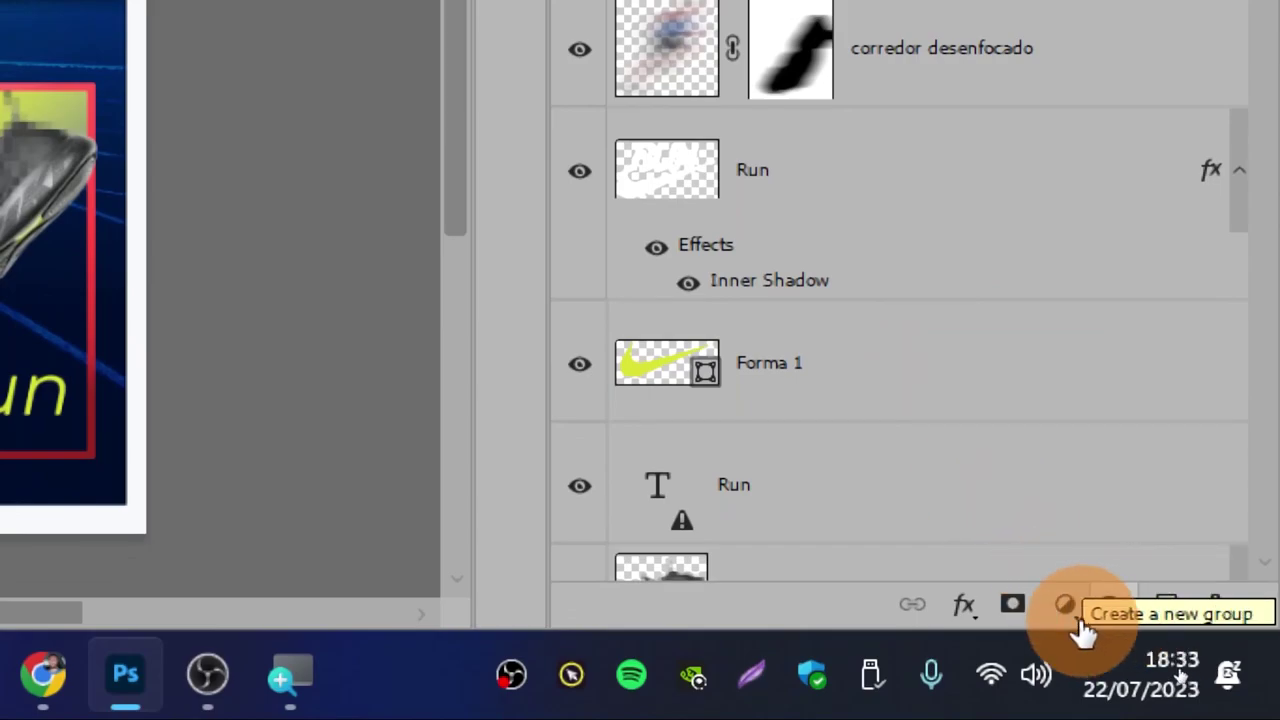
- Check the adjustment types list, then inspect the corredor desenfocado layer's mask and pixels
{"action": "left_click", "coordinate": [1063, 607]}
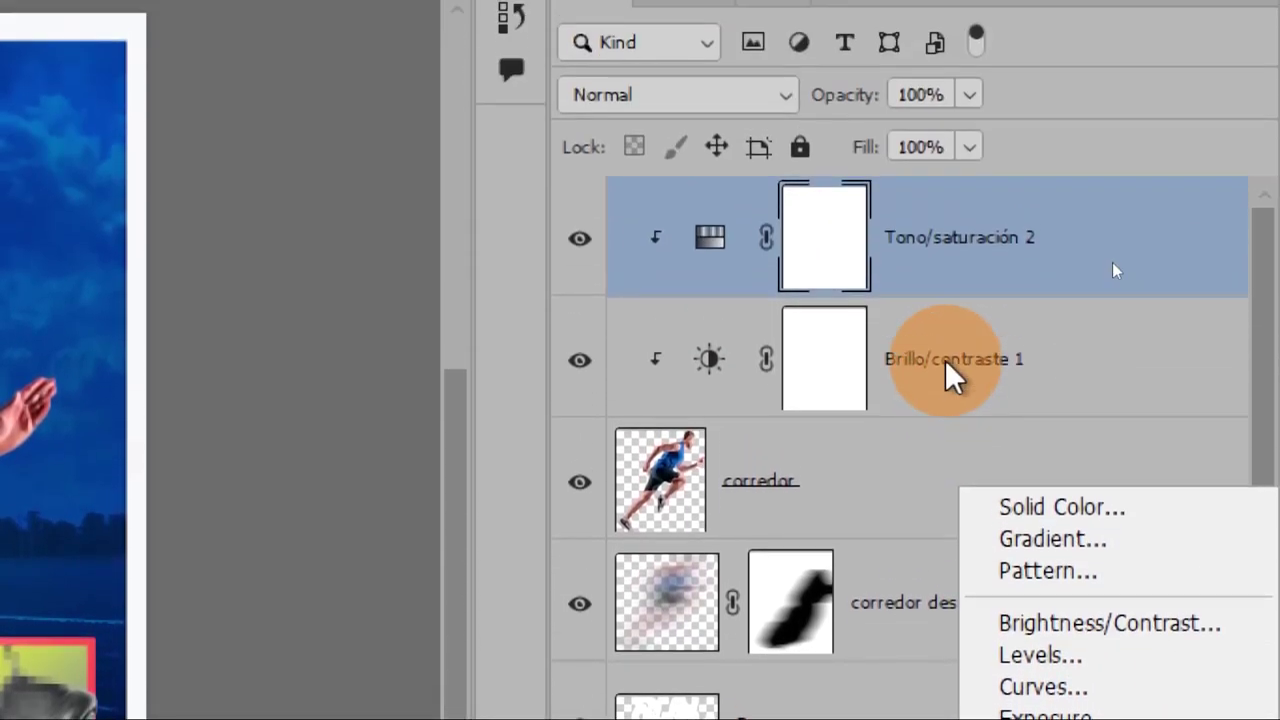
{"action": "left_click", "coordinate": [958, 368]}
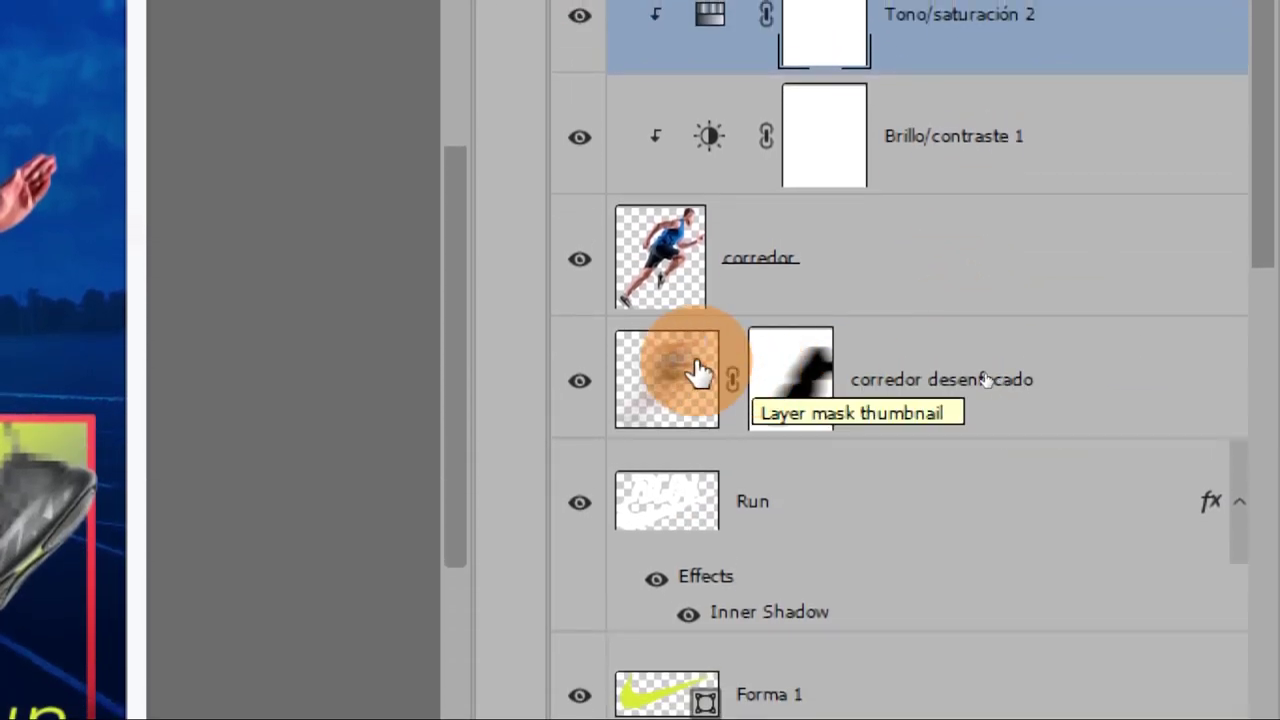
{"action": "left_click", "coordinate": [683, 370]}
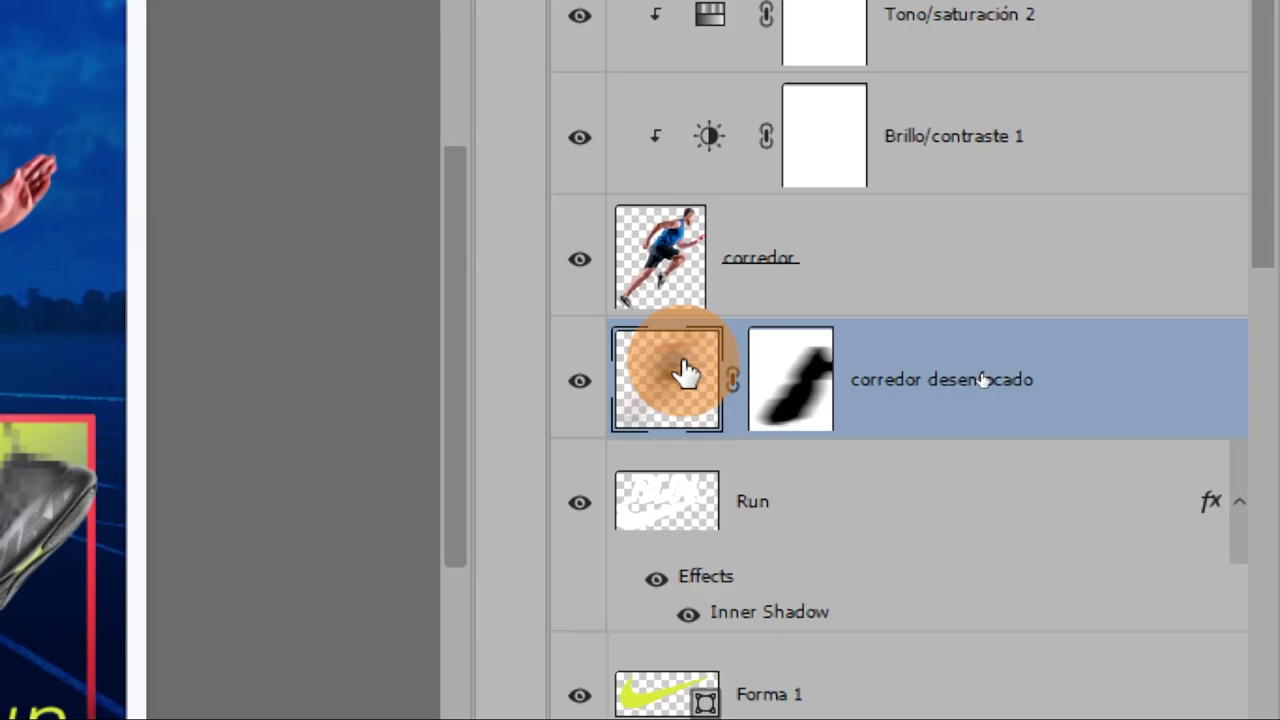
{"action": "left_click", "coordinate": [784, 378]}
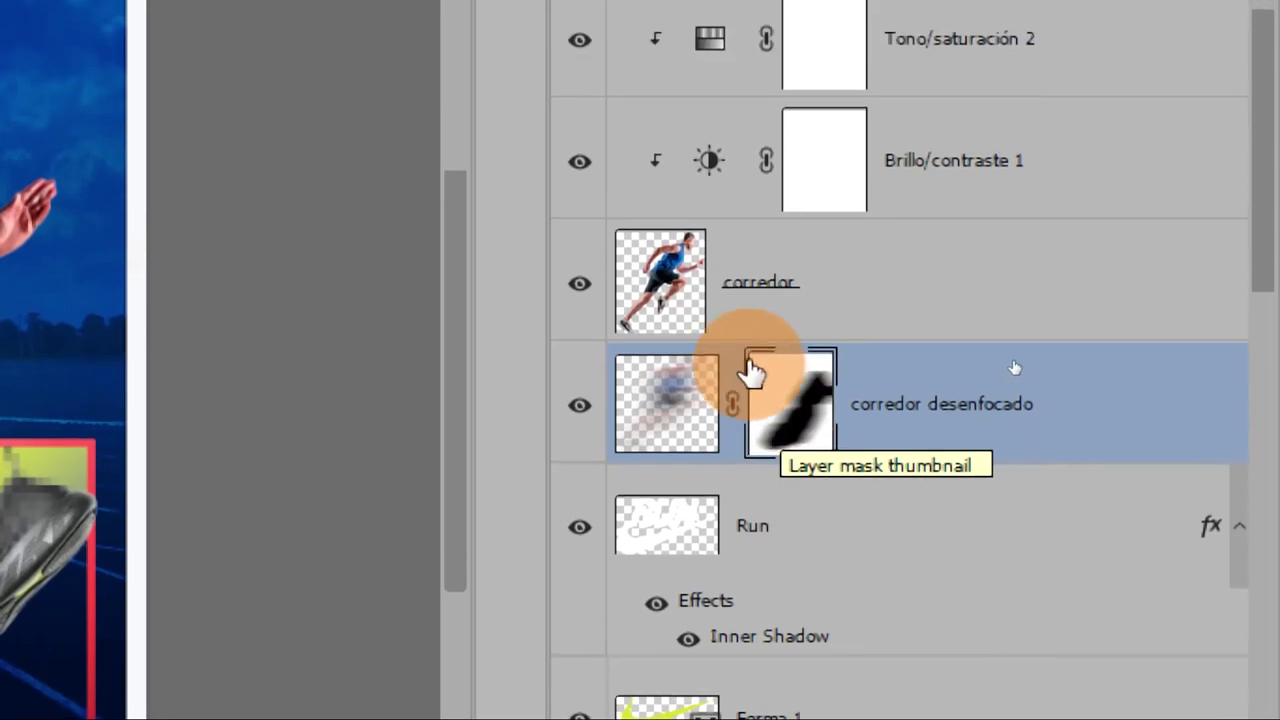
{"action": "left_click", "coordinate": [684, 368]}
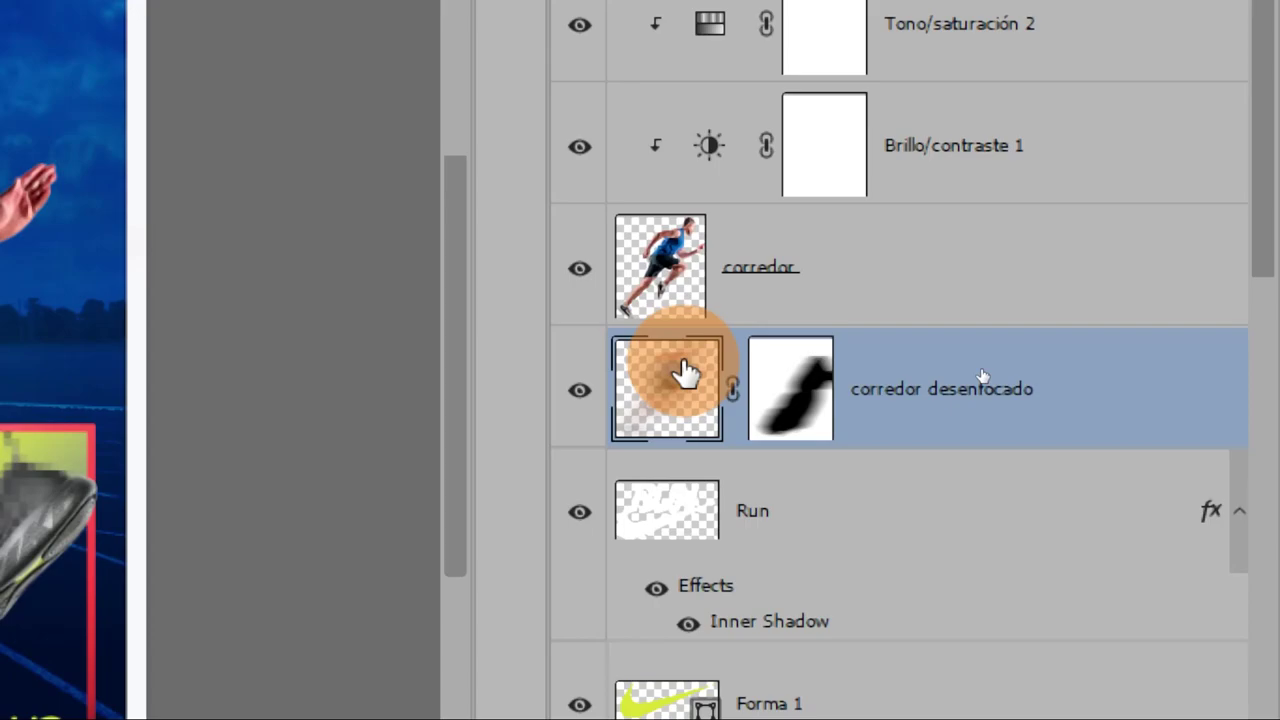
{"action": "left_click", "coordinate": [800, 392]}
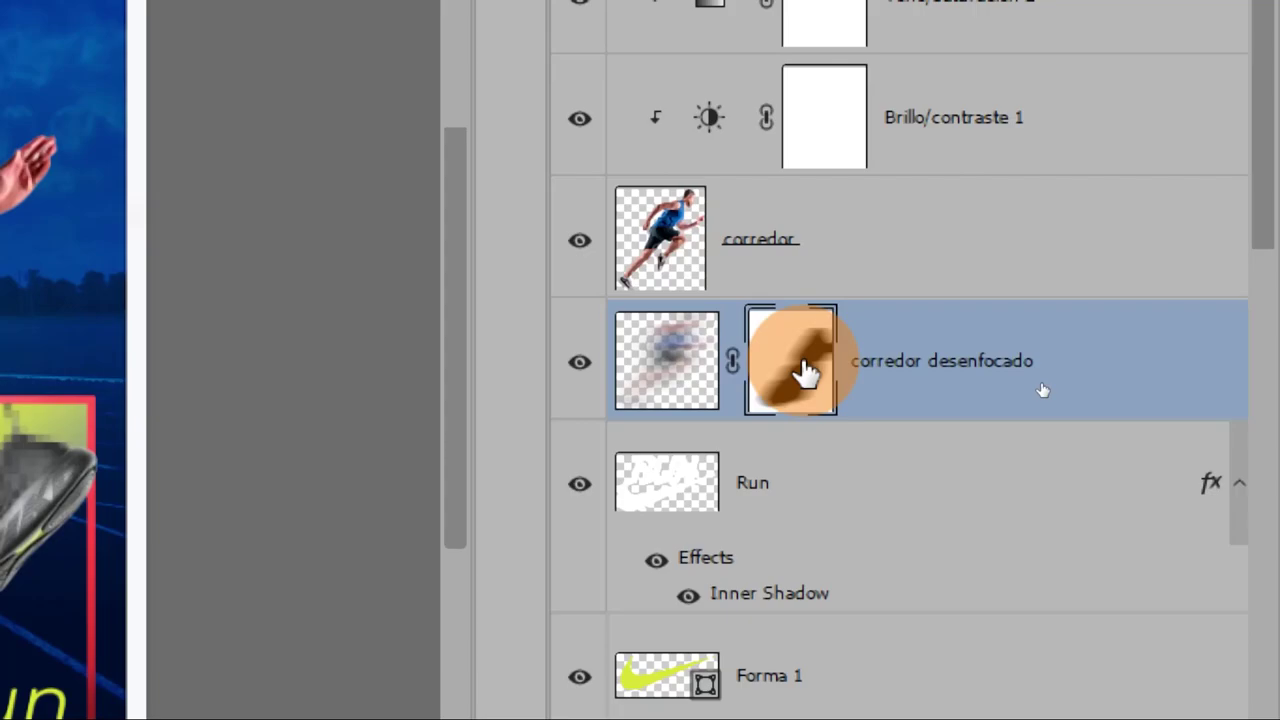
- Inspect the Run logo and Forma 1 swoosh layers, zooming in on each
{"action": "left_click", "coordinate": [755, 362]}
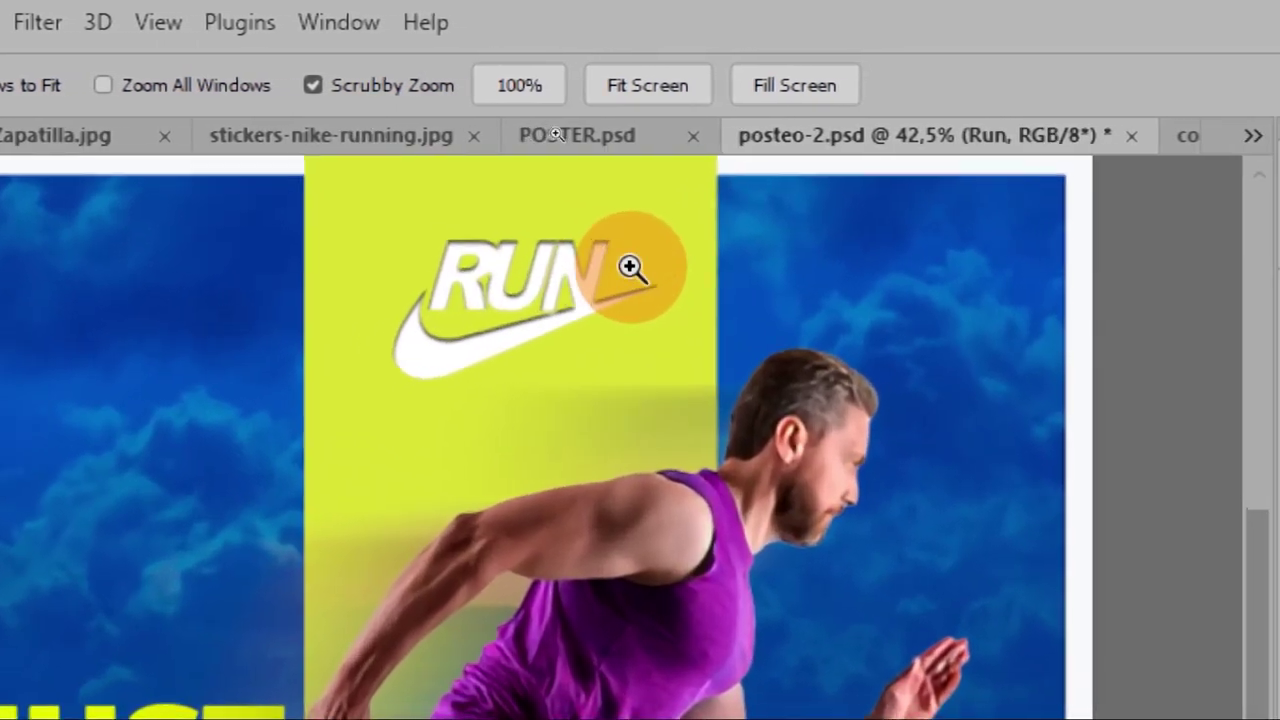
{"action": "left_click_drag", "start_coordinate": [630, 322], "coordinate": [630, 245]}
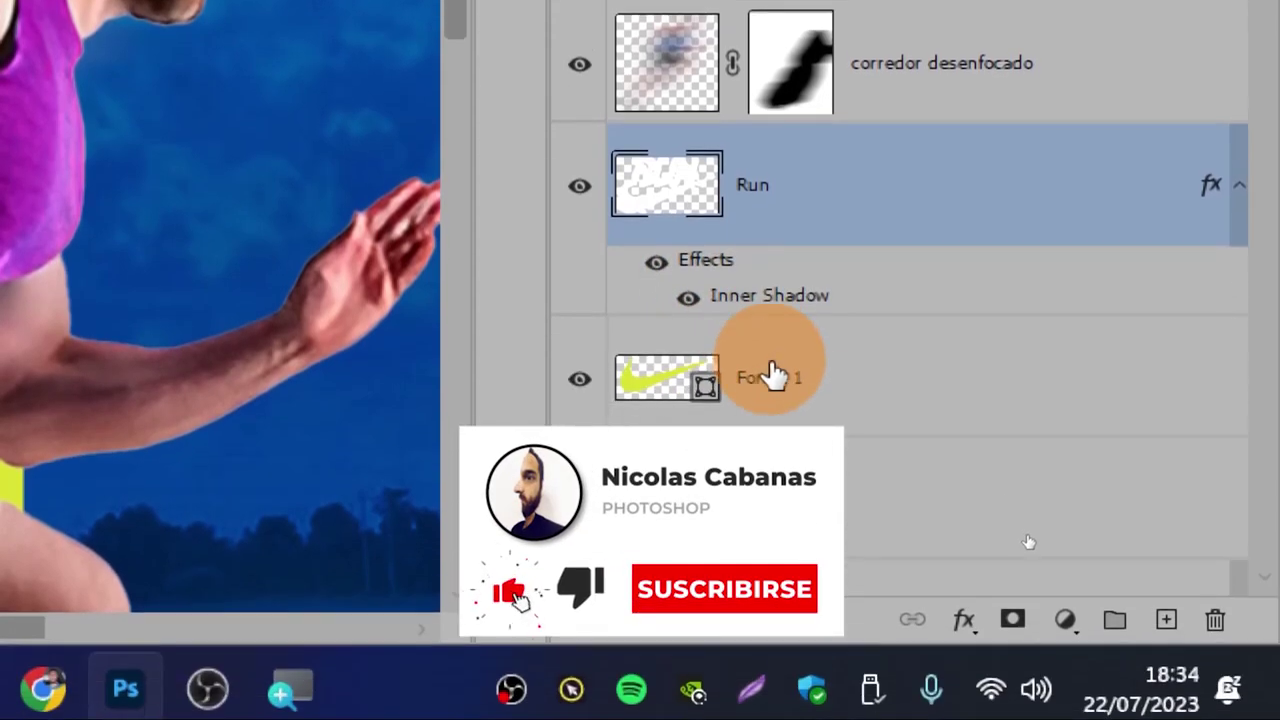
{"action": "left_click", "coordinate": [965, 607]}
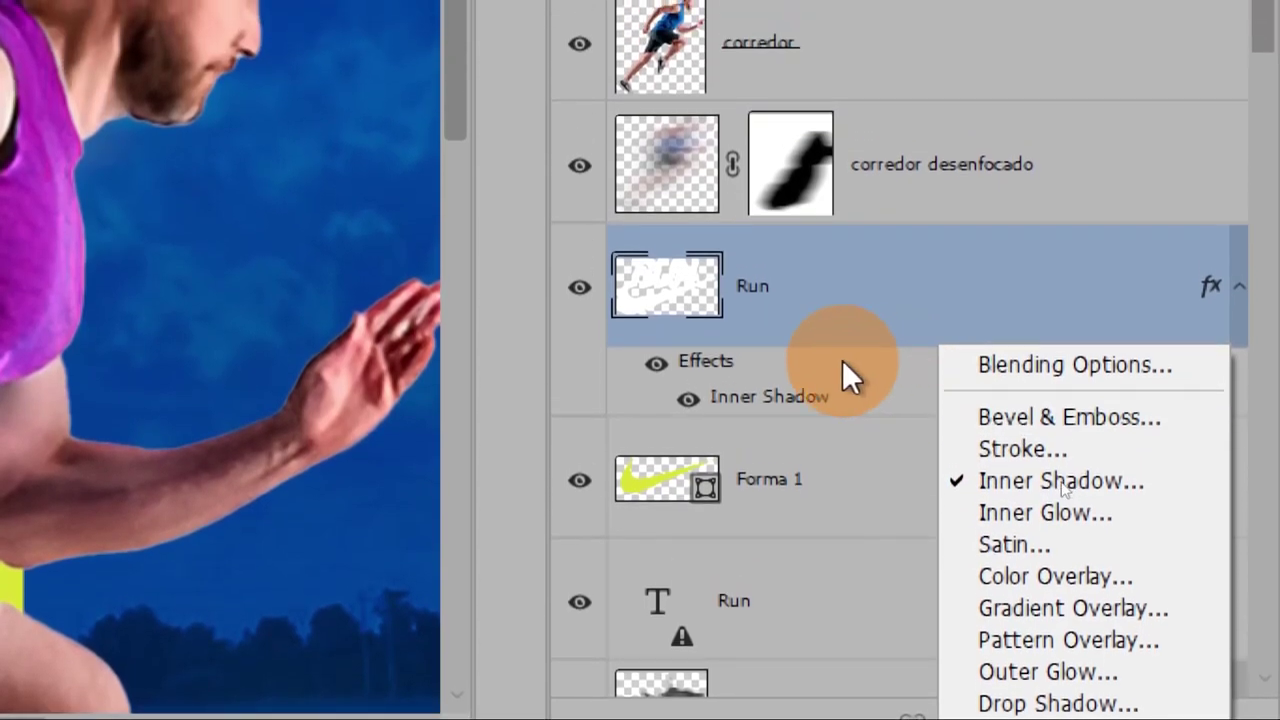
{"action": "left_click", "coordinate": [843, 364]}
{"action": "left_click", "coordinate": [755, 375]}
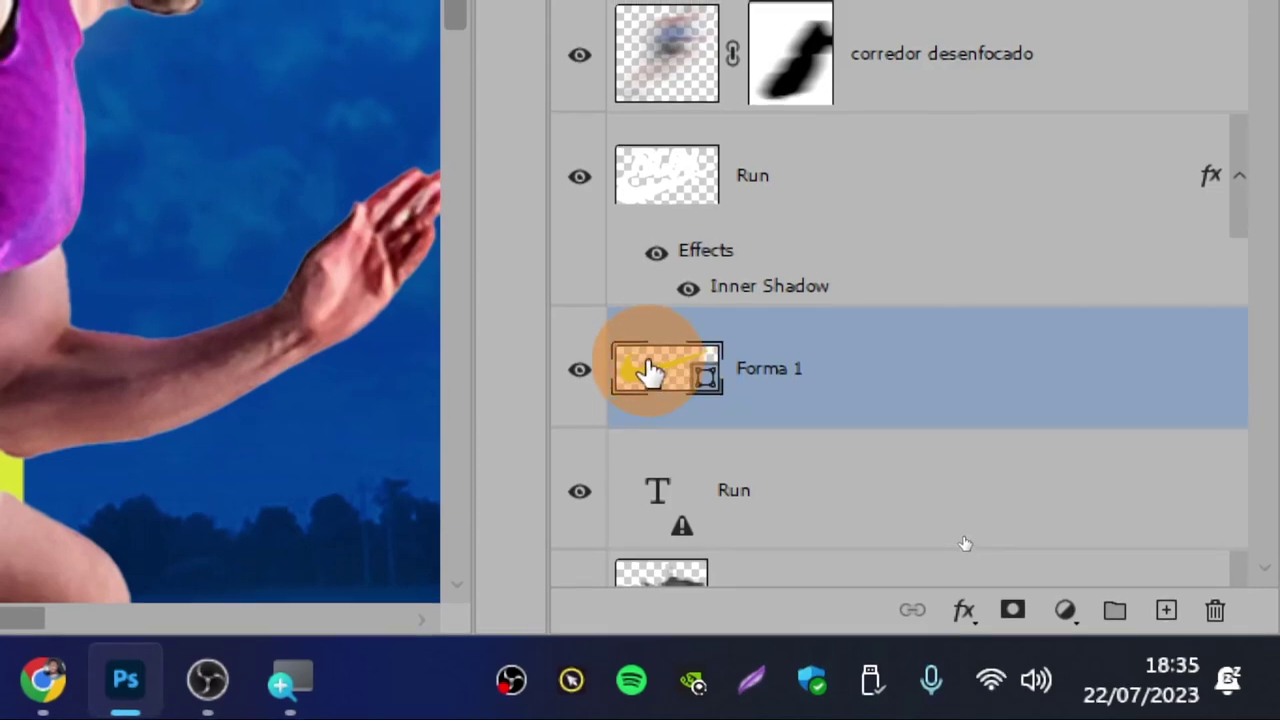
{"action": "key", "text": "z"}
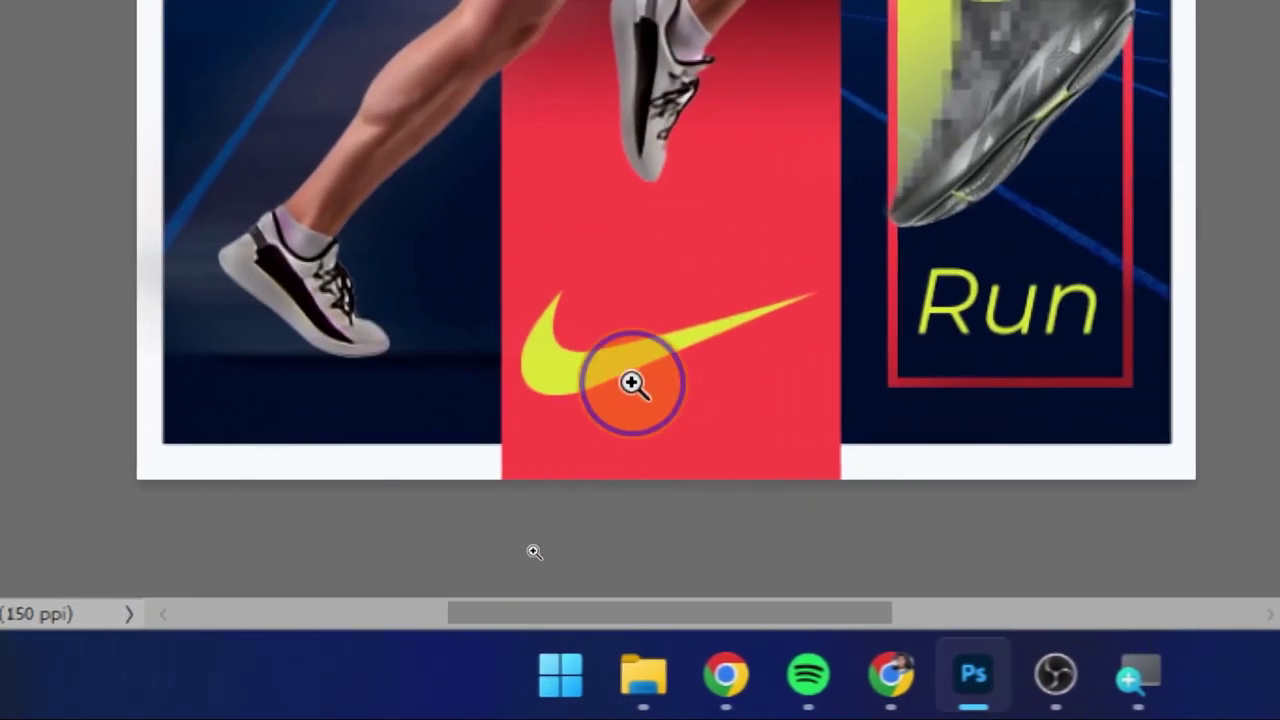
{"action": "left_click", "coordinate": [632, 383]}
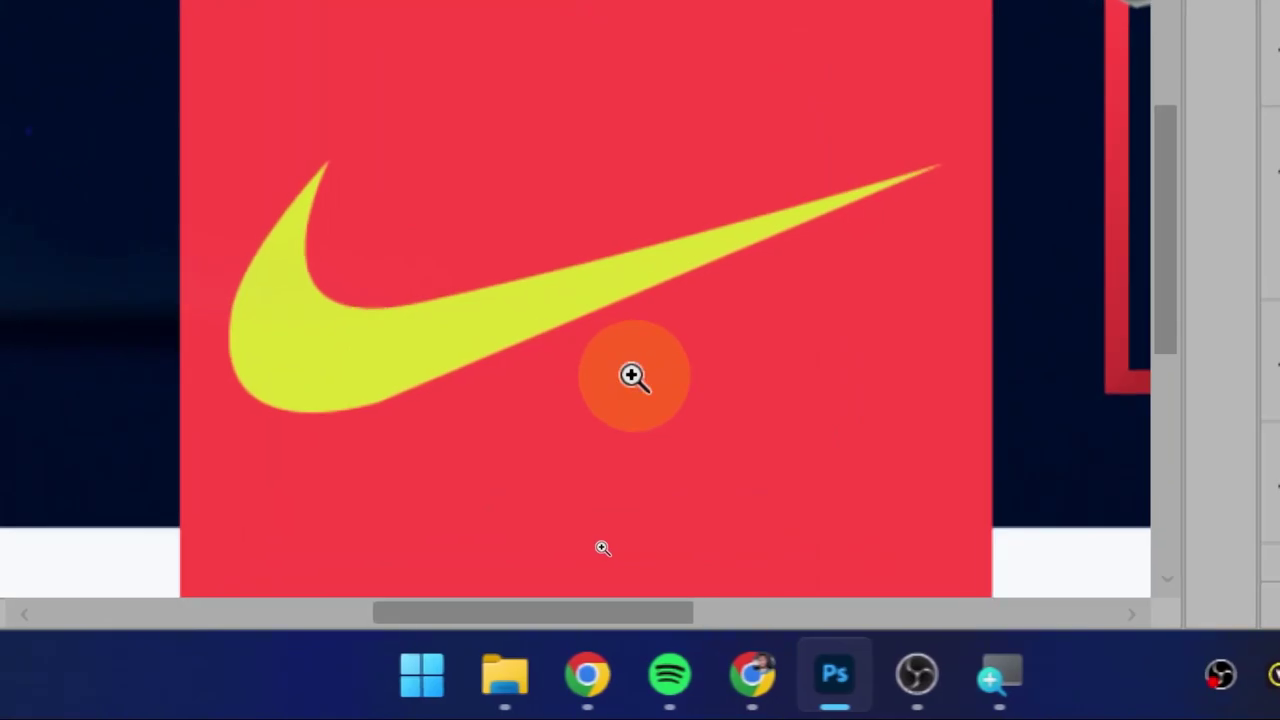
{"action": "scroll", "coordinate": [632, 376], "scroll_direction": "down", "scroll_amount": 3}
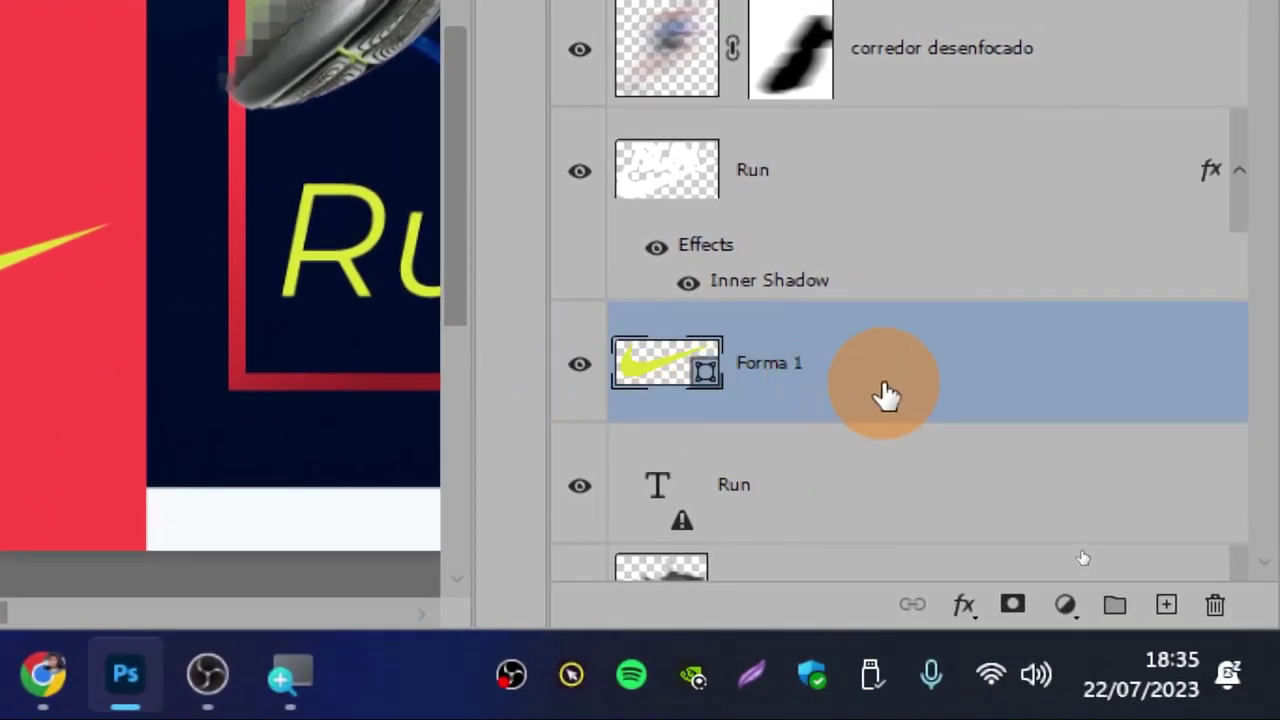
{"action": "scroll", "coordinate": [925, 370], "scroll_direction": "down", "scroll_amount": 3}
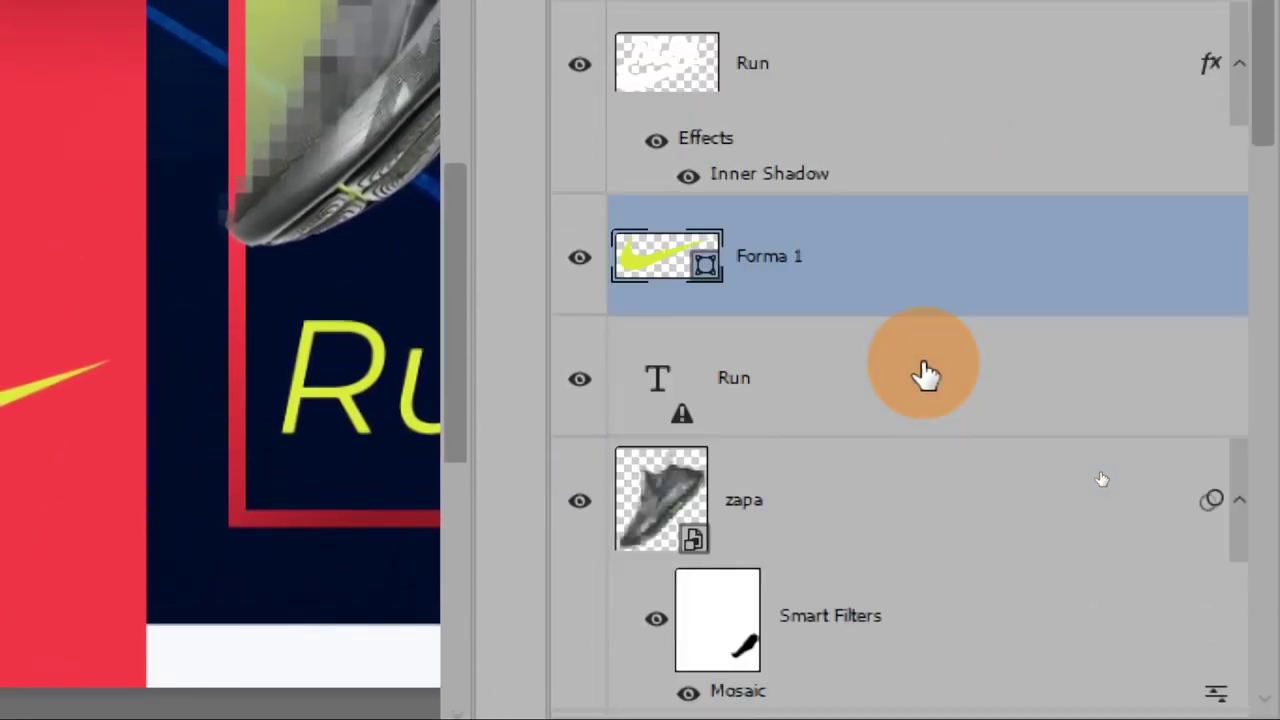
- Select the Run text and zapa layers, browse filters, and toggle the shoe's Mosaic filter
{"action": "left_click", "coordinate": [920, 385]}
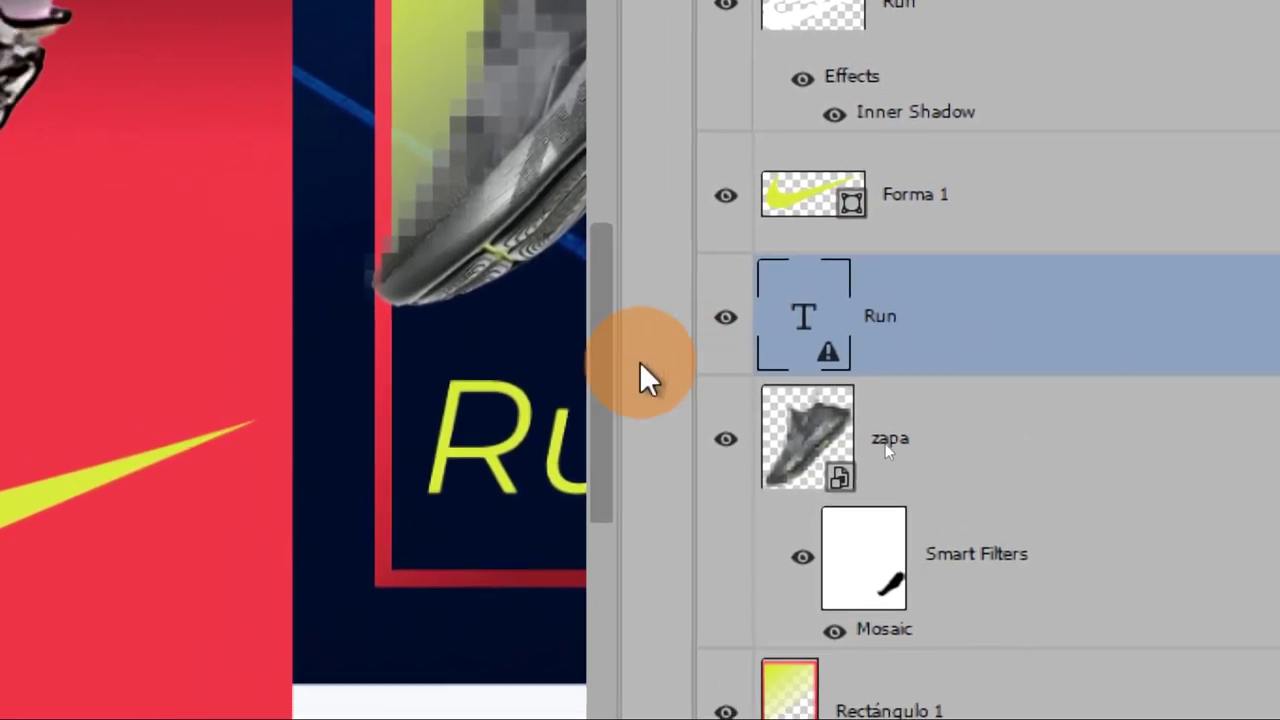
{"action": "scroll", "coordinate": [639, 360], "scroll_direction": "right", "scroll_amount": 1}
{"action": "scroll", "coordinate": [639, 360], "scroll_direction": "right", "scroll_amount": 3}
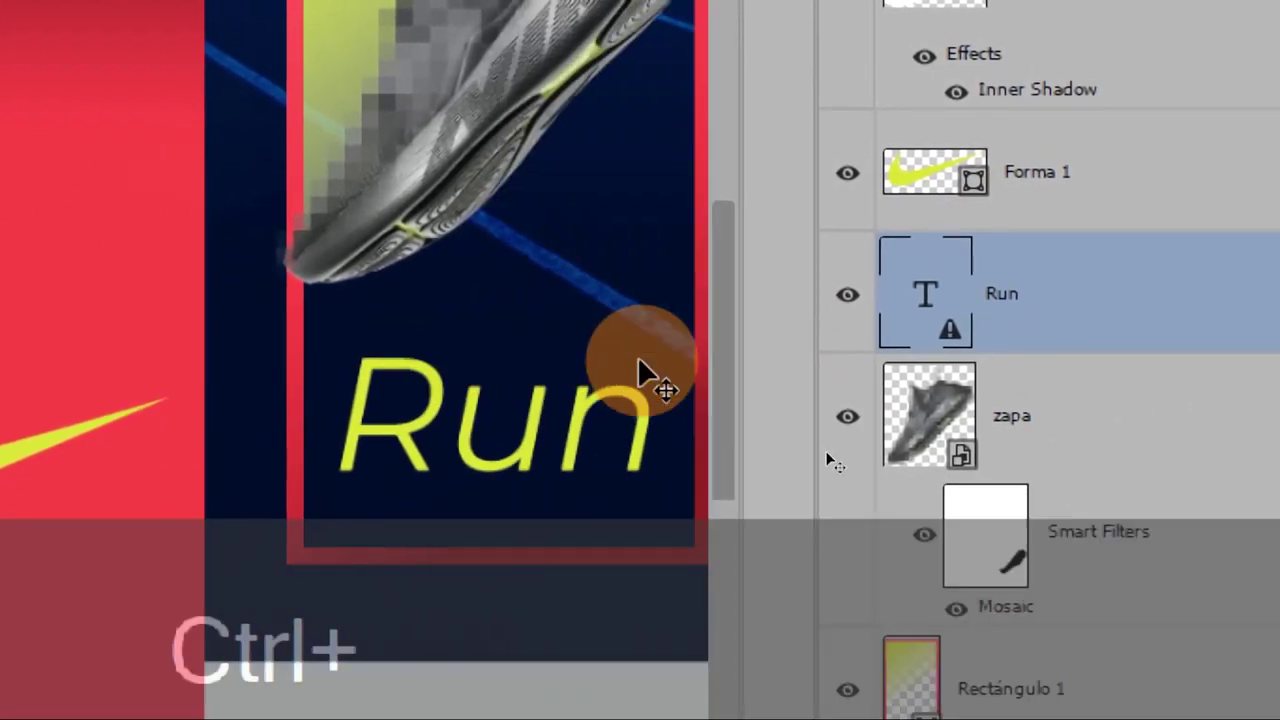
{"action": "scroll", "coordinate": [639, 360], "scroll_direction": "right", "scroll_amount": 2}
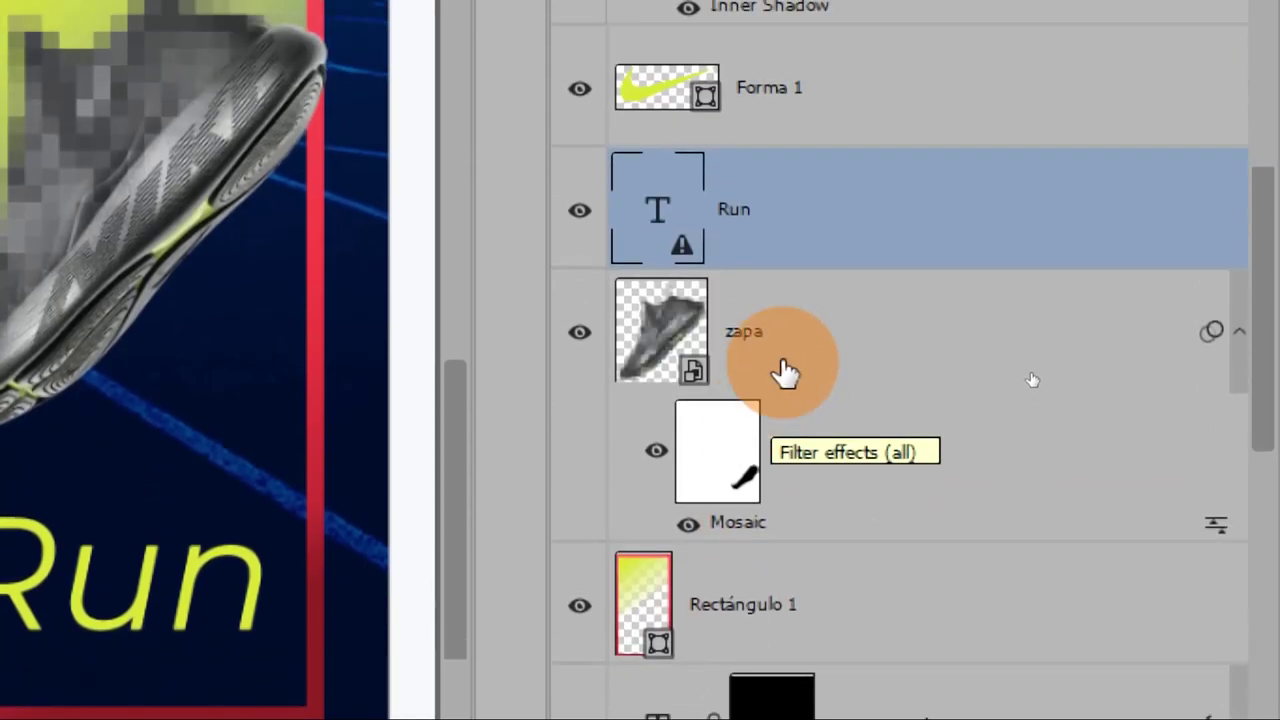
{"action": "left_click", "coordinate": [785, 370]}
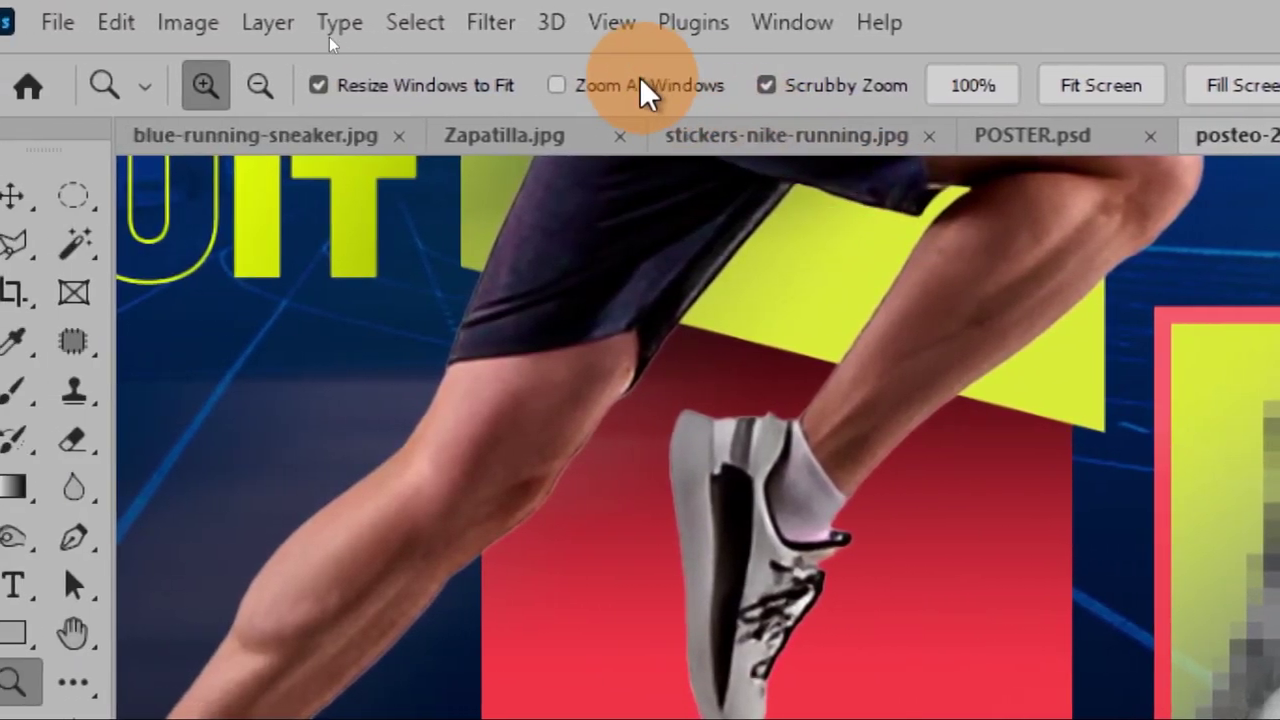
{"action": "left_click", "coordinate": [497, 28]}
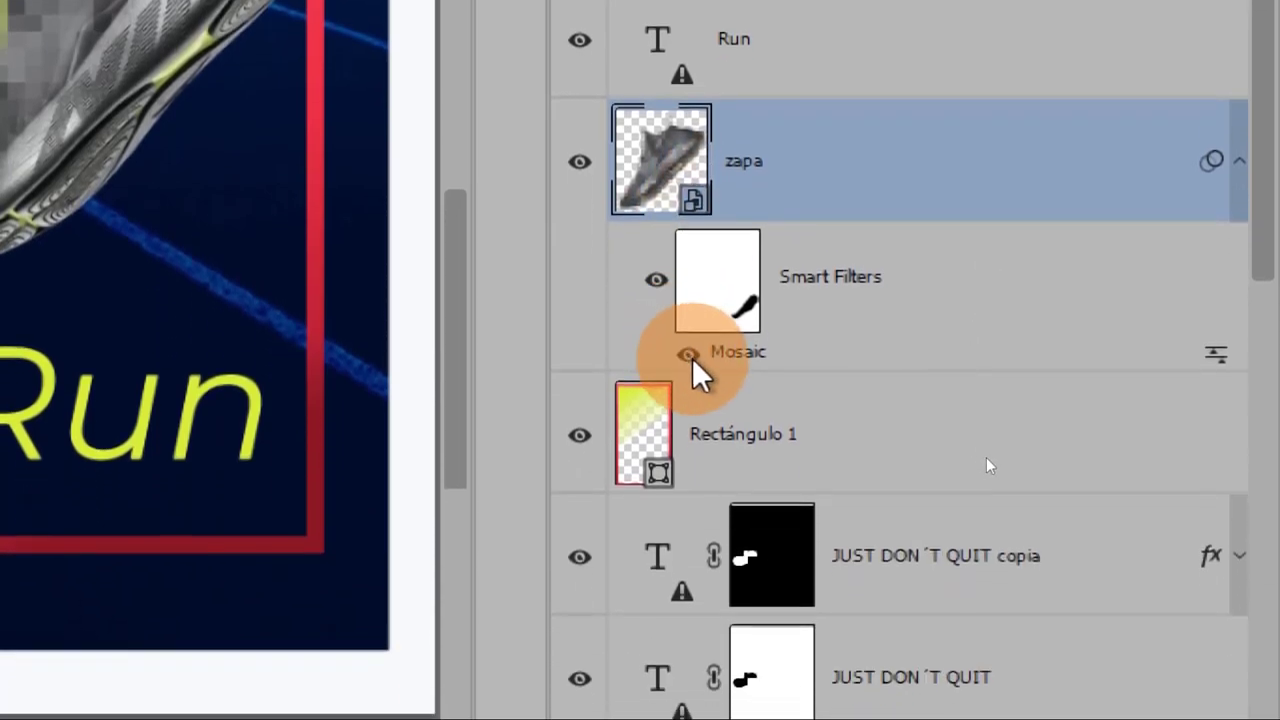
{"action": "left_click", "coordinate": [689, 355]}
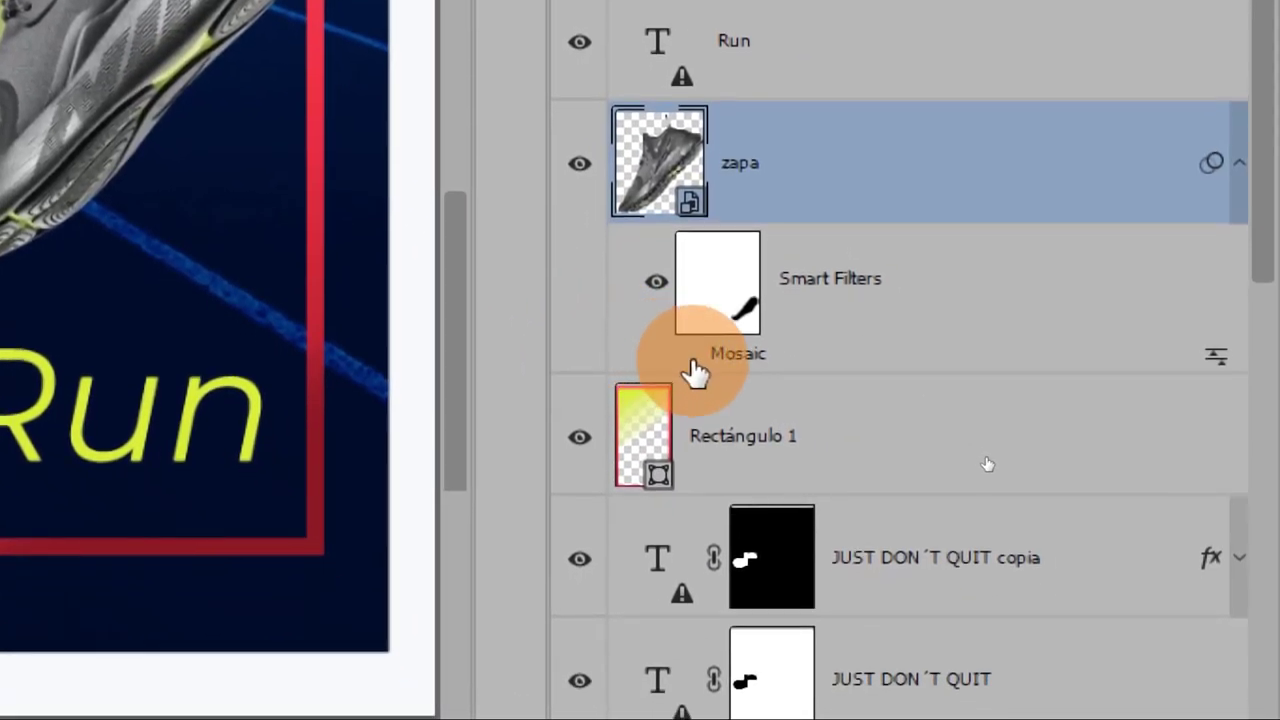
{"action": "left_click", "coordinate": [689, 357]}
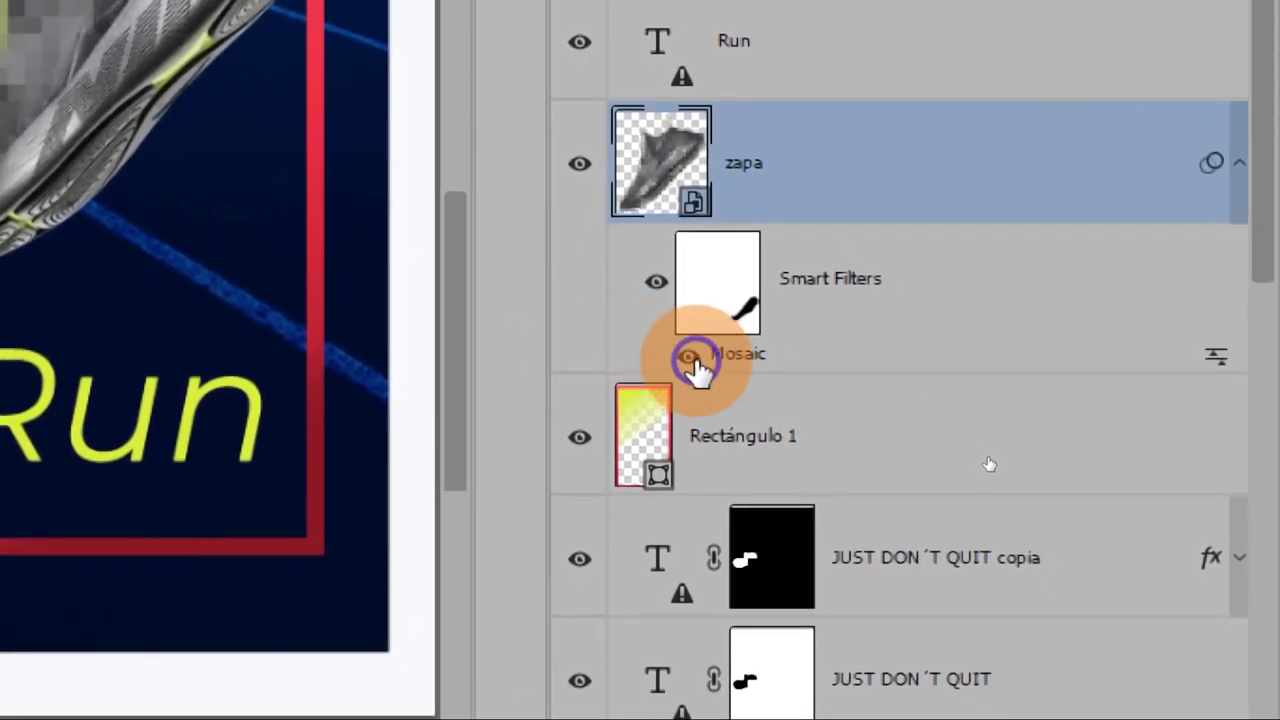
- Open the Mosaic filter settings, close them unchanged, and compare the shoe with and without it
{"action": "scroll", "coordinate": [737, 371], "scroll_direction": "up", "scroll_amount": 2}
{"action": "scroll", "coordinate": [737, 371], "scroll_direction": "down", "scroll_amount": 4}
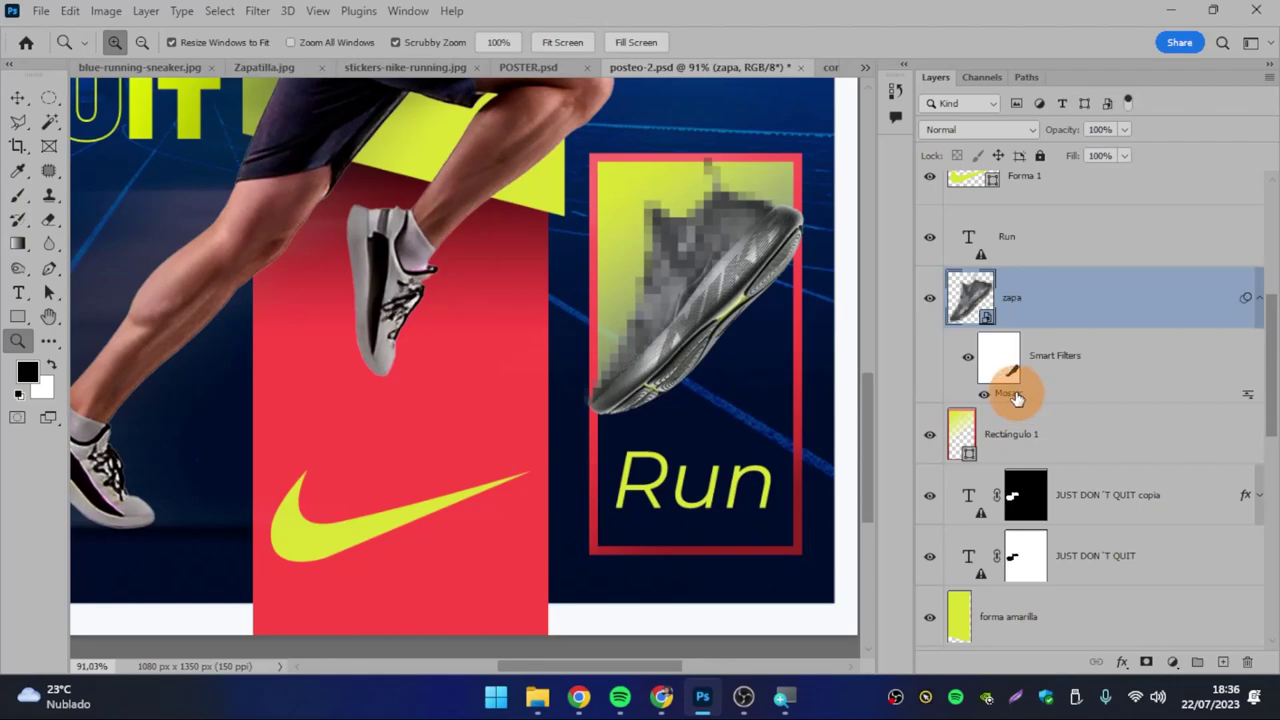
{"action": "double_click", "coordinate": [1008, 393]}
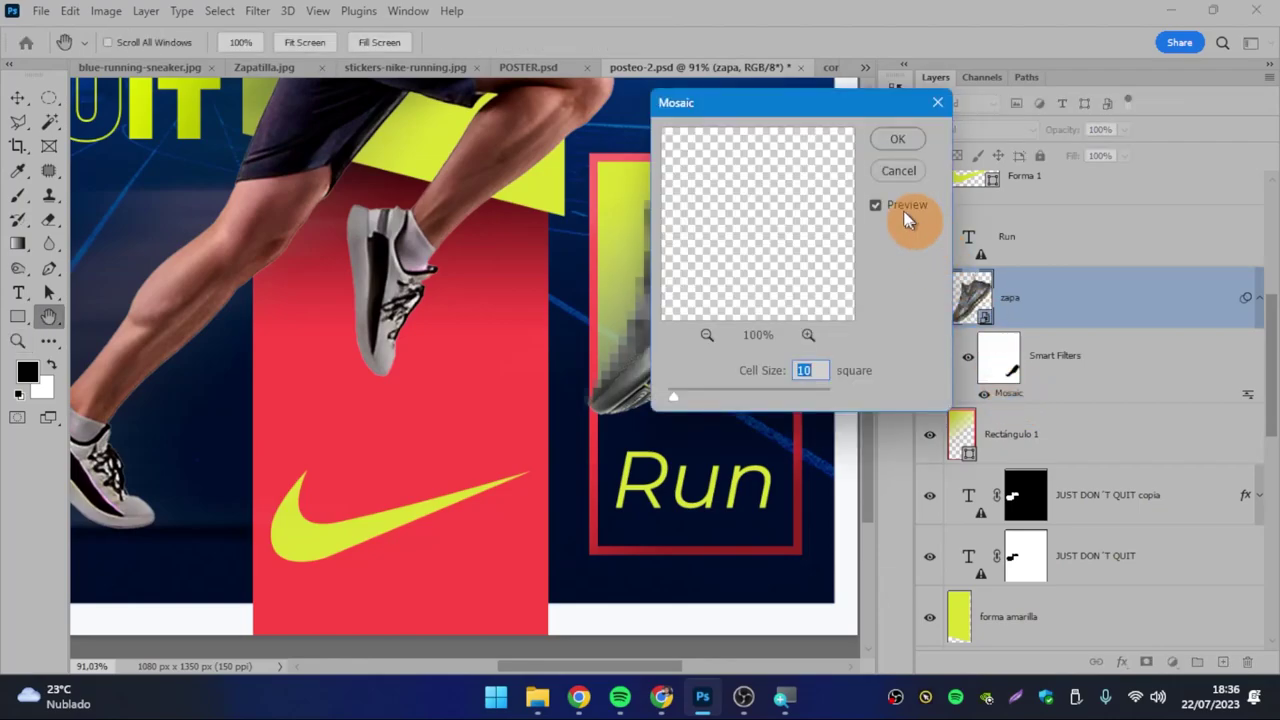
{"action": "left_click_drag", "start_coordinate": [722, 268], "coordinate": [795, 302]}
{"action": "left_click", "coordinate": [897, 171]}
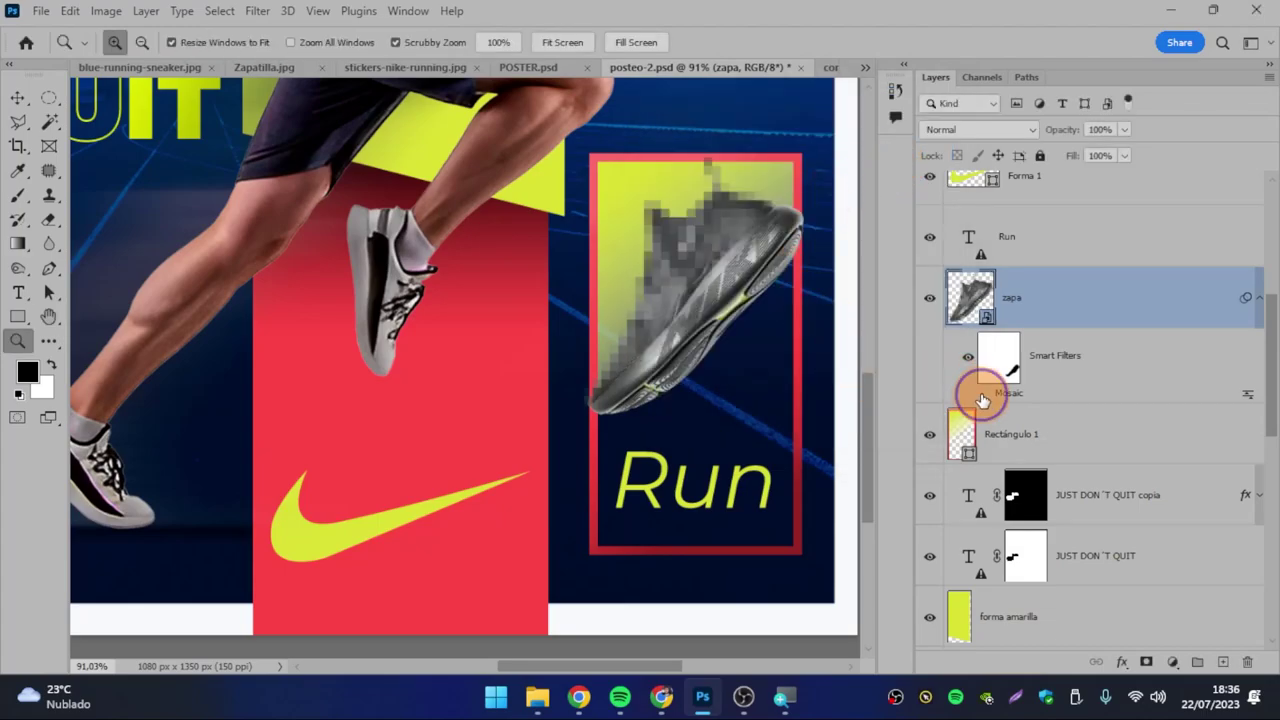
{"action": "left_click", "coordinate": [983, 397]}
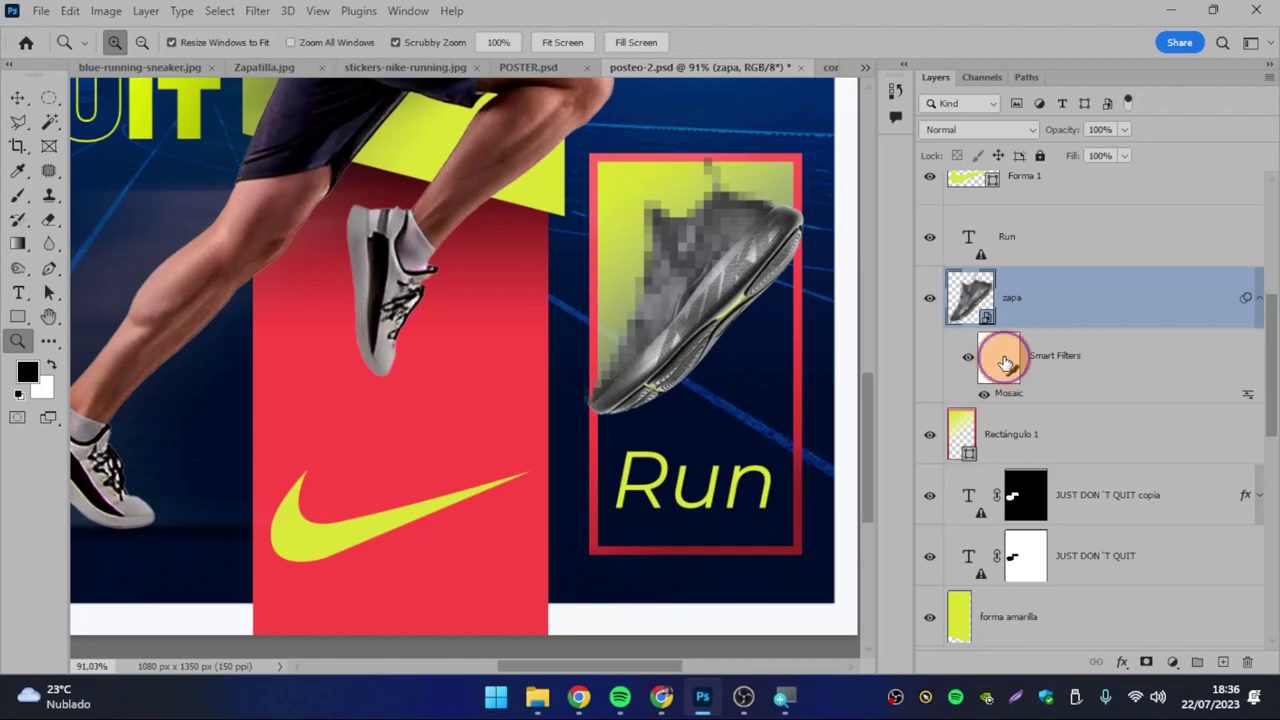
- Inspect the zapa pixels and smart filter mask, toggle its smart filters, and select Rectángulo 1
{"action": "left_click", "coordinate": [986, 314]}
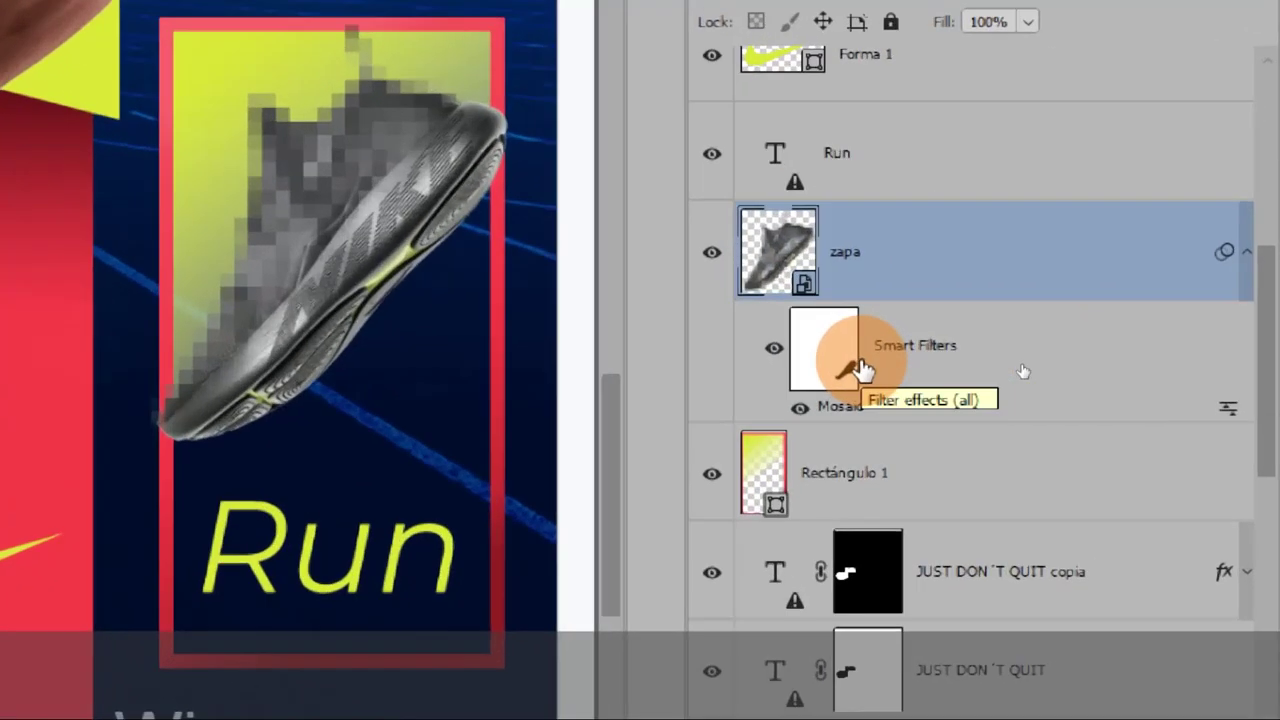
{"action": "left_click", "coordinate": [722, 368]}
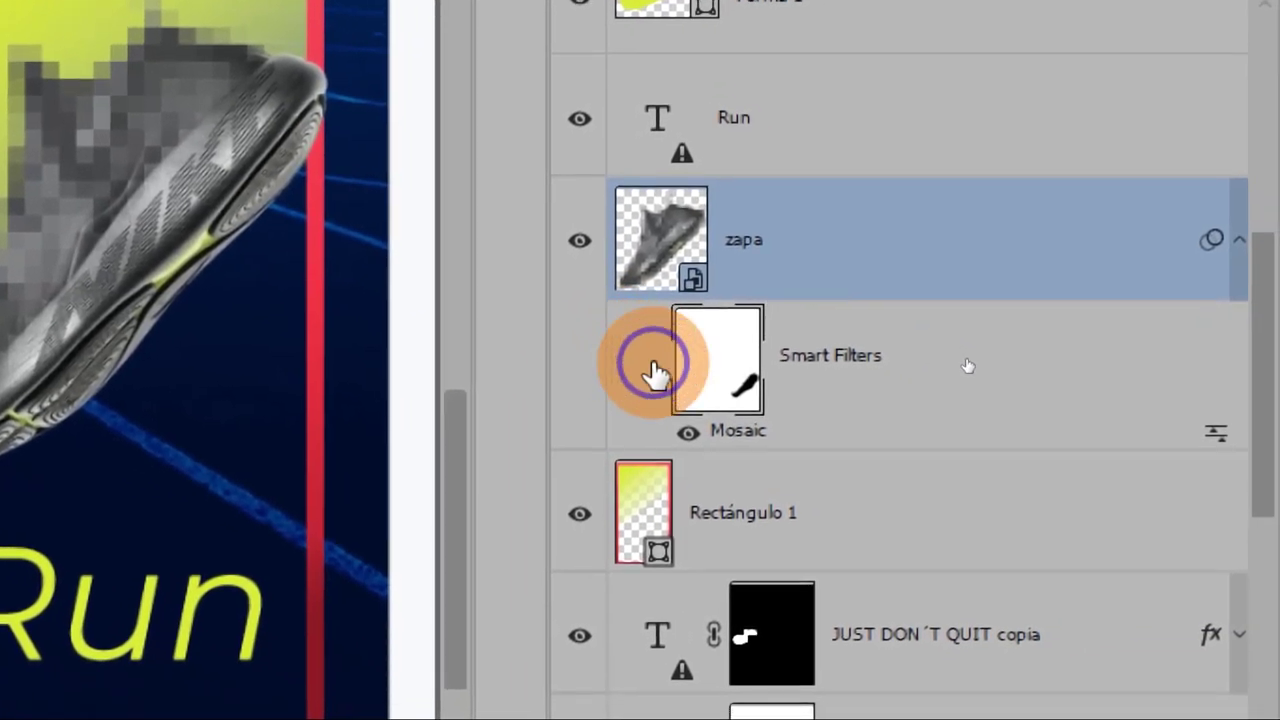
{"action": "left_click", "coordinate": [652, 372]}
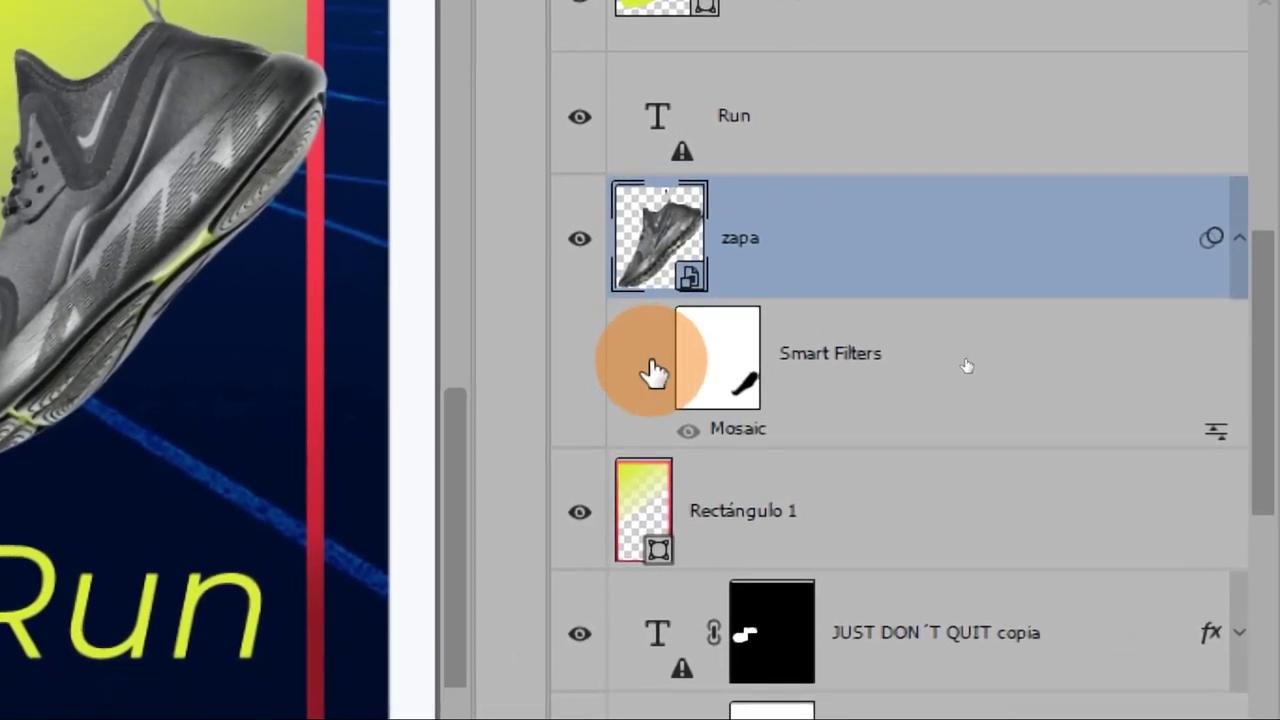
{"action": "left_click", "coordinate": [657, 360]}
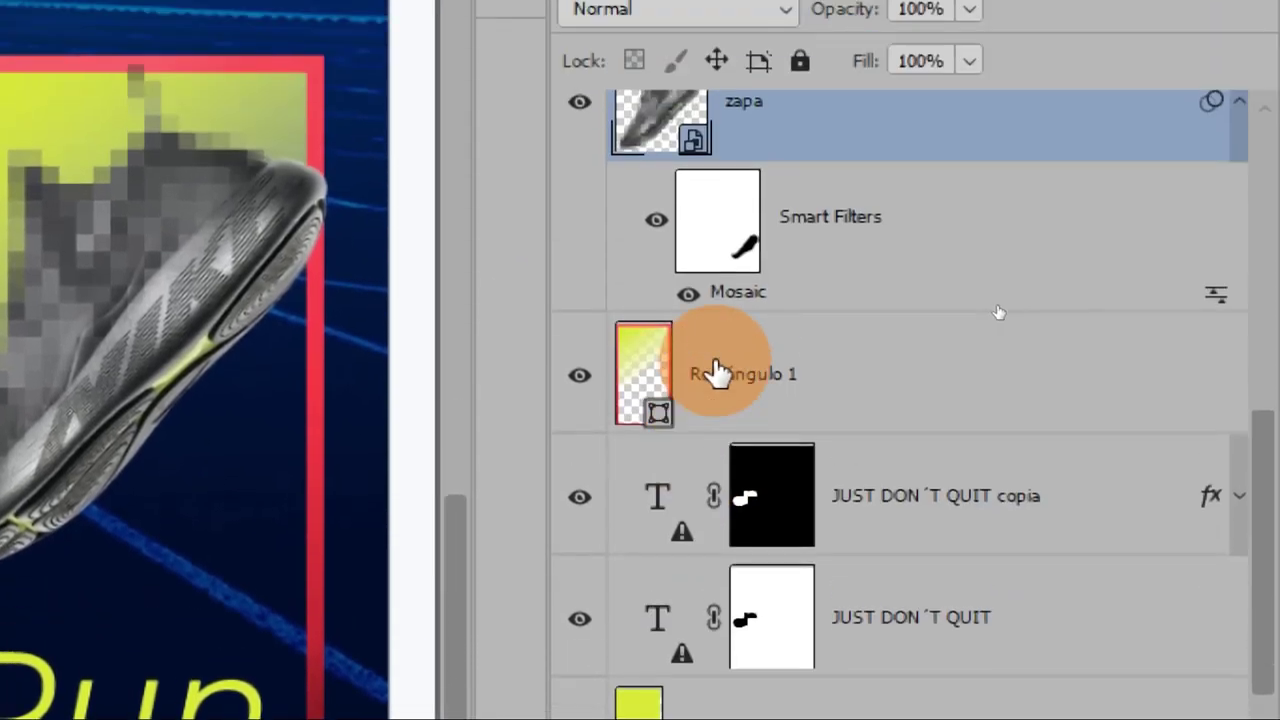
{"action": "left_click", "coordinate": [705, 565]}
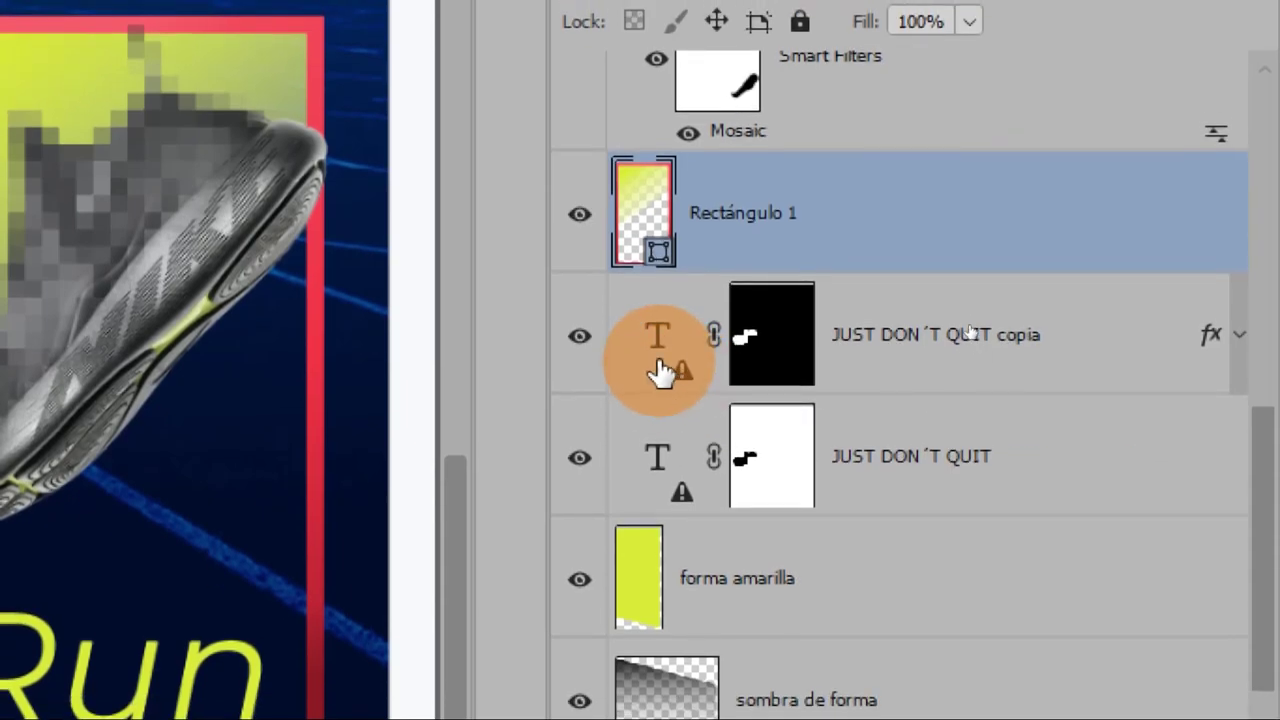
- Zoom out and toggle the JUST DON´T QUIT copia and JUST DON´T QUIT text layers
{"action": "key", "text": "super+minus"}
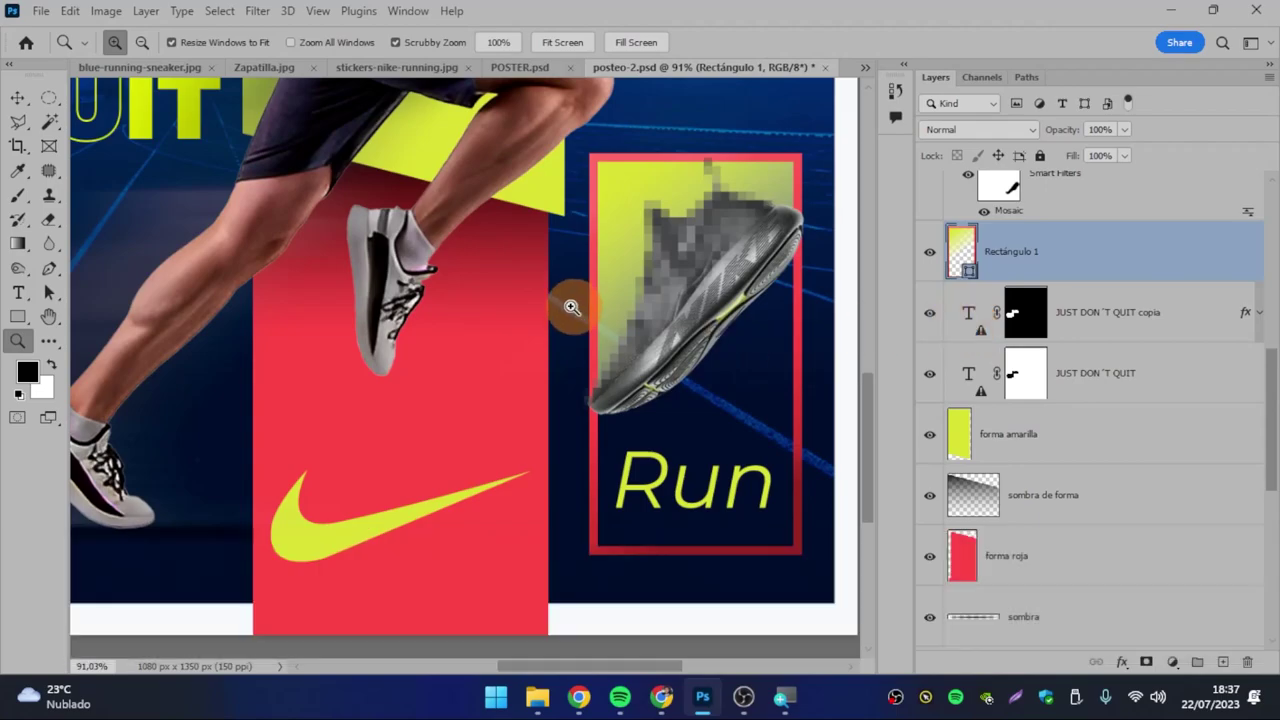
{"action": "mouse_move", "coordinate": [571, 305]}
{"action": "left_mouse_down"}
{"action": "mouse_move", "coordinate": [397, 336]}
{"action": "mouse_move", "coordinate": [498, 372]}
{"action": "left_mouse_up"}
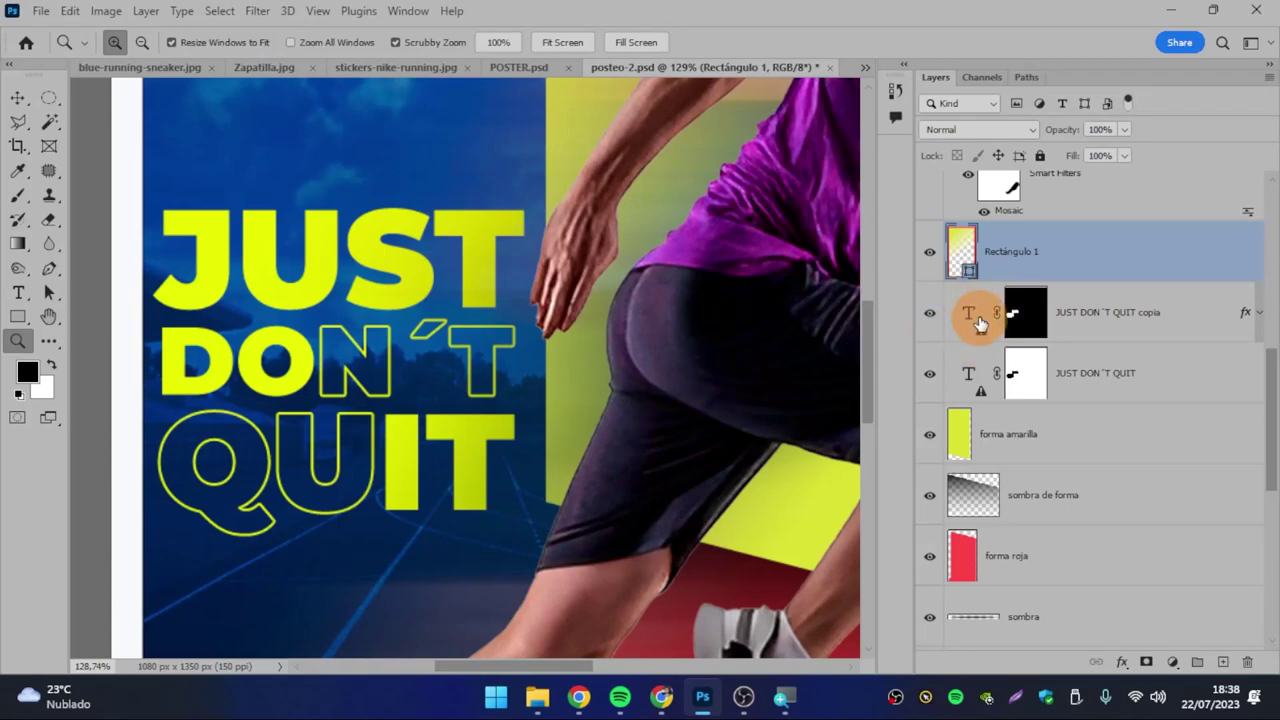
{"action": "left_click", "coordinate": [1018, 312]}
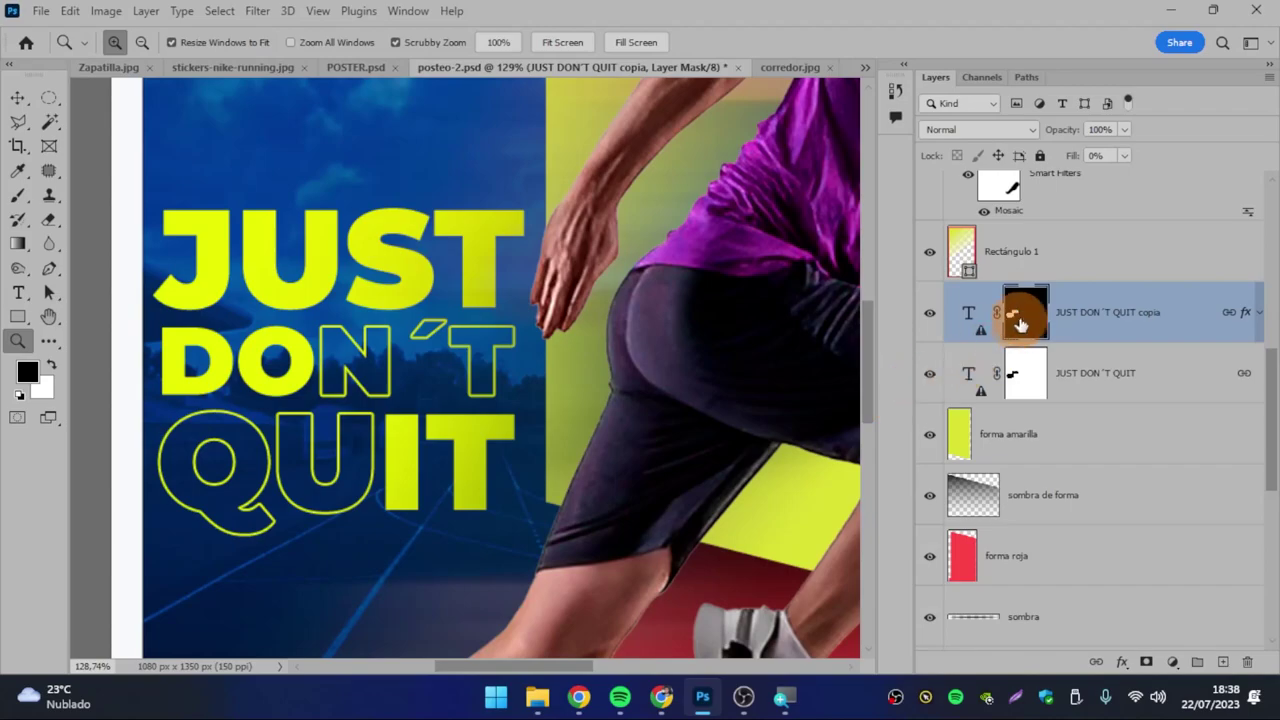
{"action": "left_click_drag", "start_coordinate": [1025, 314], "coordinate": [1022, 374]}
{"action": "left_click", "coordinate": [929, 312]}
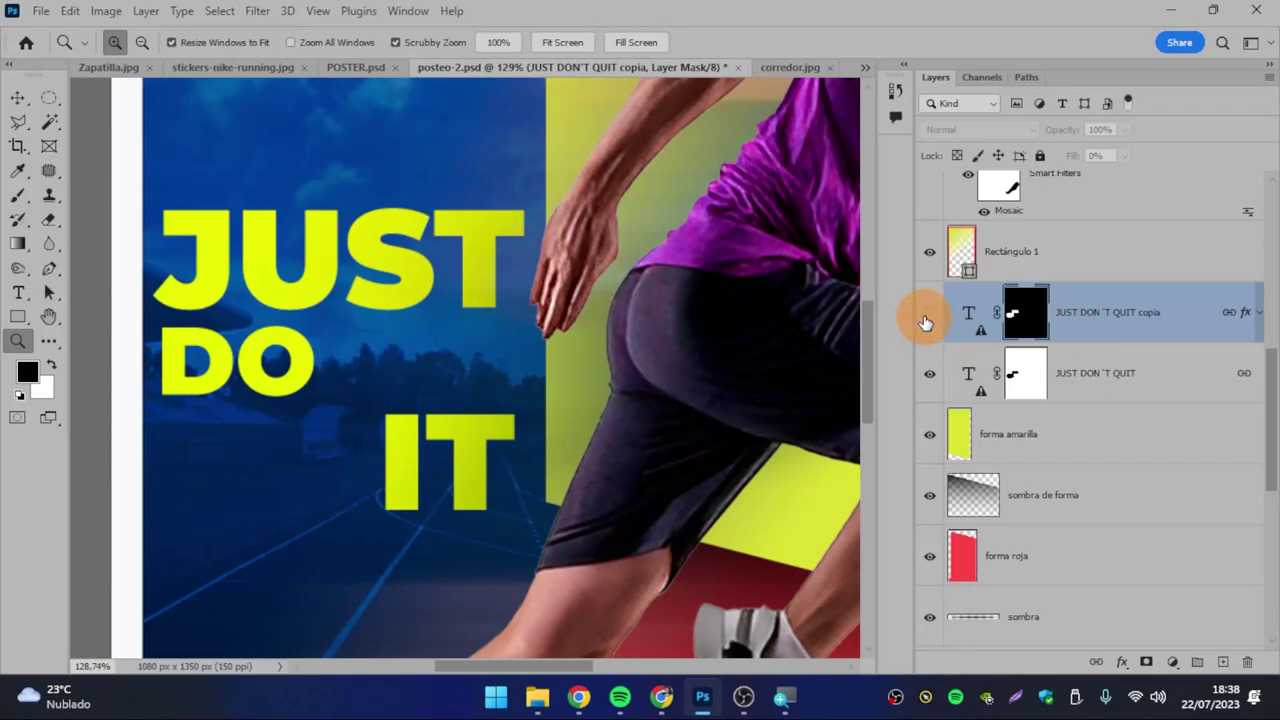
{"action": "left_click", "coordinate": [929, 373]}
- Cycle the selection through the forma amarilla, sombra de forma and forma roja layers
{"action": "scroll", "coordinate": [1110, 370], "scroll_direction": "down", "scroll_amount": 1}
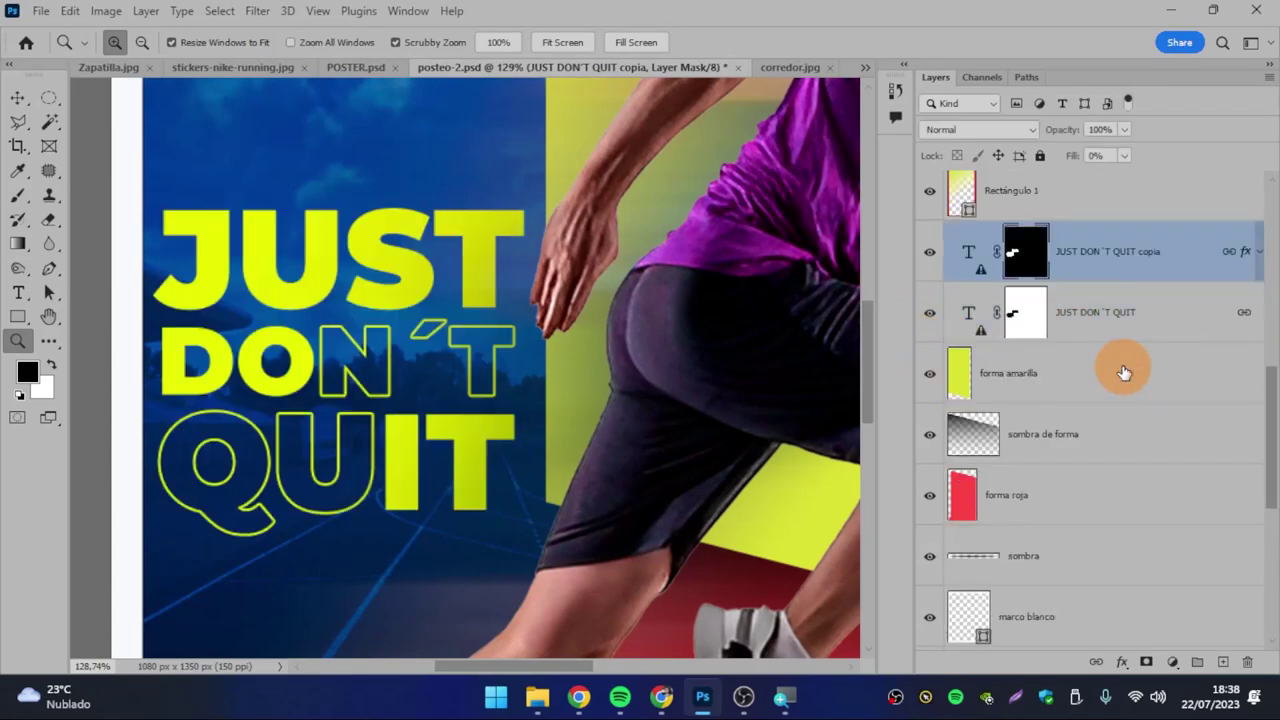
{"action": "left_click", "coordinate": [1103, 370]}
{"action": "left_click", "coordinate": [1052, 434]}
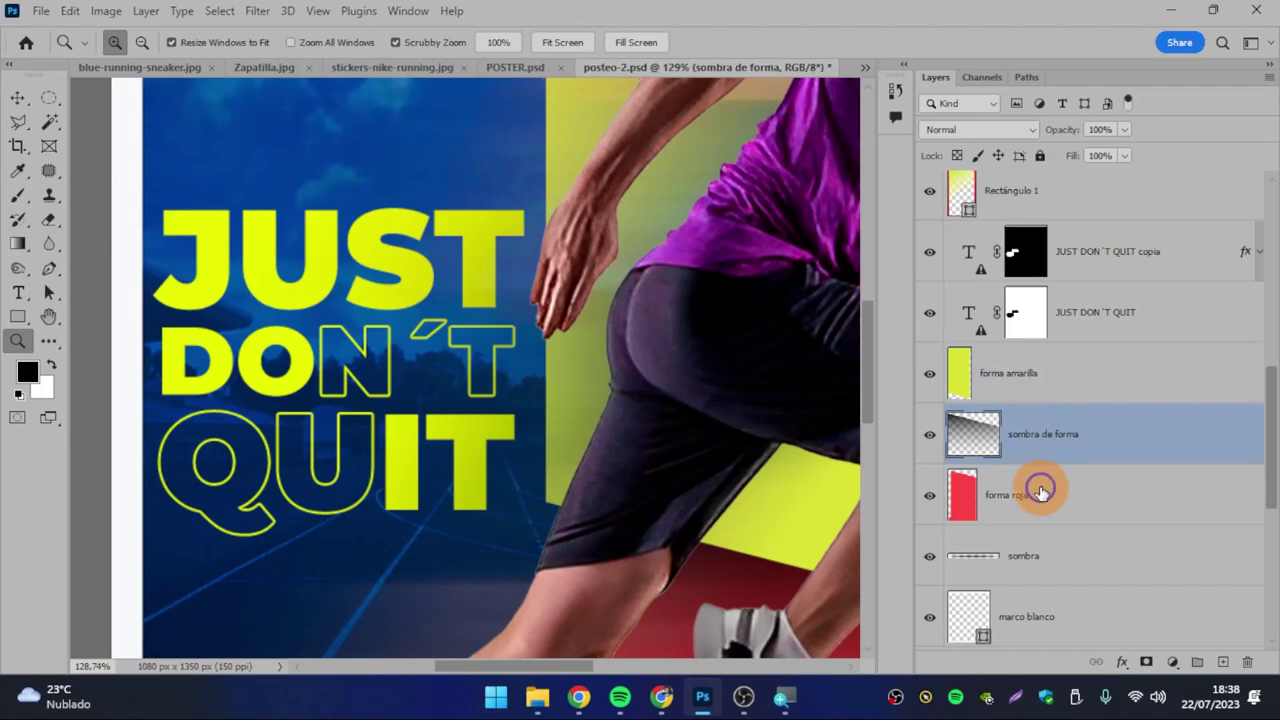
{"action": "left_click", "coordinate": [1043, 488]}
{"action": "left_click", "coordinate": [1030, 378]}
{"action": "left_click", "coordinate": [1048, 430]}
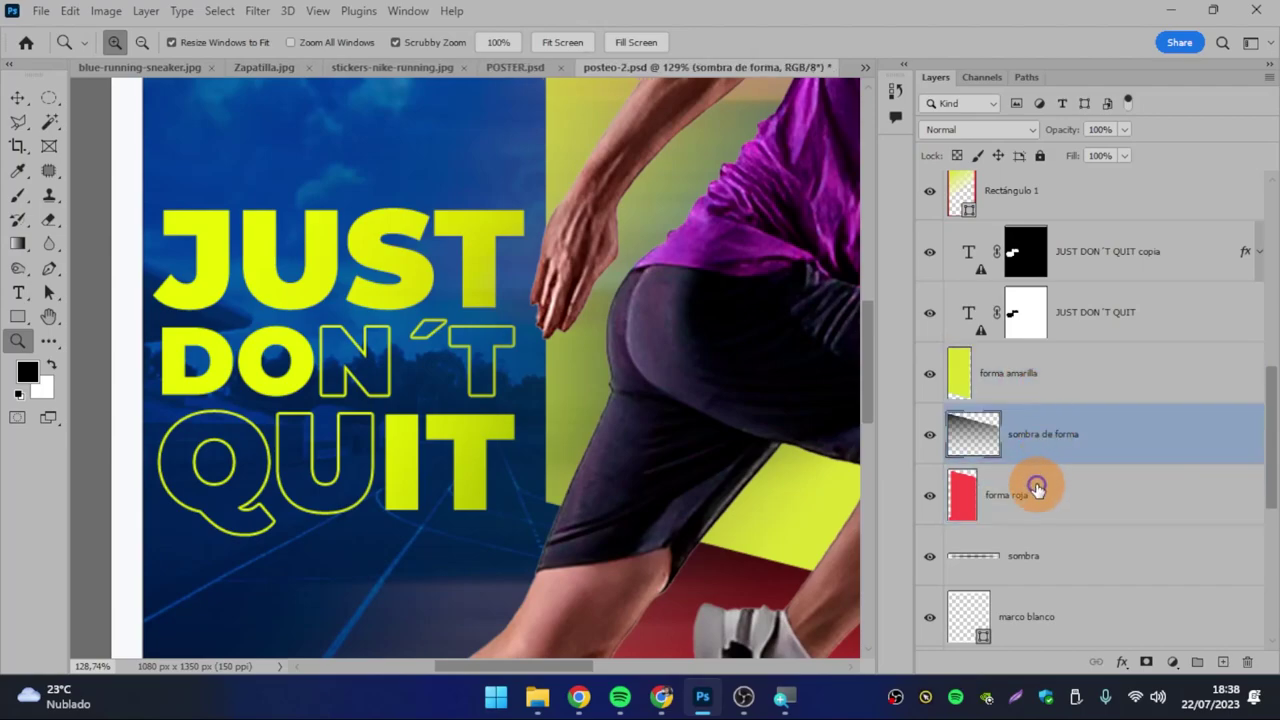
{"action": "left_click", "coordinate": [1034, 486]}
{"action": "left_click", "coordinate": [1034, 443]}
{"action": "left_click", "coordinate": [1012, 373]}
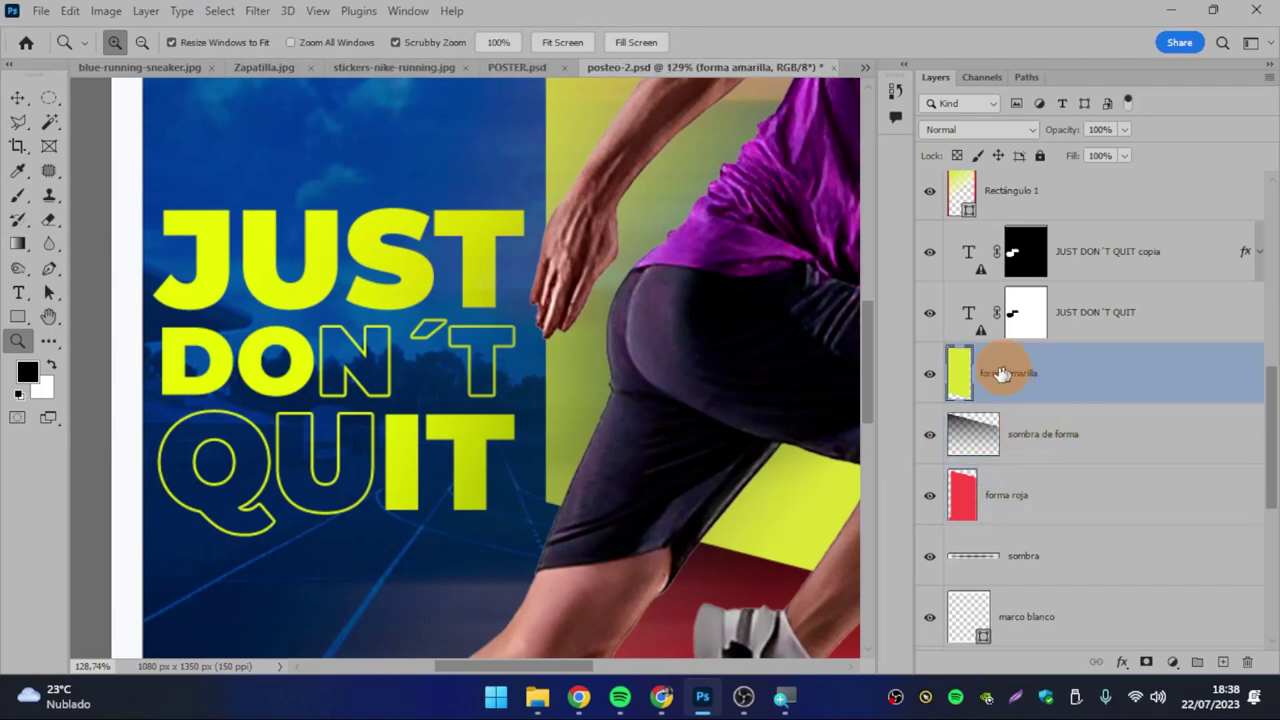
{"action": "left_click", "coordinate": [1040, 432]}
{"action": "left_click", "coordinate": [1010, 497]}
{"action": "left_click", "coordinate": [1020, 437]}
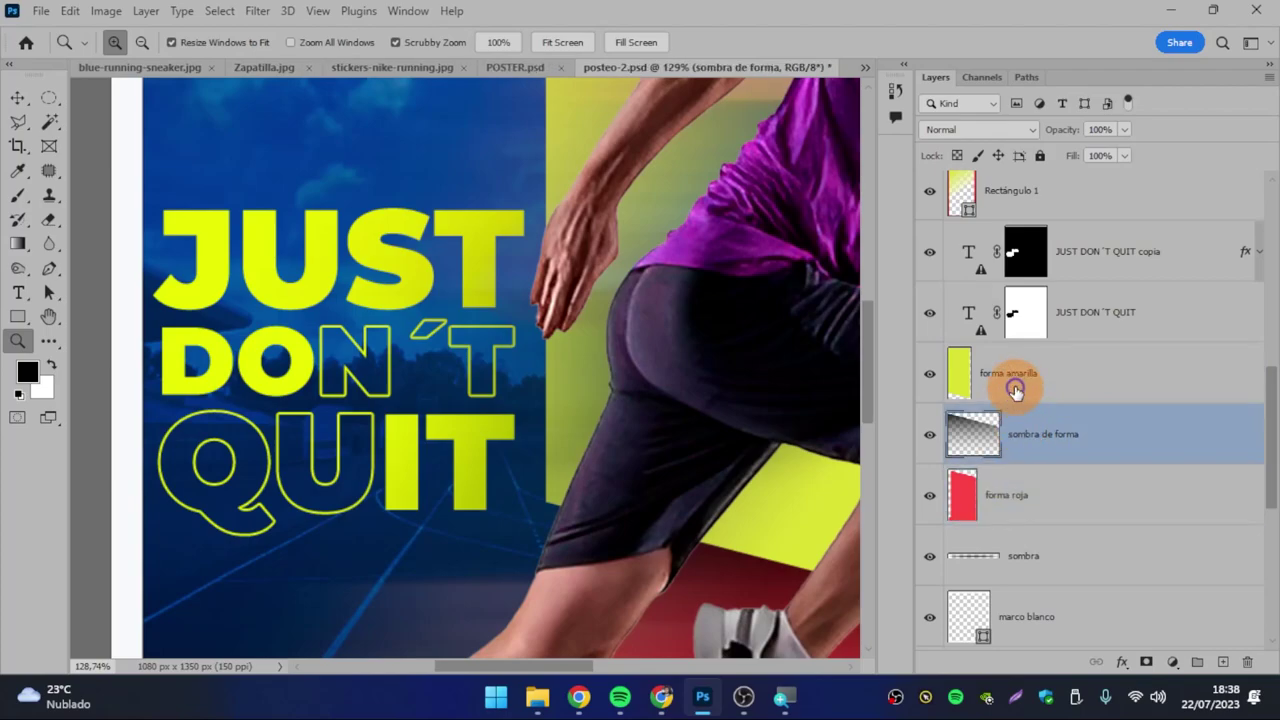
{"action": "left_click", "coordinate": [1014, 378]}
{"action": "left_click", "coordinate": [1022, 428]}
{"action": "left_click", "coordinate": [1025, 493]}
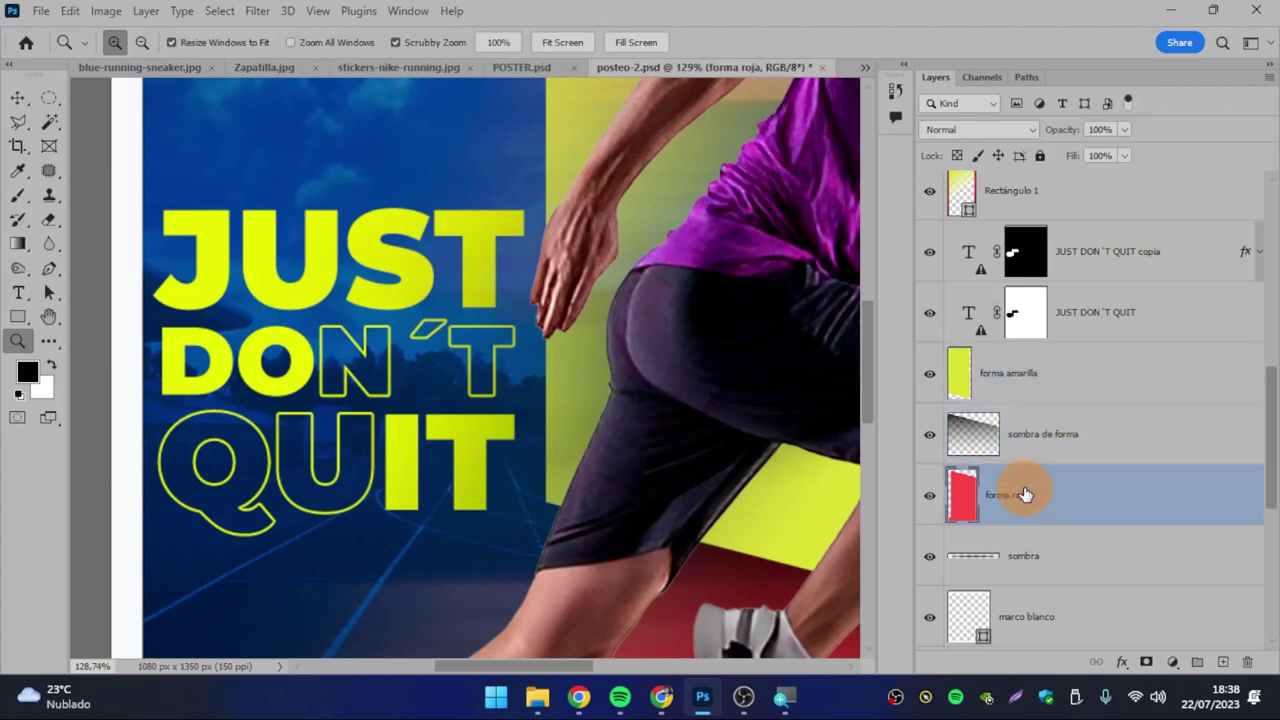
{"action": "left_click", "coordinate": [1022, 430]}
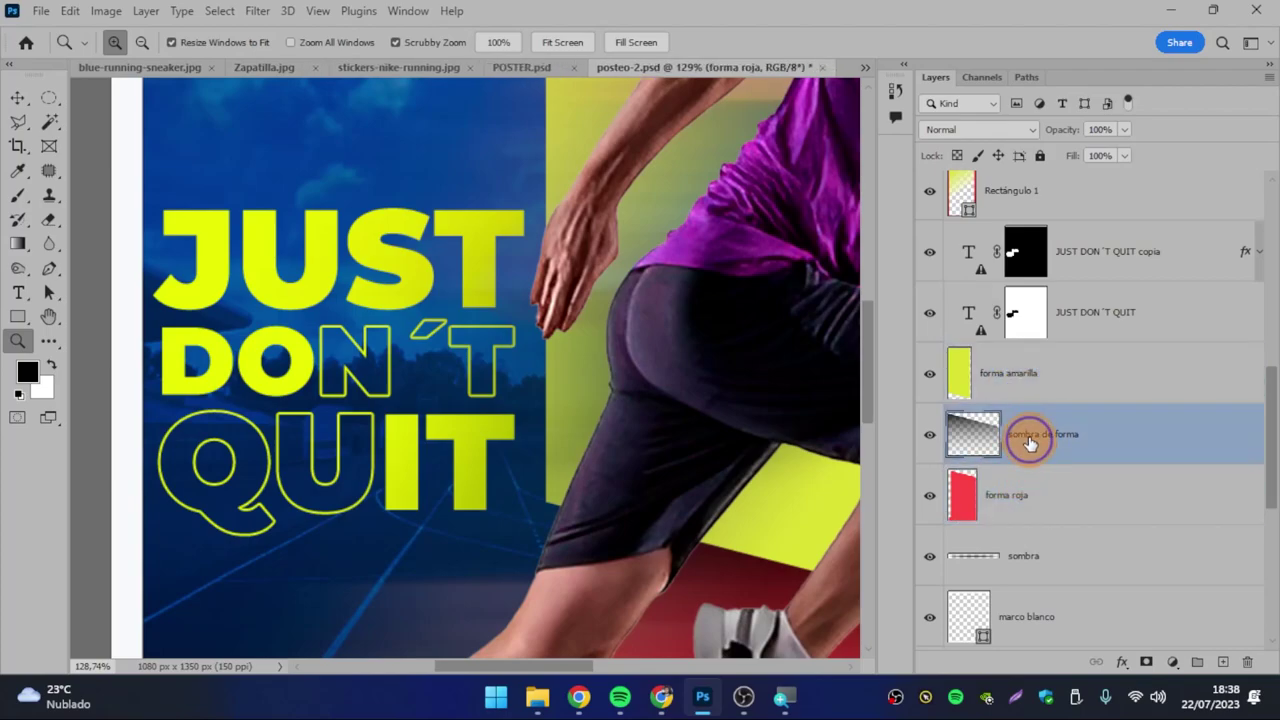
{"action": "left_click", "coordinate": [1020, 375]}
{"action": "left_click", "coordinate": [1020, 432]}
{"action": "left_click", "coordinate": [1018, 492]}
- Zoom out to the runner and toggle the sombra de forma shadow several times
{"action": "left_click_drag", "start_coordinate": [880, 468], "coordinate": [552, 405]}
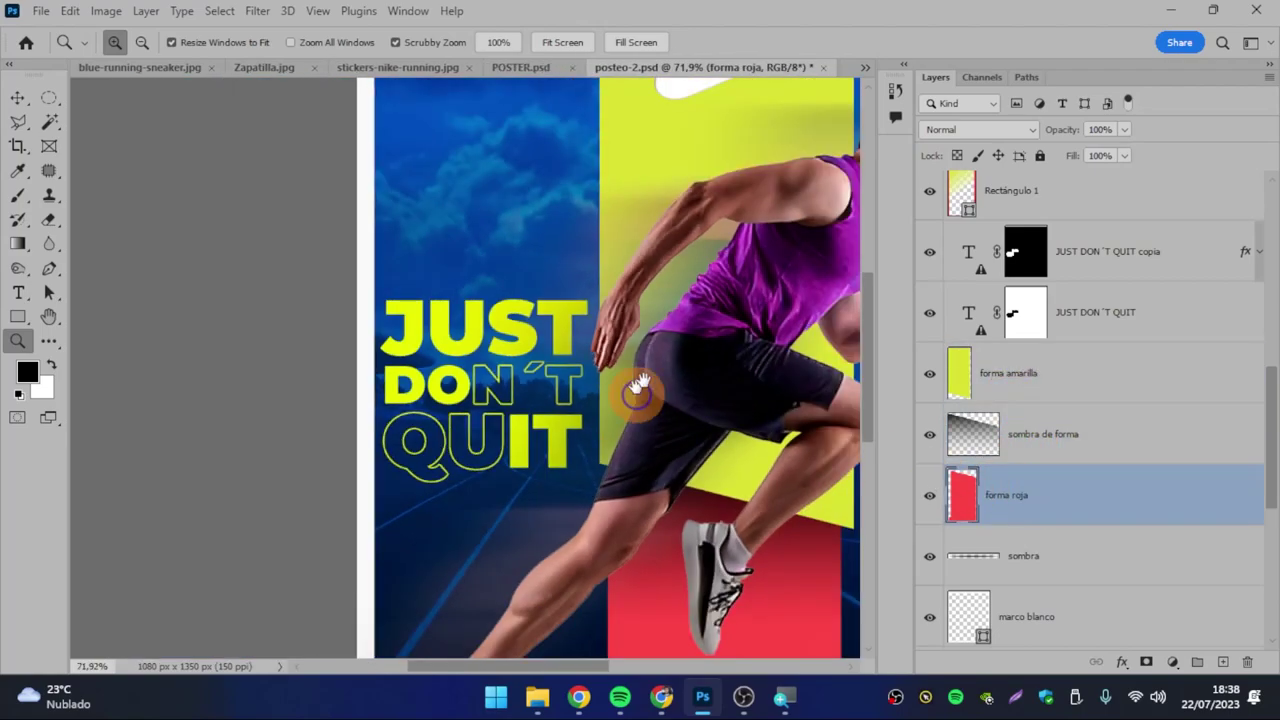
{"action": "scroll", "coordinate": [570, 440], "scroll_direction": "down", "scroll_amount": 2}
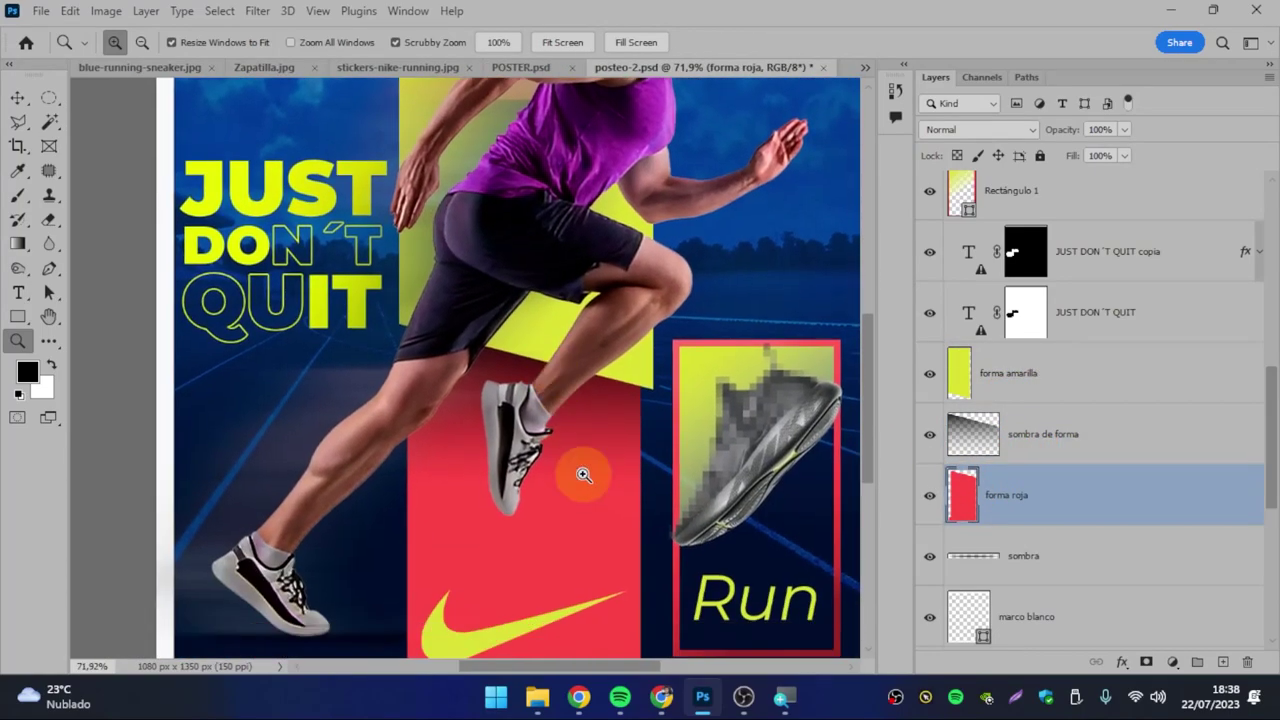
{"action": "left_click_drag", "start_coordinate": [586, 471], "coordinate": [594, 420]}
{"action": "left_click", "coordinate": [930, 442]}
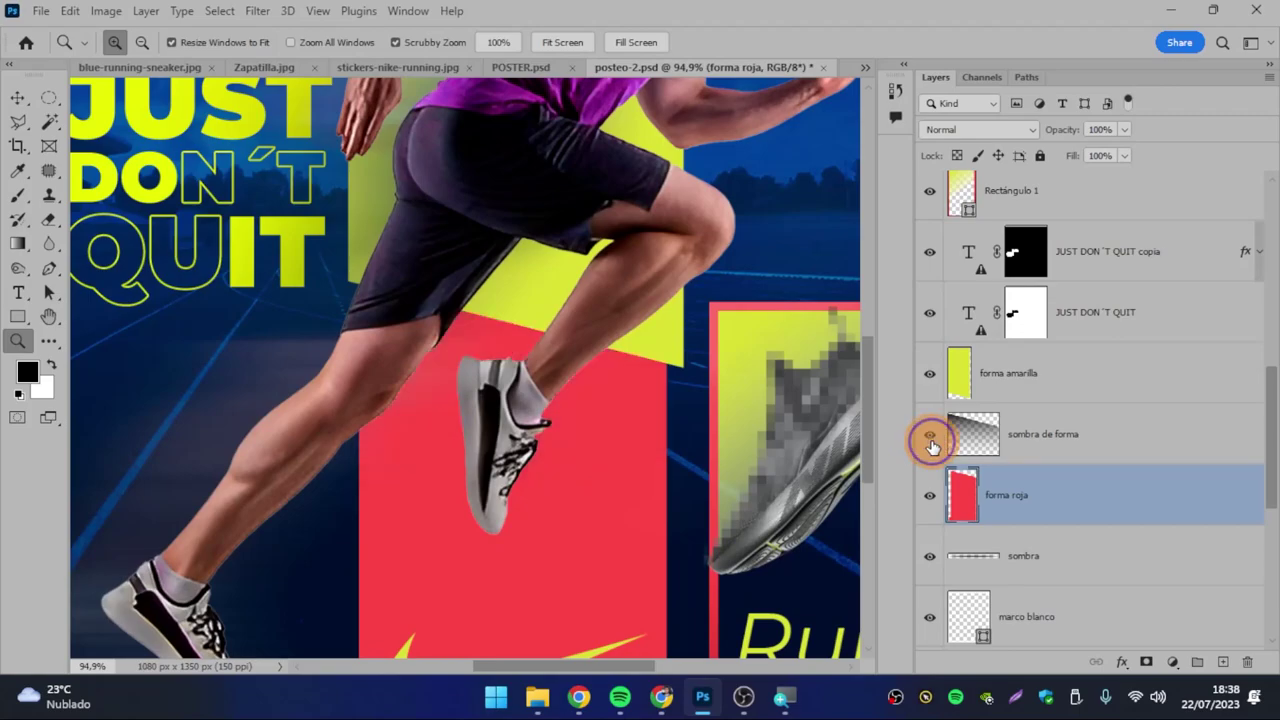
{"action": "left_click", "coordinate": [930, 442]}
{"action": "left_click", "coordinate": [930, 442]}
{"action": "left_click", "coordinate": [930, 442]}
{"action": "left_click", "coordinate": [930, 442]}
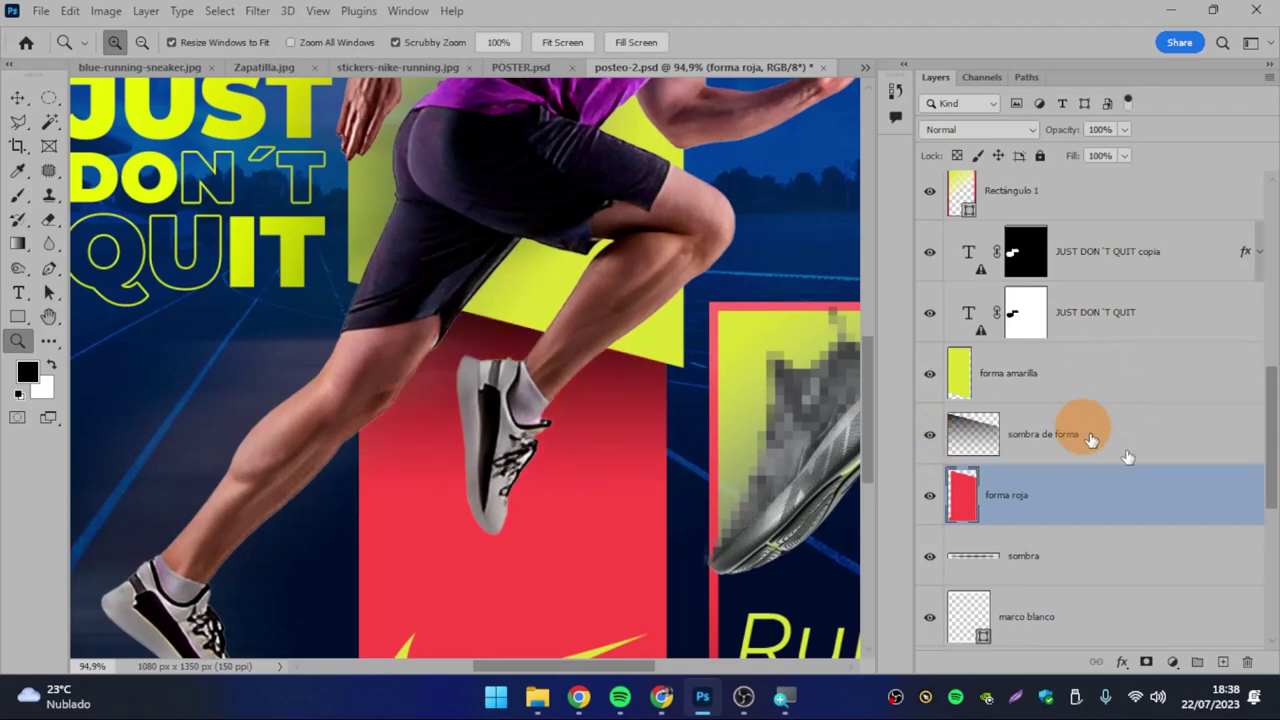
- Select the sombra layer and toggle the sombra shadow and marco blanco frame
{"action": "scroll", "coordinate": [686, 371], "scroll_direction": "down", "scroll_amount": 2}
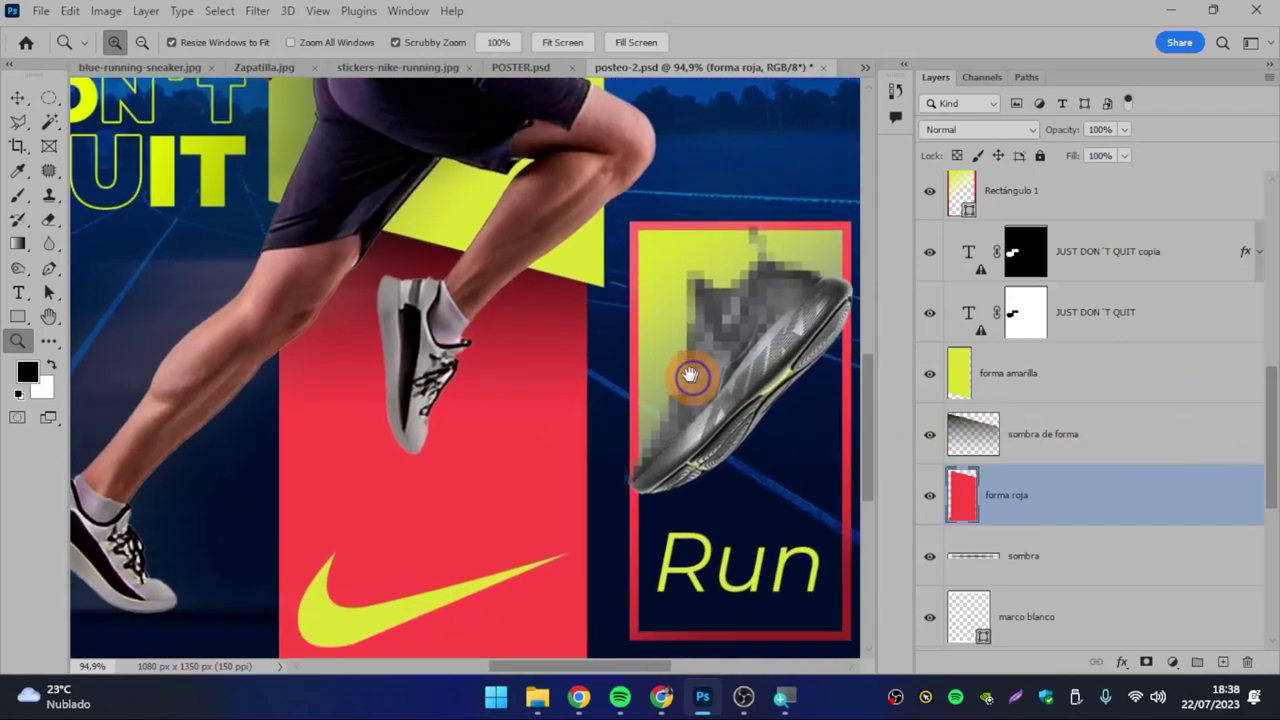
{"action": "scroll", "coordinate": [557, 414], "scroll_direction": "down", "scroll_amount": 1}
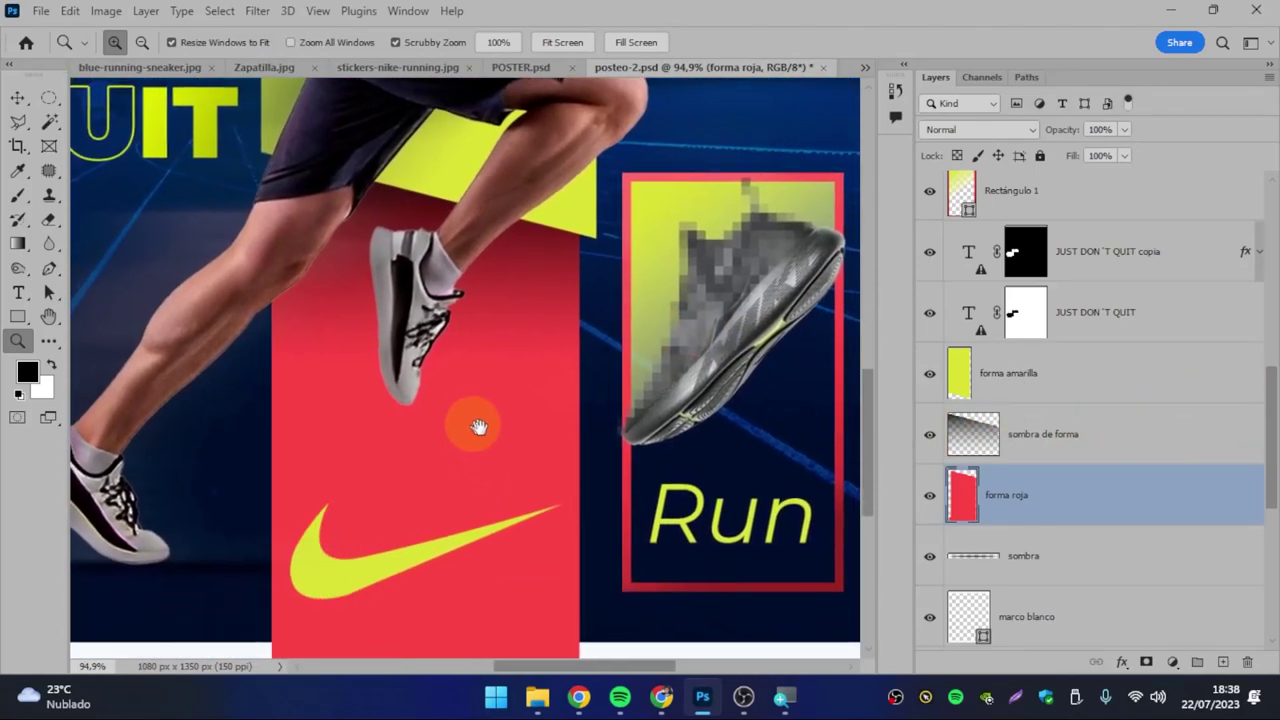
{"action": "left_click_drag", "start_coordinate": [480, 423], "coordinate": [523, 440]}
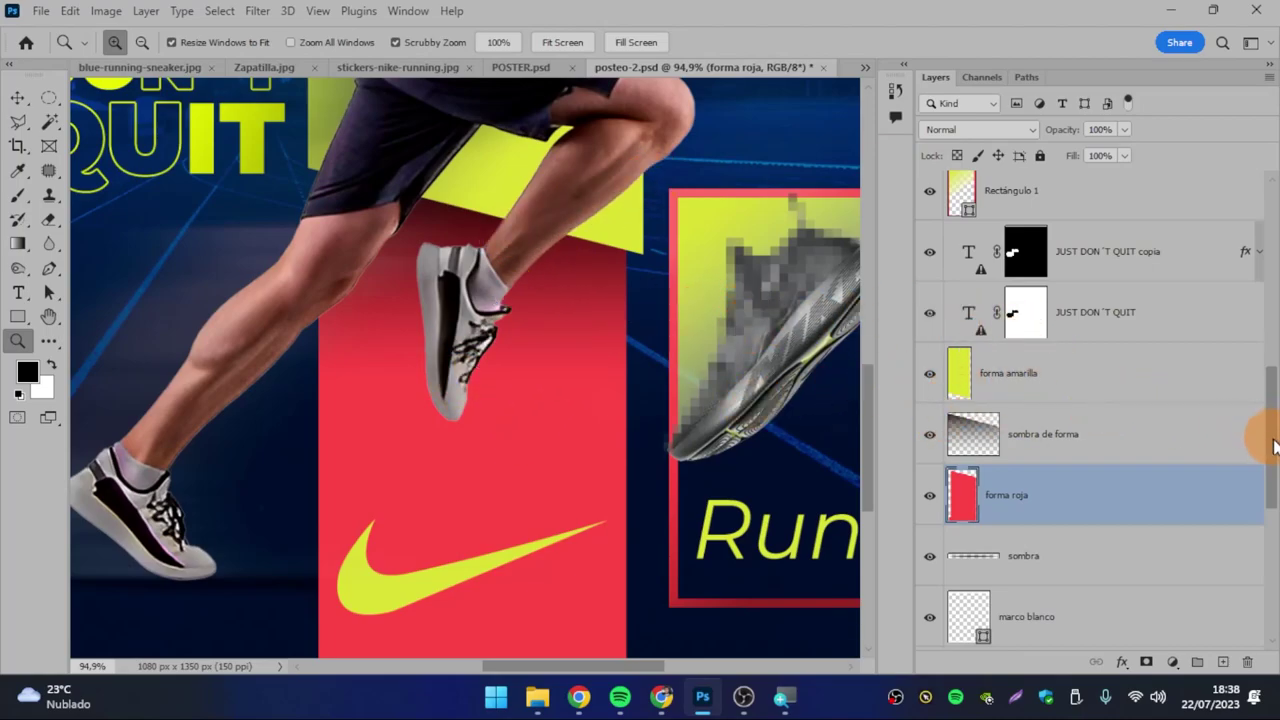
{"action": "left_click_drag", "start_coordinate": [1266, 434], "coordinate": [1266, 484]}
{"action": "left_click", "coordinate": [1116, 400]}
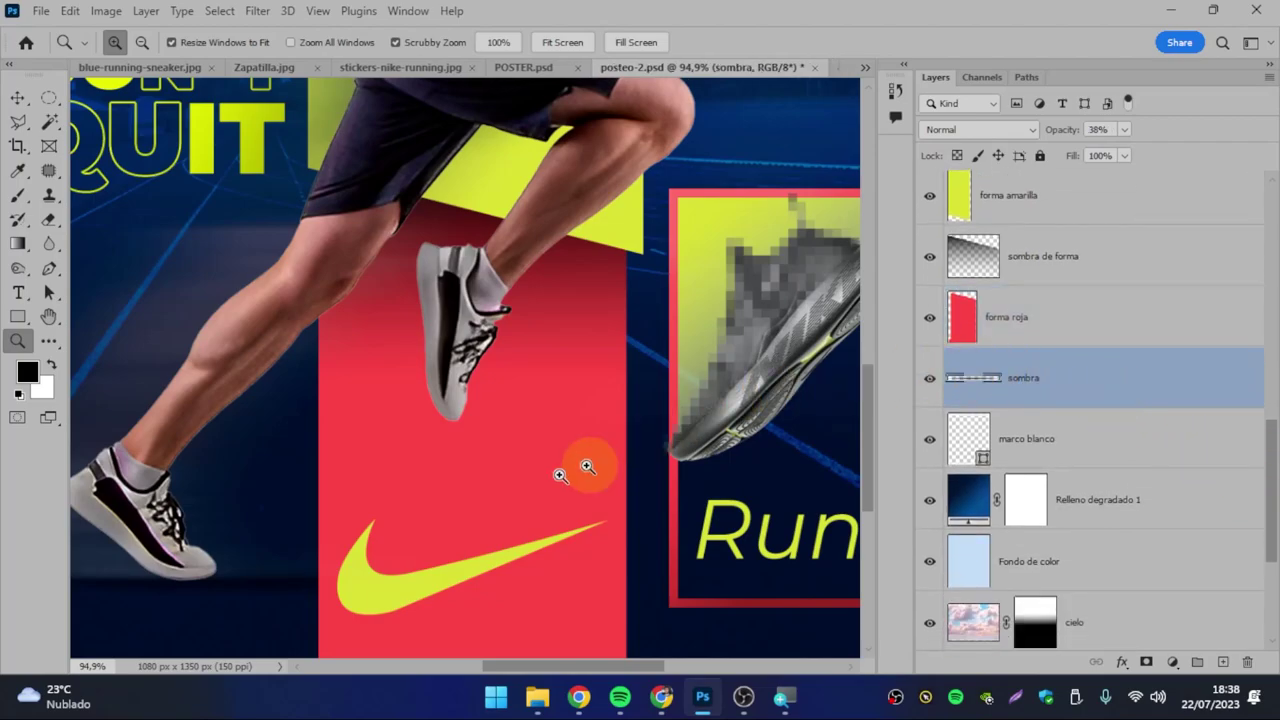
{"action": "left_click_drag", "start_coordinate": [334, 514], "coordinate": [521, 478]}
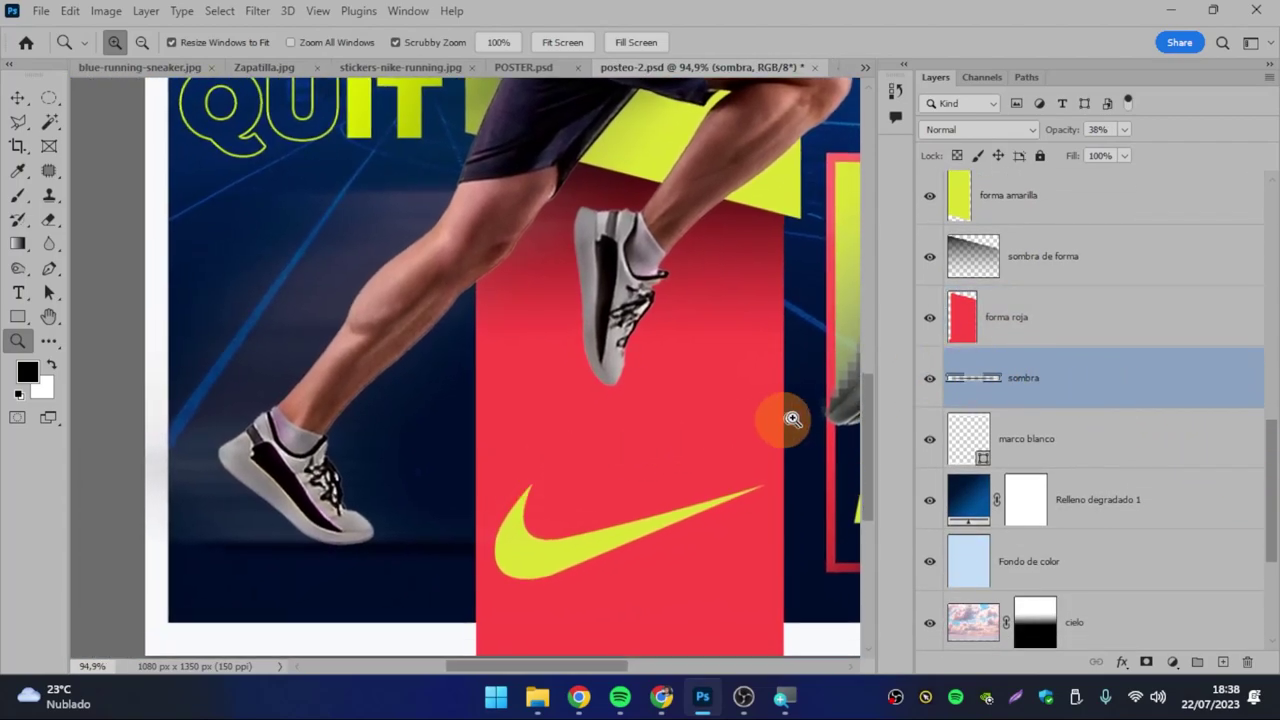
{"action": "left_click", "coordinate": [930, 378]}
{"action": "left_click", "coordinate": [932, 379]}
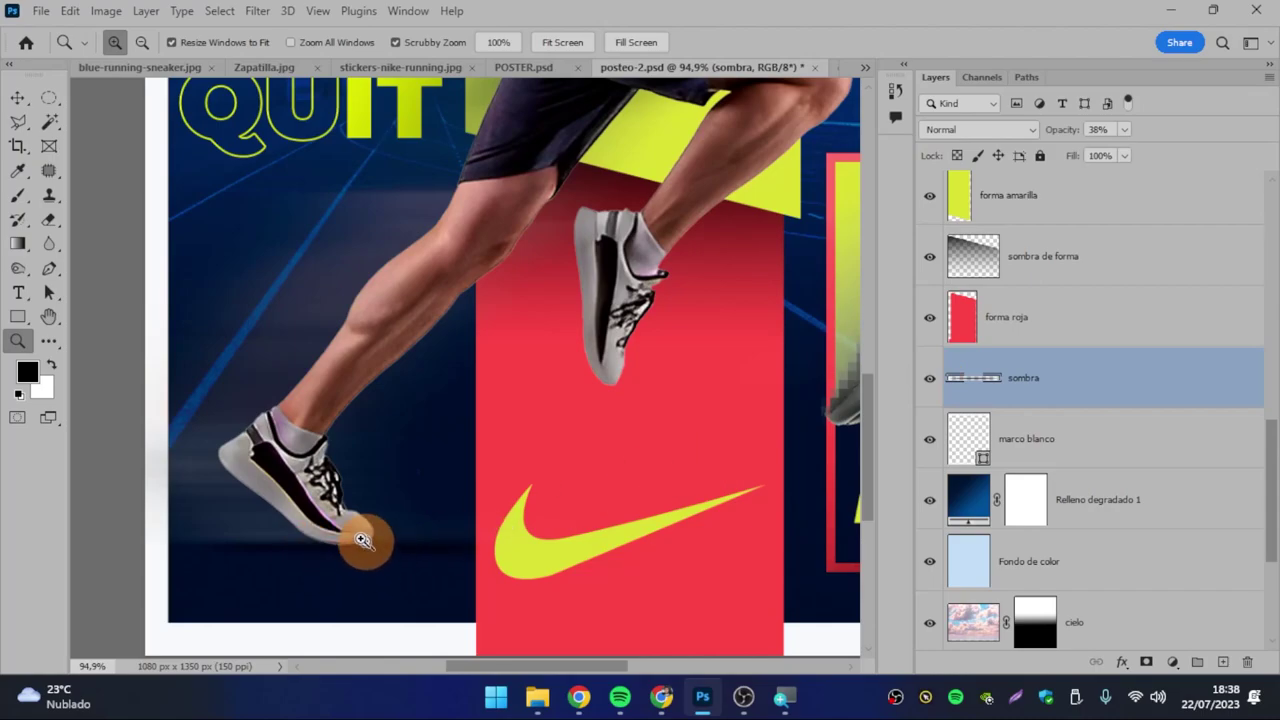
{"action": "left_click", "coordinate": [928, 378]}
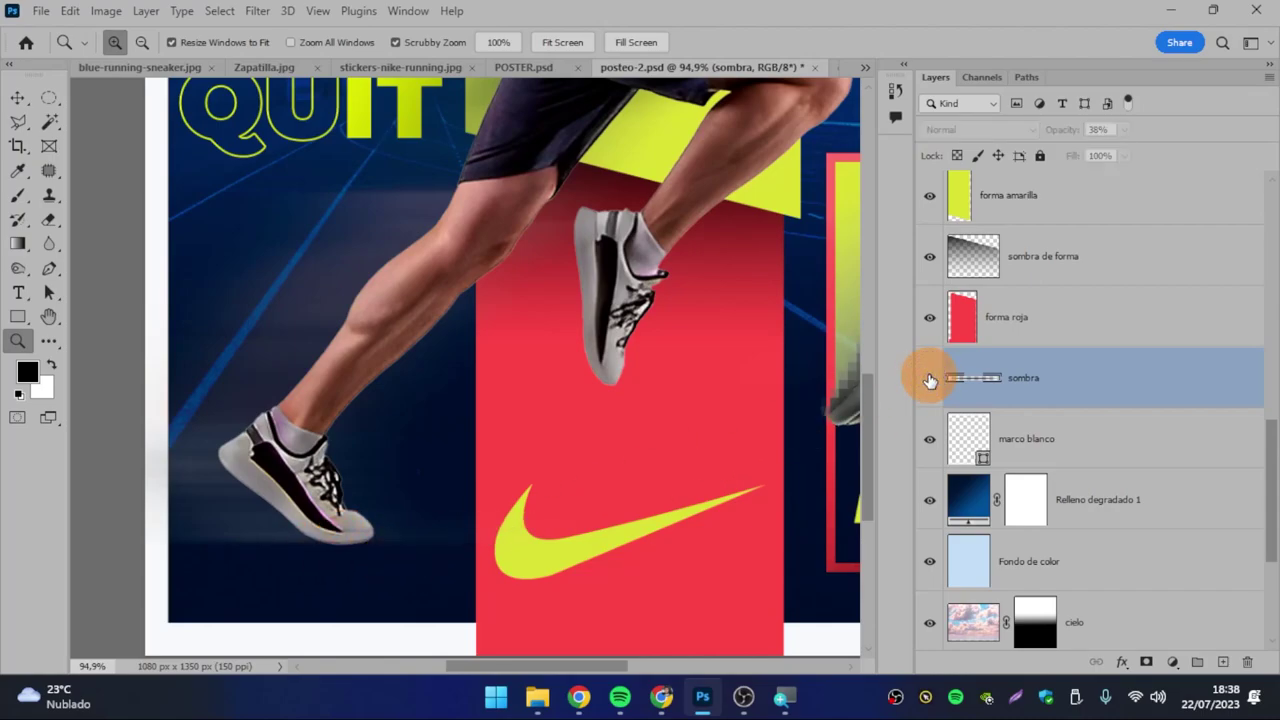
{"action": "left_click", "coordinate": [930, 440]}
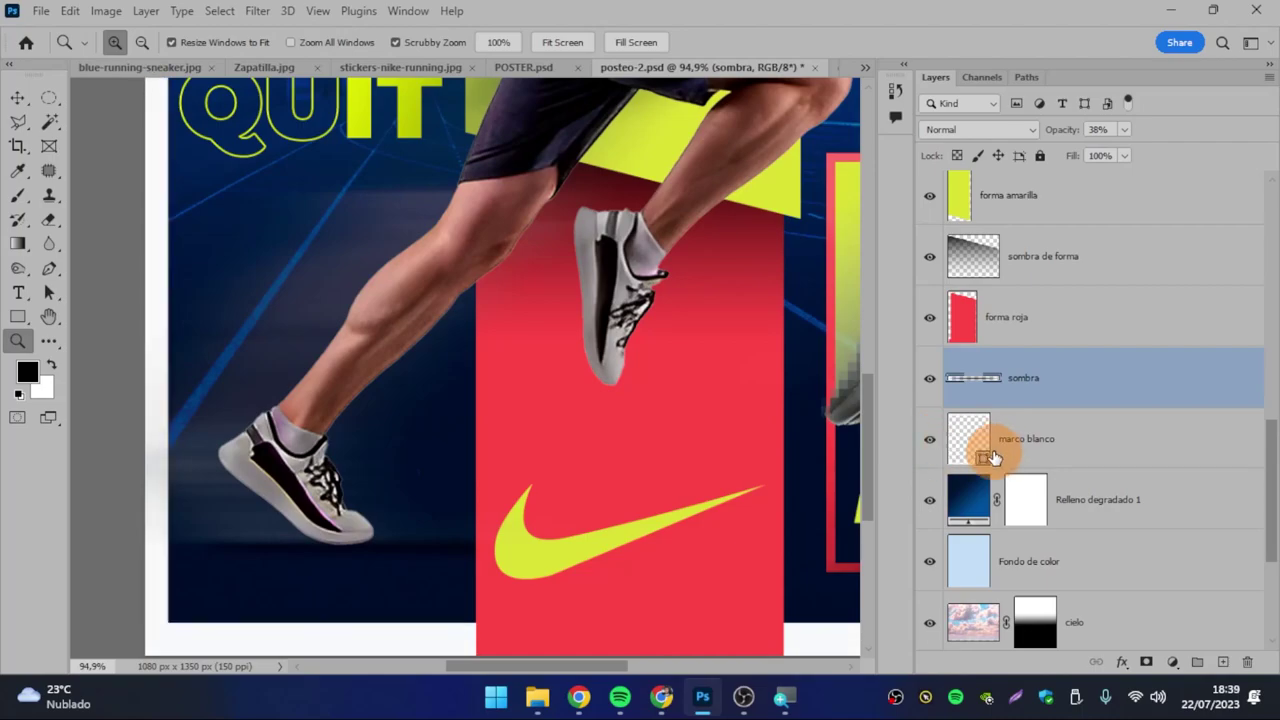
- Select the forma roja layer, then the Relleno degradado 1 gradient layer
{"action": "key", "text": "super+equal"}
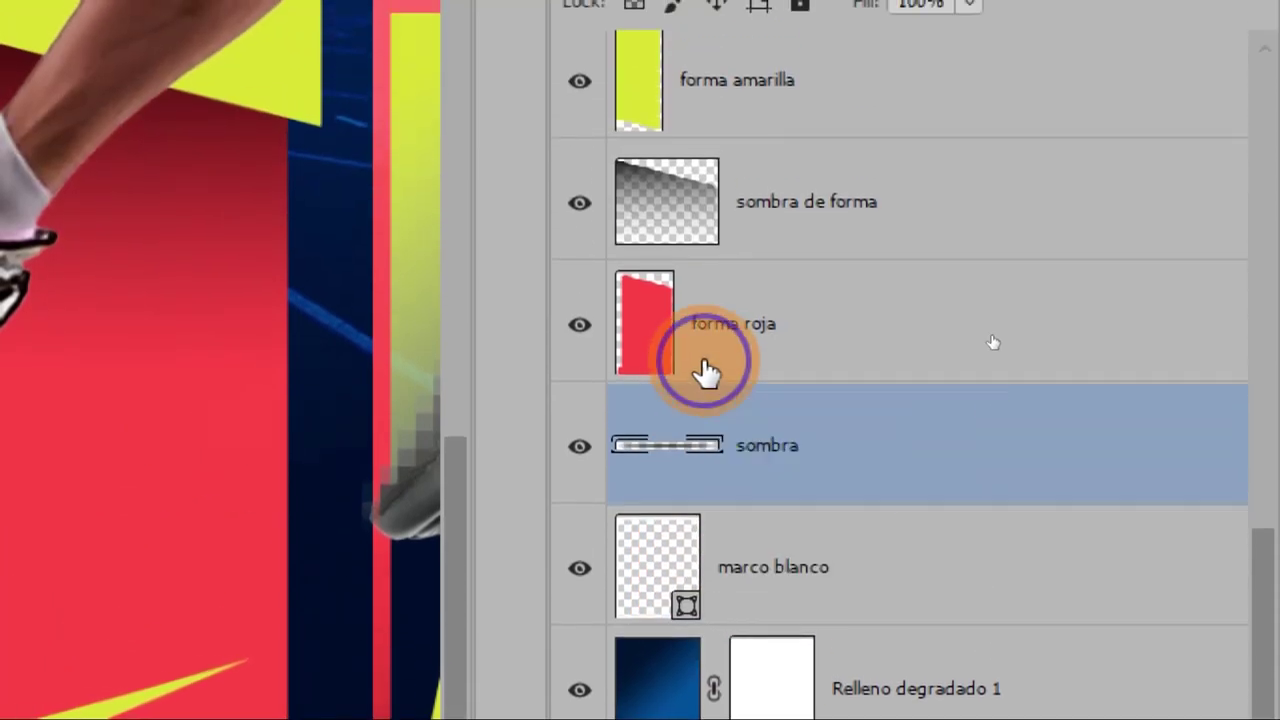
{"action": "left_click", "coordinate": [703, 370]}
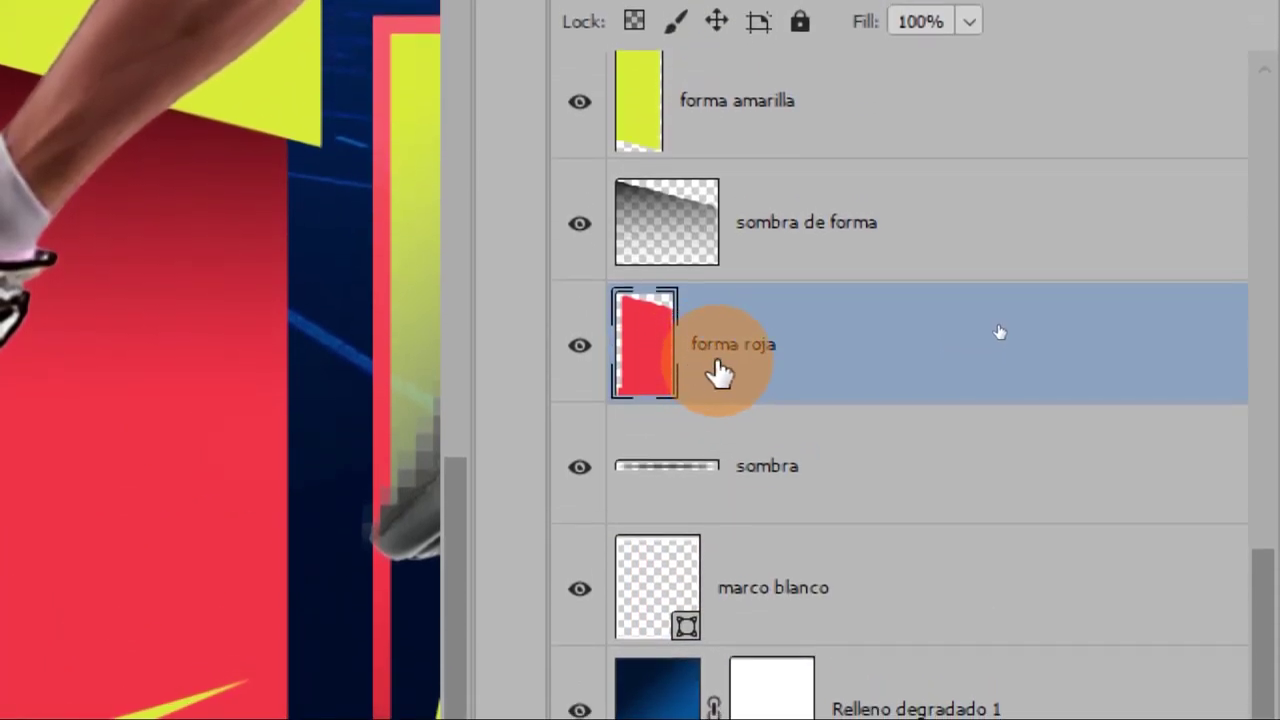
{"action": "key", "text": "super+minus"}
{"action": "scroll", "coordinate": [1055, 337], "scroll_direction": "down", "scroll_amount": 3}
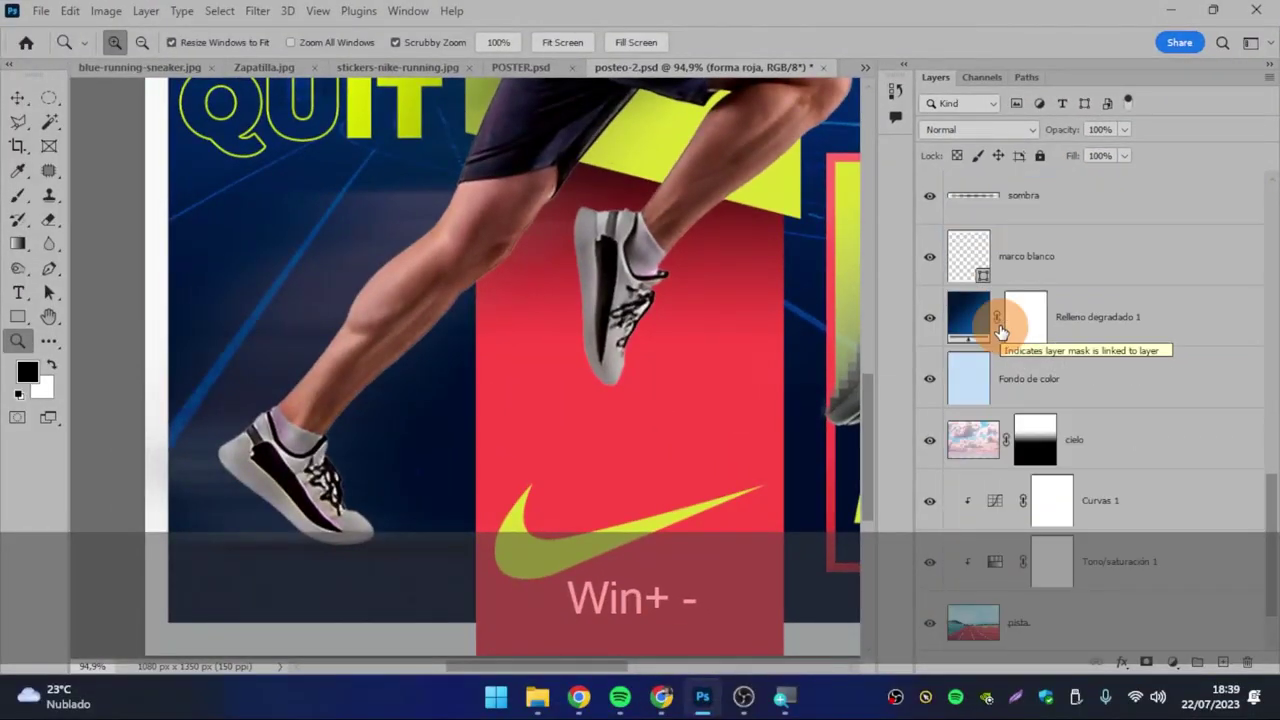
{"action": "left_click", "coordinate": [1072, 320]}
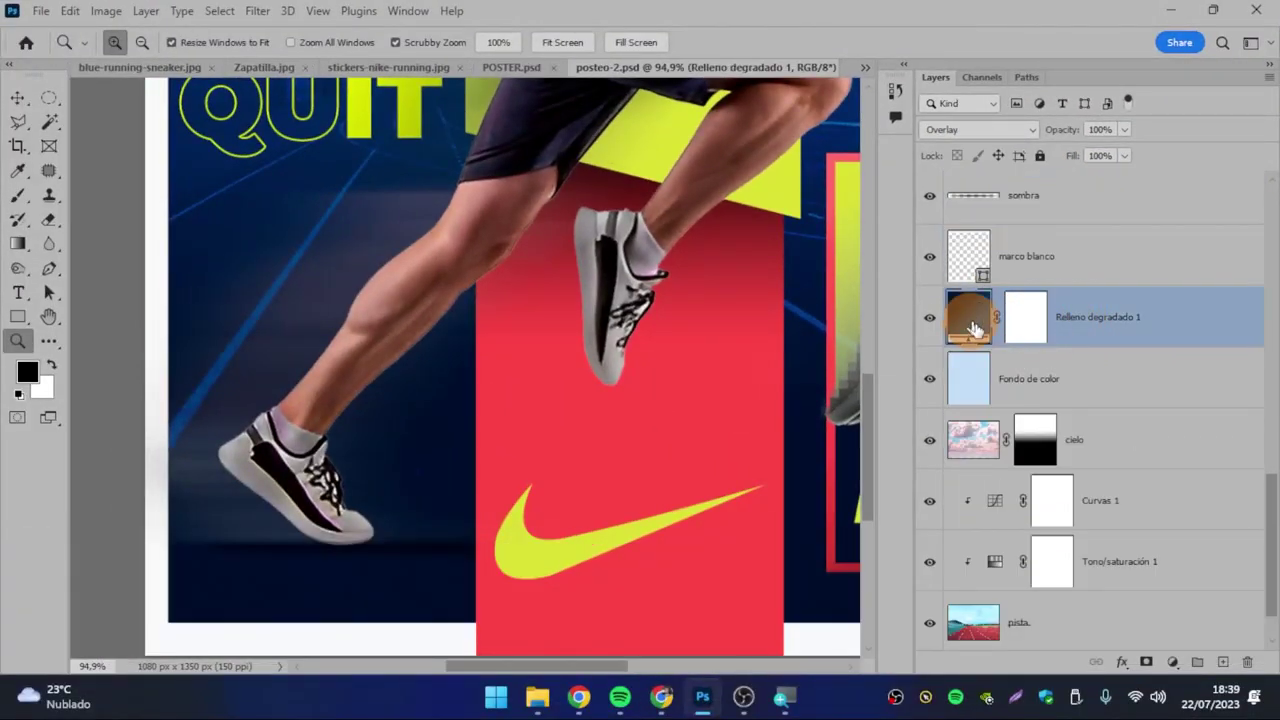
{"action": "double_click", "coordinate": [980, 312]}
- Open the Relleno degradado 1 gradient settings and close them without changes
{"action": "left_click", "coordinate": [1173, 662]}
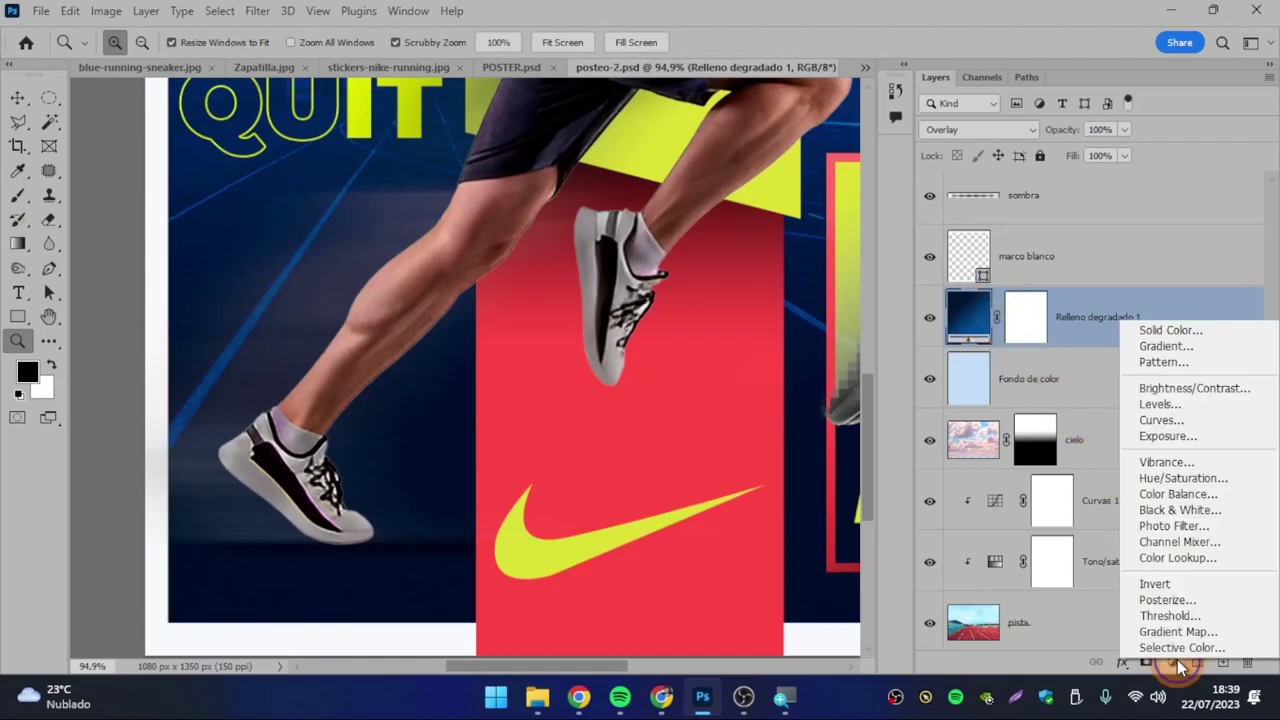
{"action": "left_click", "coordinate": [1201, 347]}
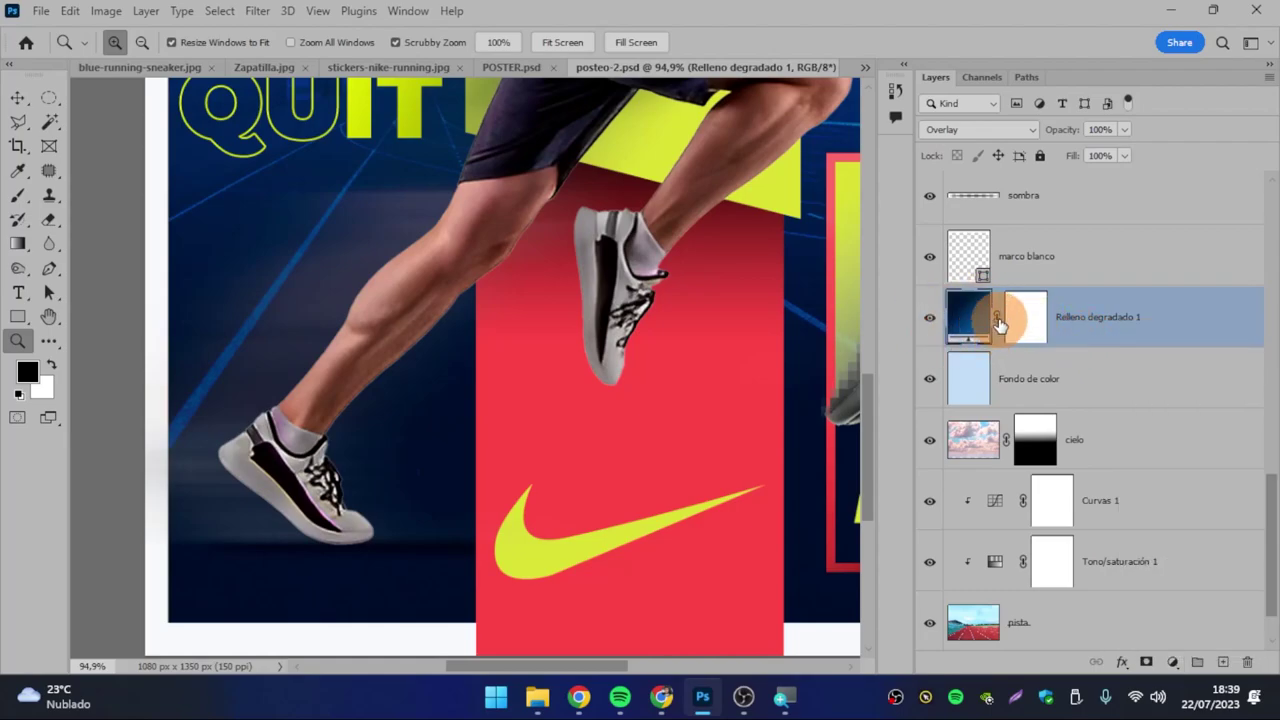
{"action": "left_click", "coordinate": [955, 315]}
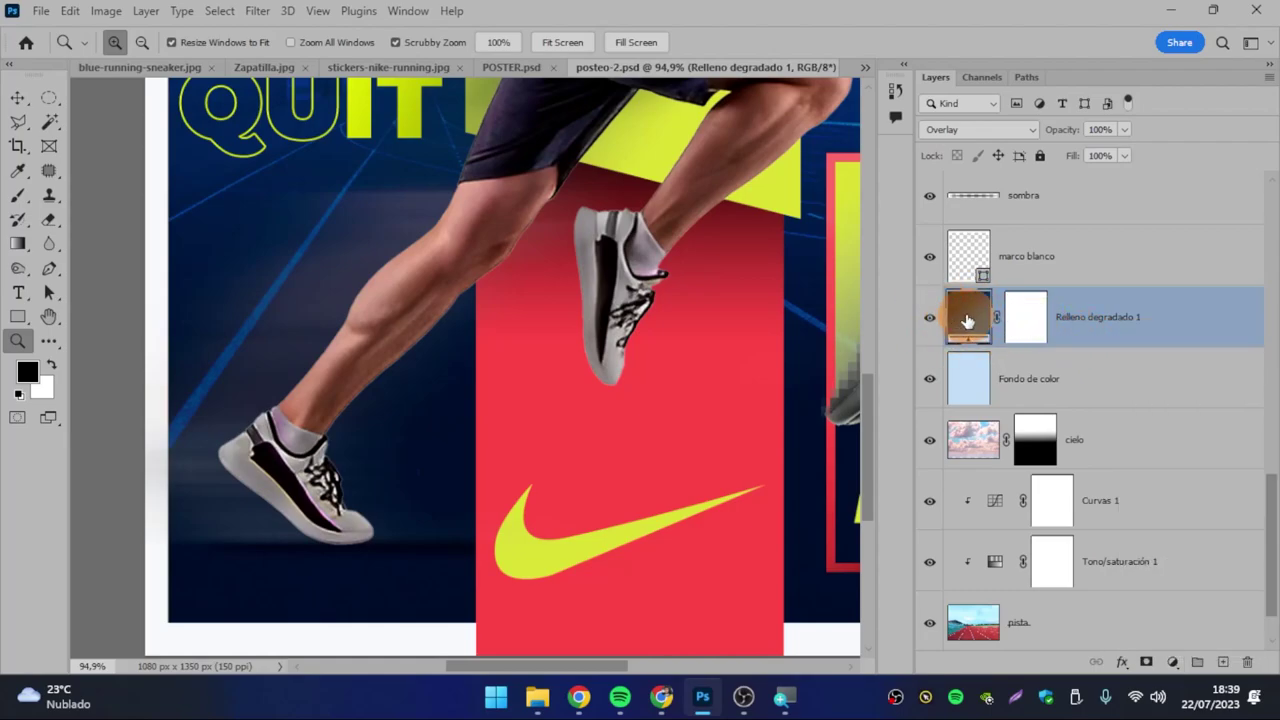
{"action": "double_click", "coordinate": [967, 320]}
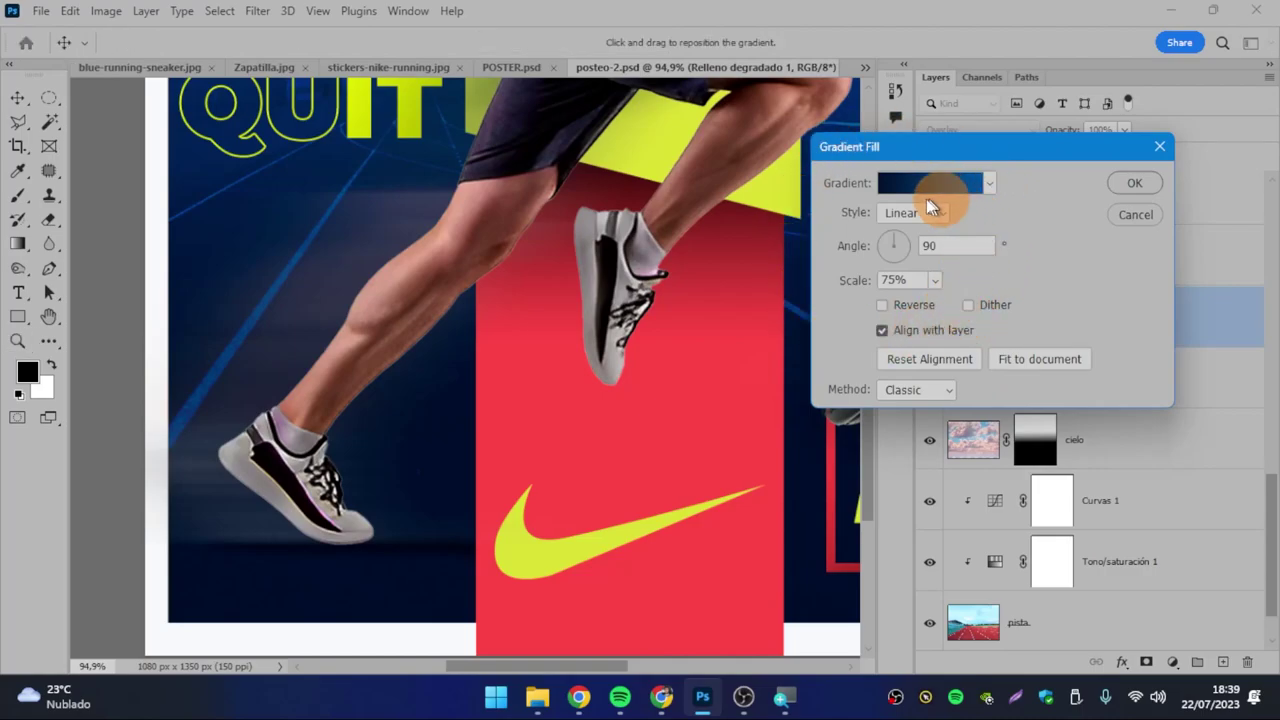
{"action": "left_click", "coordinate": [1145, 215]}
- Toggle the Fondo de color layer to compare, zooming the poster to about 51.6%
{"action": "key", "text": "z"}
{"action": "left_click_drag", "start_coordinate": [814, 377], "coordinate": [722, 398]}
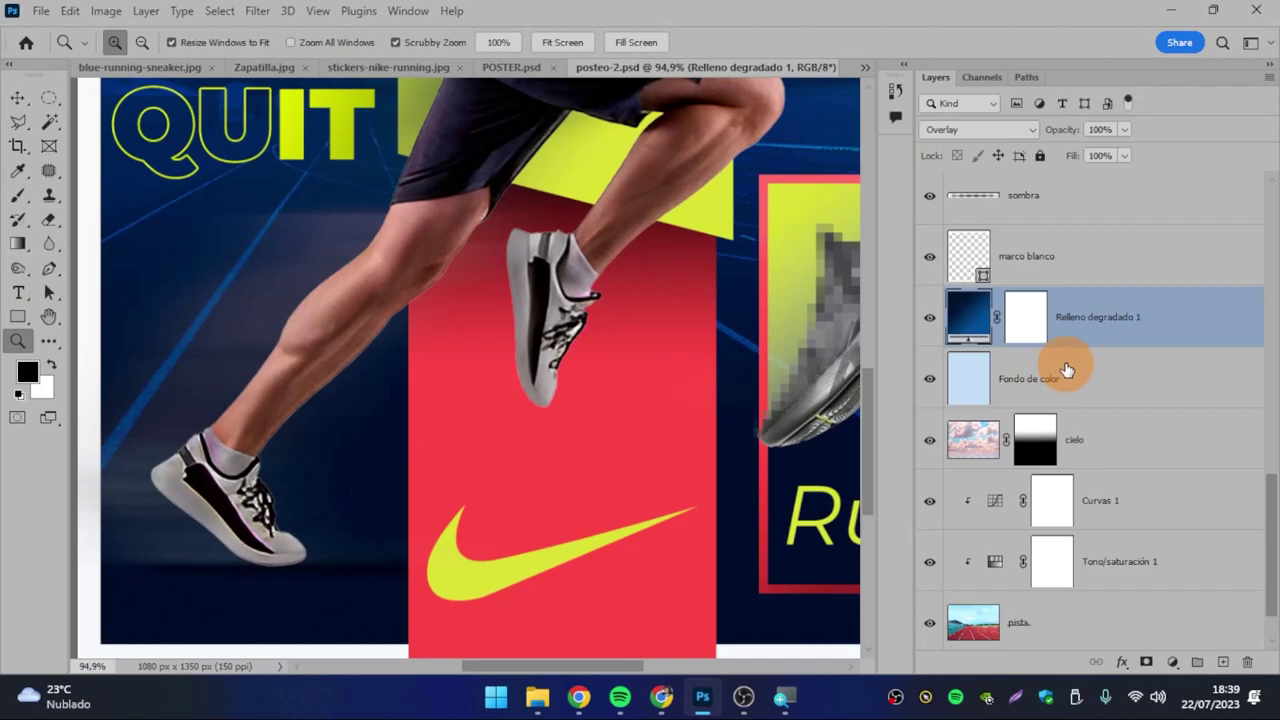
{"action": "left_click", "coordinate": [945, 383]}
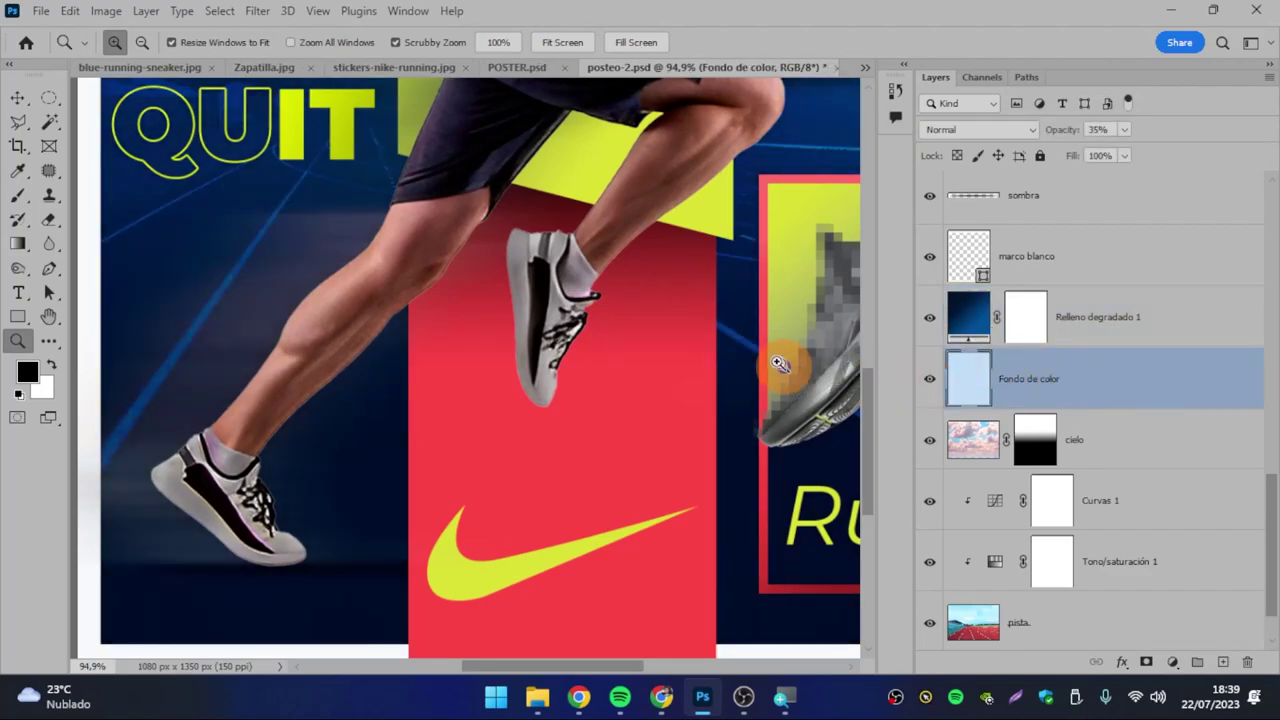
{"action": "left_click_drag", "start_coordinate": [771, 357], "coordinate": [660, 360]}
{"action": "left_click", "coordinate": [929, 380]}
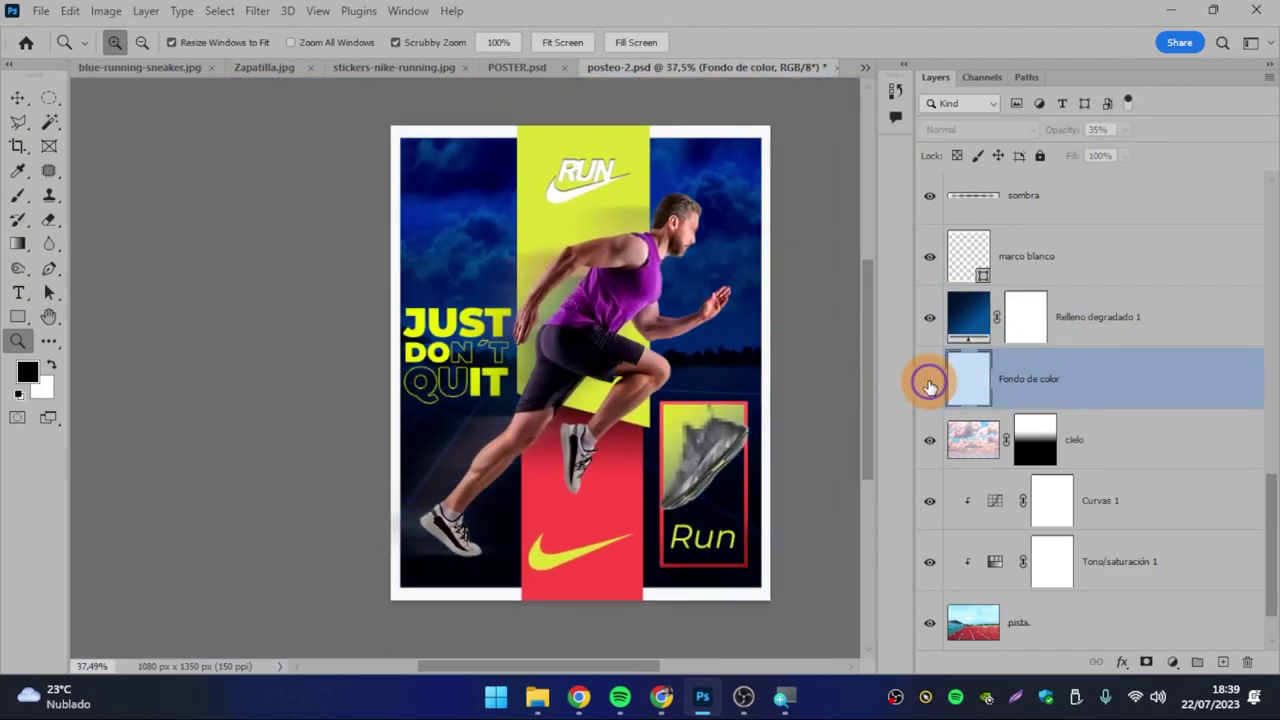
{"action": "left_click", "coordinate": [929, 383]}
{"action": "left_click", "coordinate": [929, 383]}
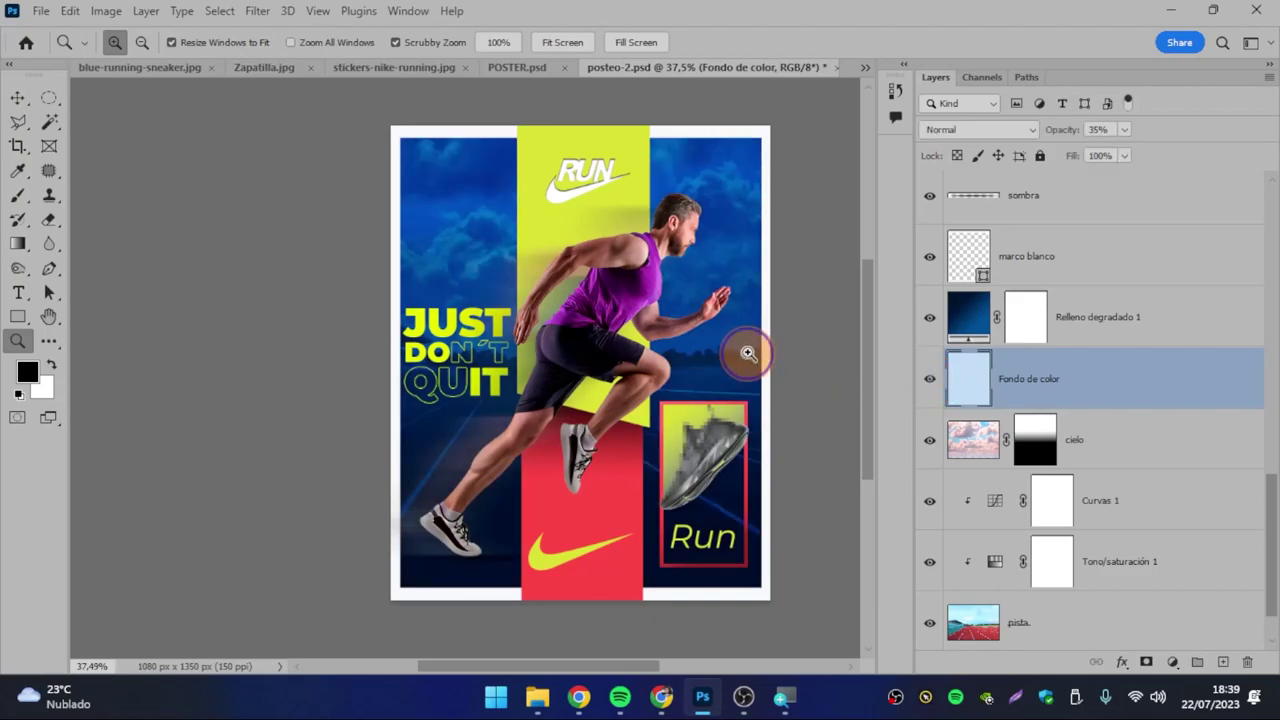
{"action": "left_click_drag", "start_coordinate": [746, 354], "coordinate": [787, 350]}
- Select the cielo sky layer, toggle its visibility and target its mask
{"action": "left_click", "coordinate": [955, 447]}
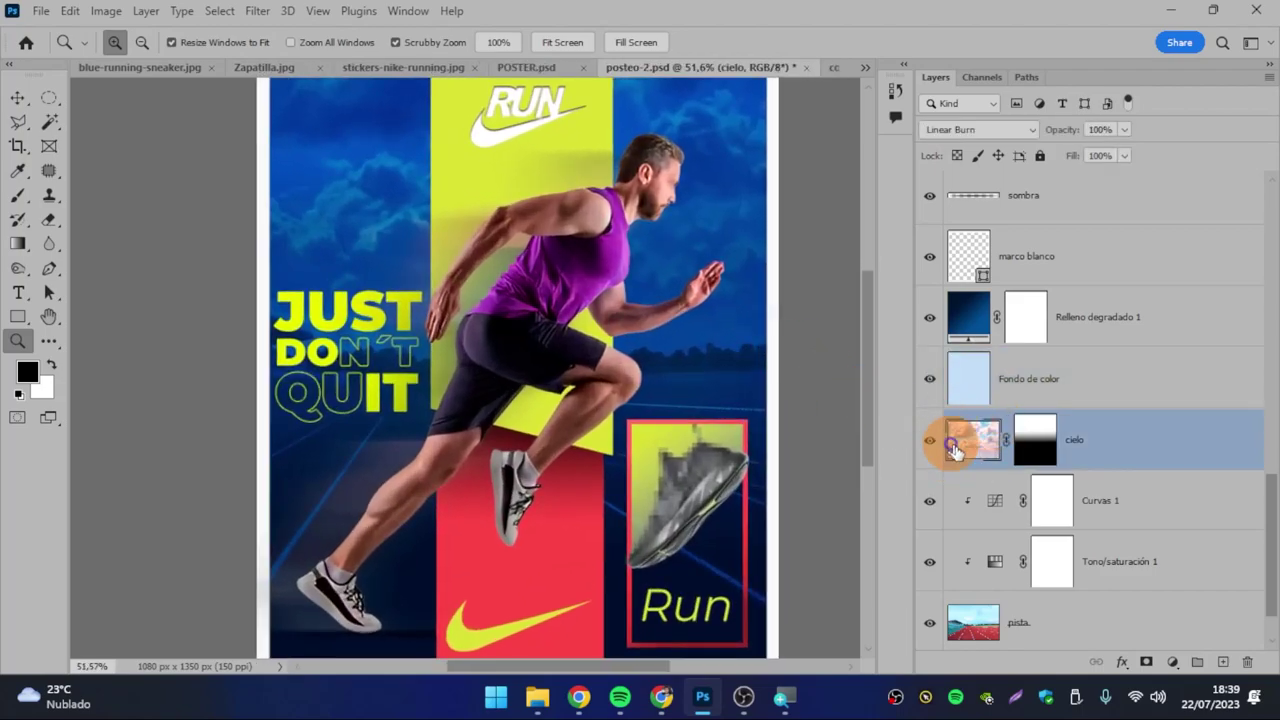
{"action": "left_click", "coordinate": [929, 440]}
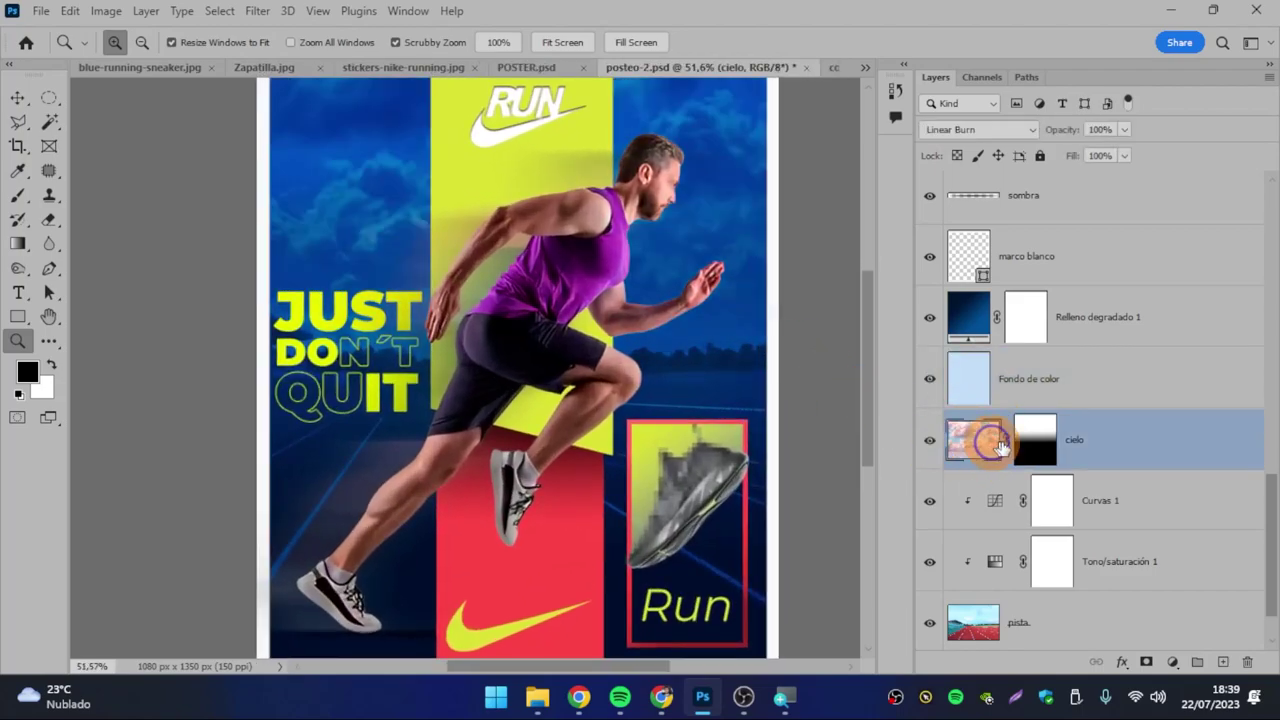
{"action": "left_click", "coordinate": [1037, 455]}
{"action": "left_click", "coordinate": [1044, 438]}
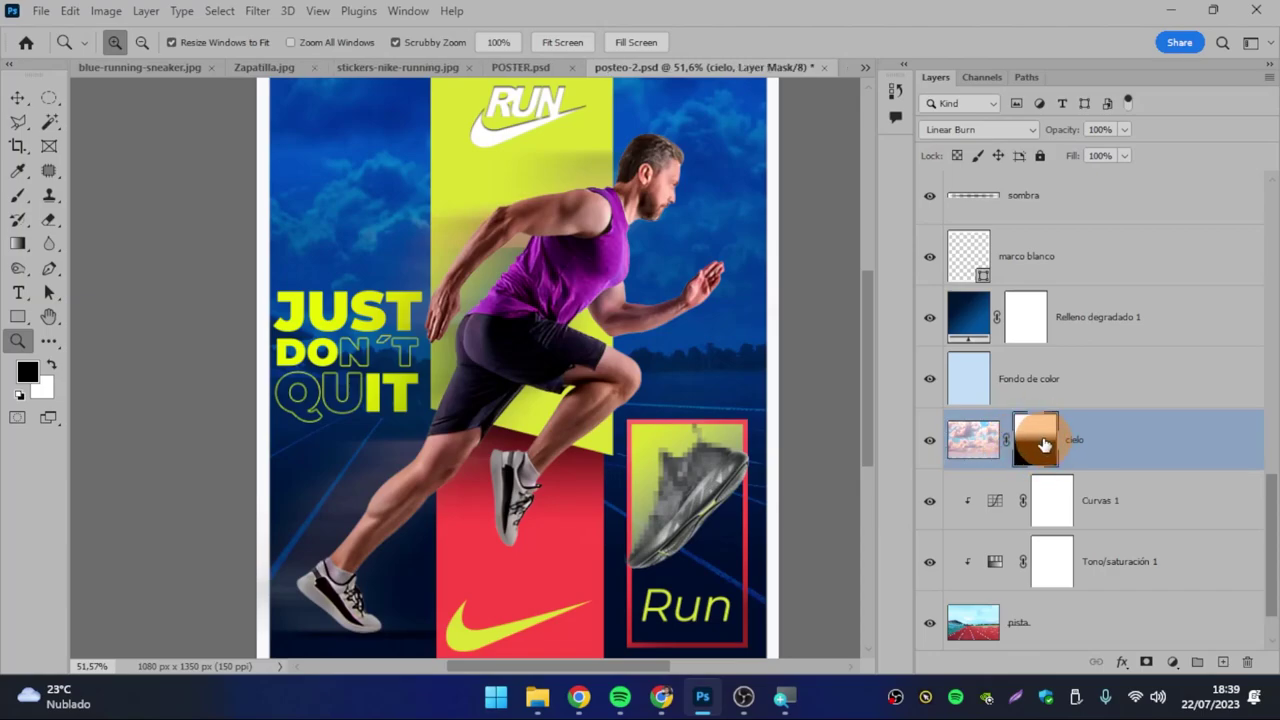
{"action": "left_click", "coordinate": [924, 448]}
{"action": "left_click", "coordinate": [924, 448]}
{"action": "scroll", "coordinate": [980, 455], "scroll_direction": "down", "scroll_amount": 1}
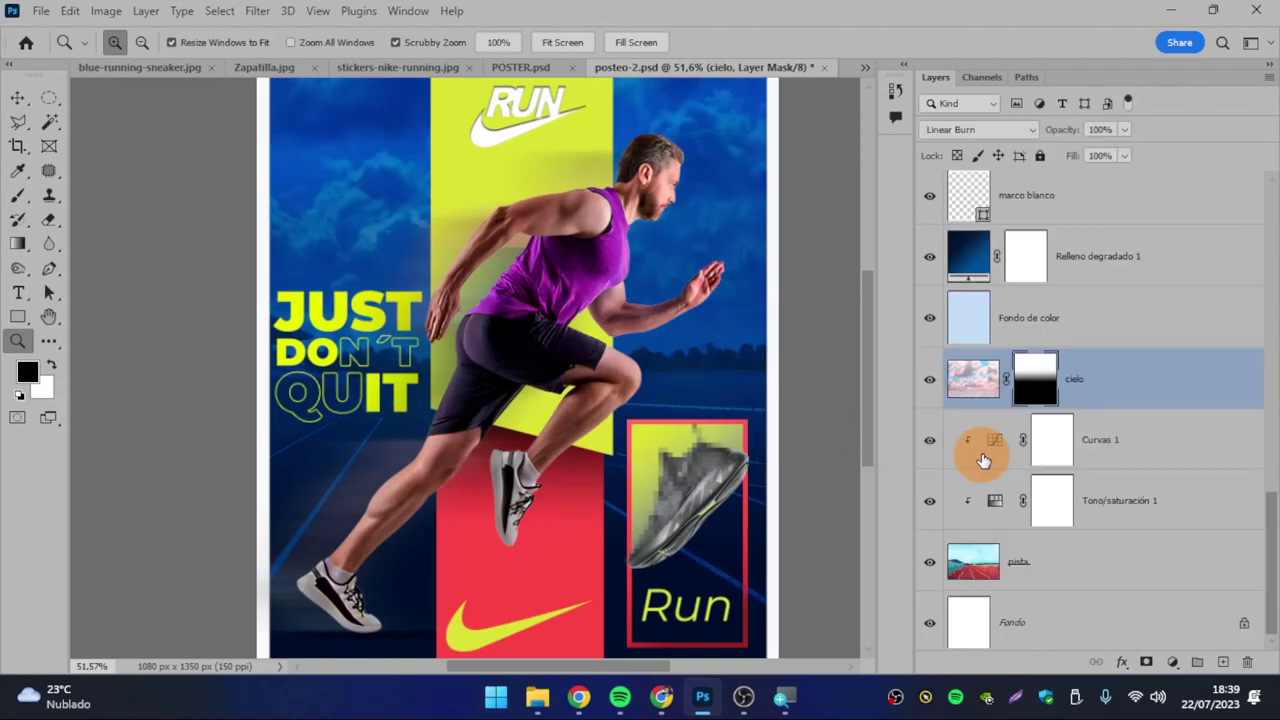
- Select the pista track layer and toggle its visibility to compare
{"action": "left_click", "coordinate": [1030, 563]}
{"action": "left_click", "coordinate": [929, 559]}
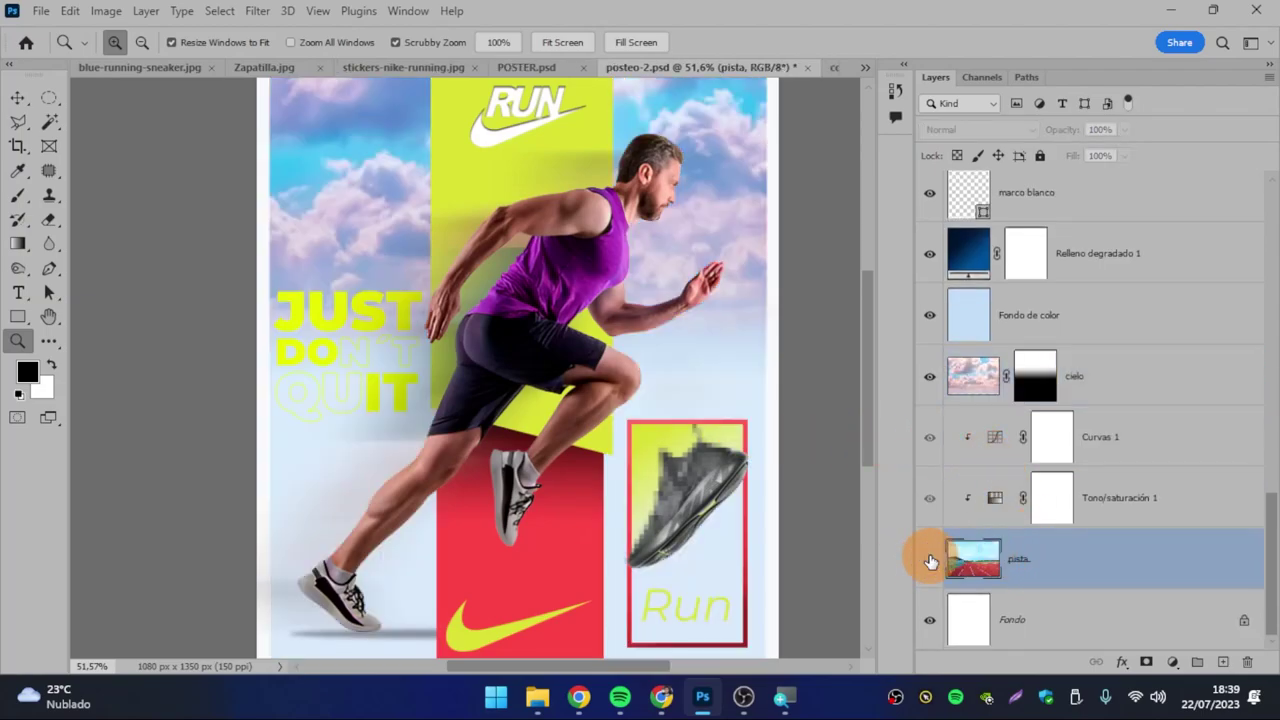
{"action": "left_click", "coordinate": [930, 559]}
{"action": "left_click", "coordinate": [930, 559]}
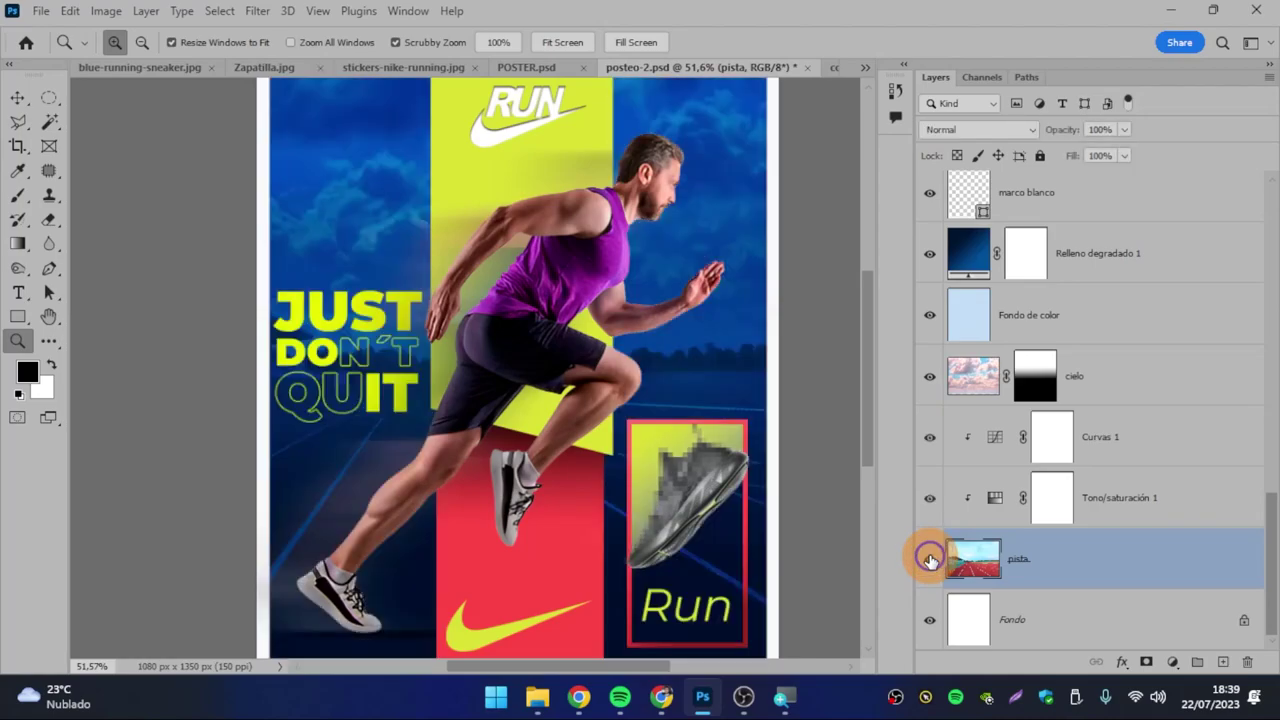
- Hide the Curvas 1 and Tono/saturación 1 adjustments, inspect them, then turn both back on
{"action": "left_click", "coordinate": [929, 446]}
{"action": "left_click", "coordinate": [929, 497]}
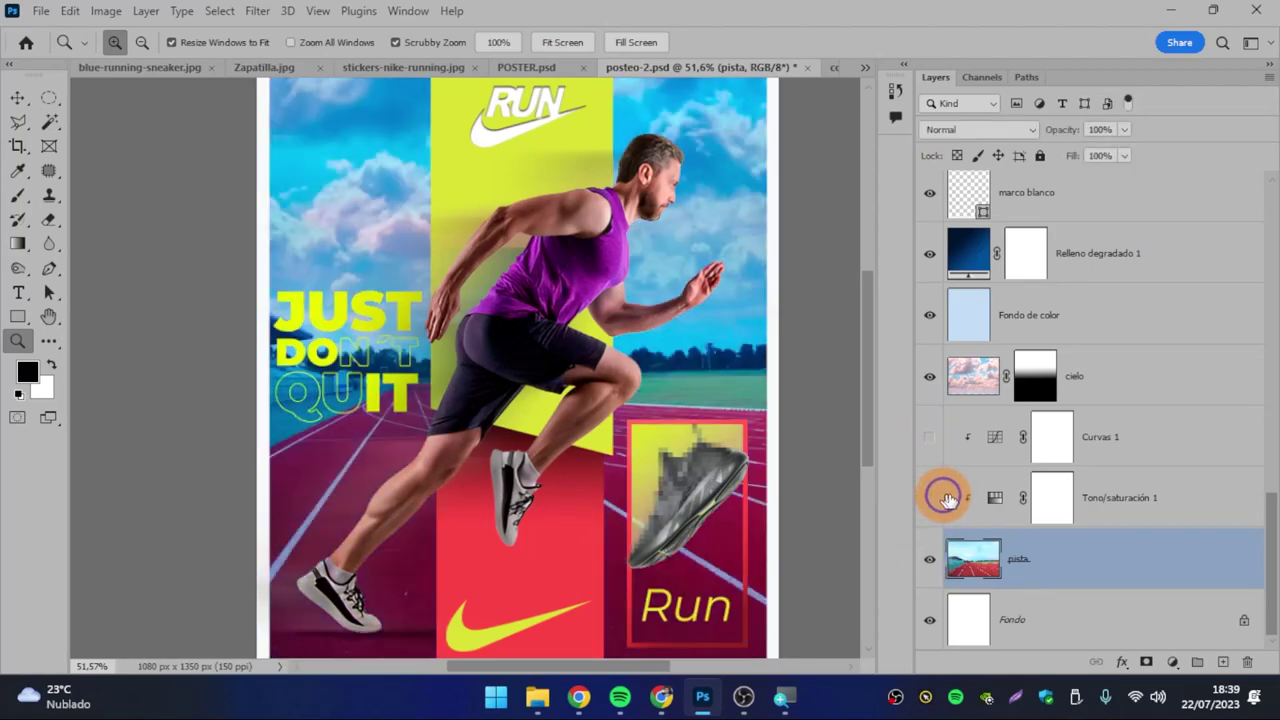
{"action": "left_click", "coordinate": [1137, 497]}
{"action": "left_click", "coordinate": [1137, 446]}
{"action": "left_click", "coordinate": [1134, 486]}
{"action": "left_click", "coordinate": [1134, 443]}
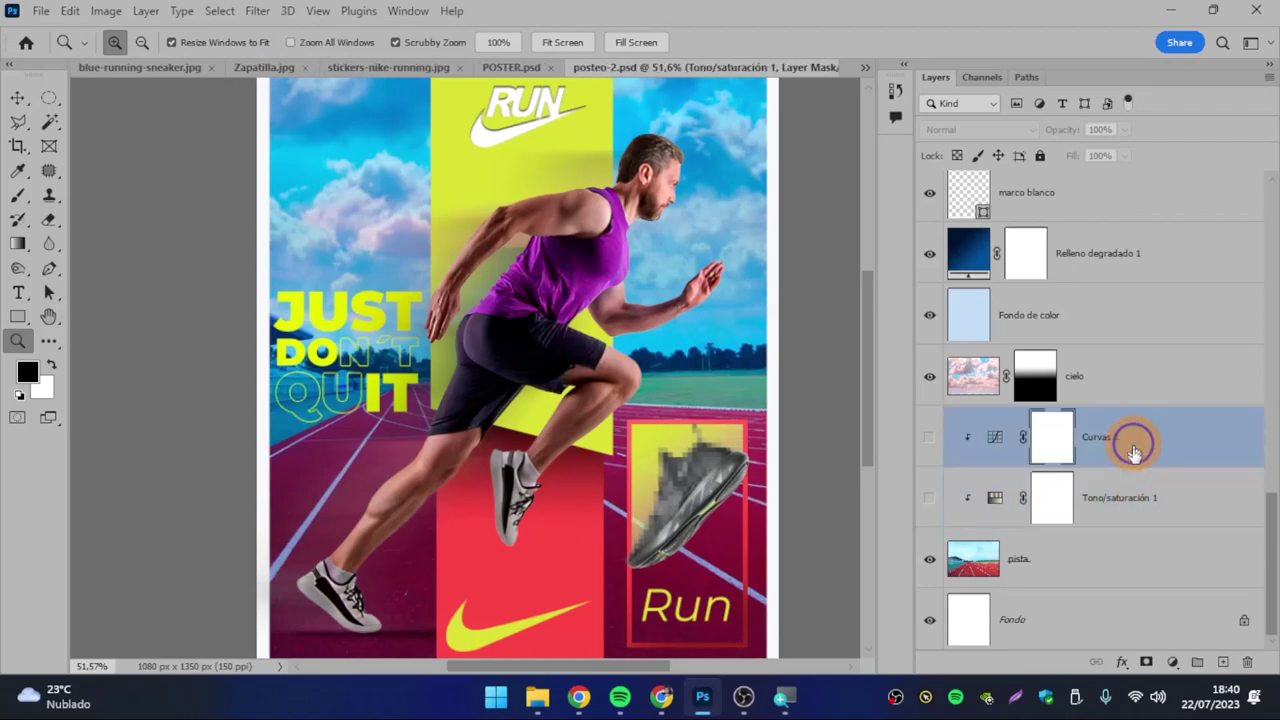
{"action": "left_click", "coordinate": [1134, 491]}
{"action": "left_click", "coordinate": [1045, 578]}
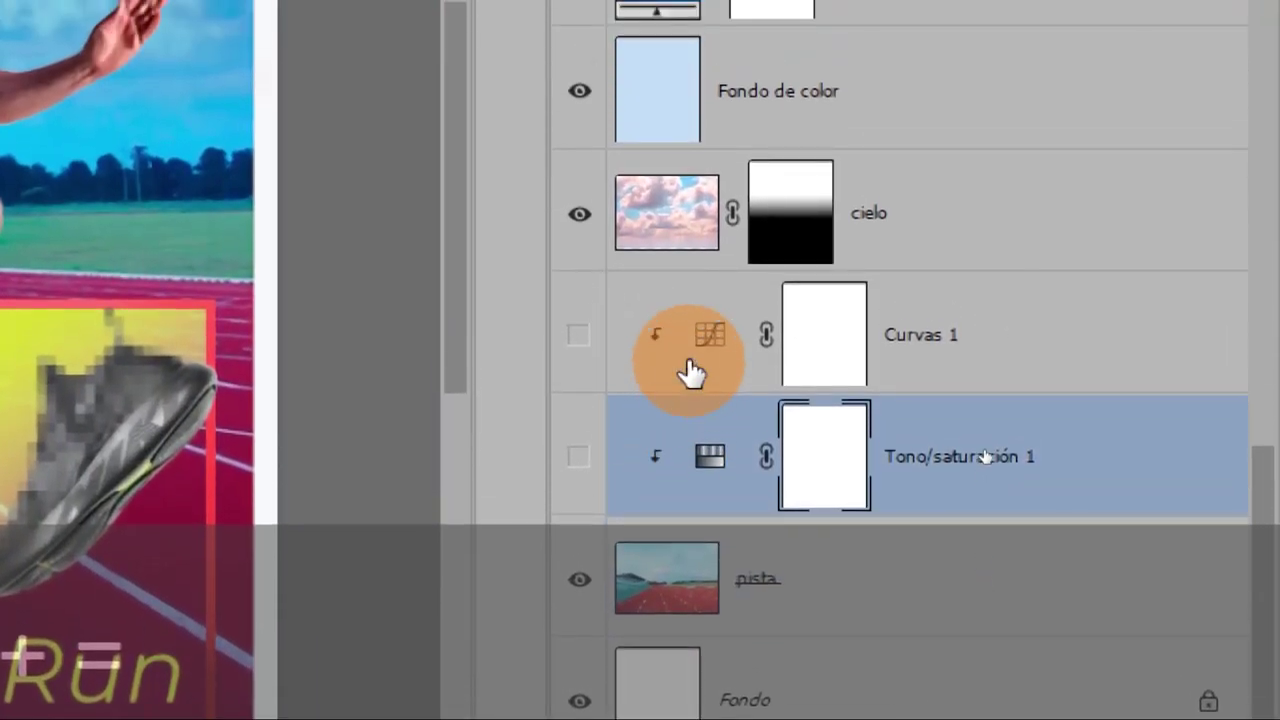
{"action": "left_click", "coordinate": [695, 364]}
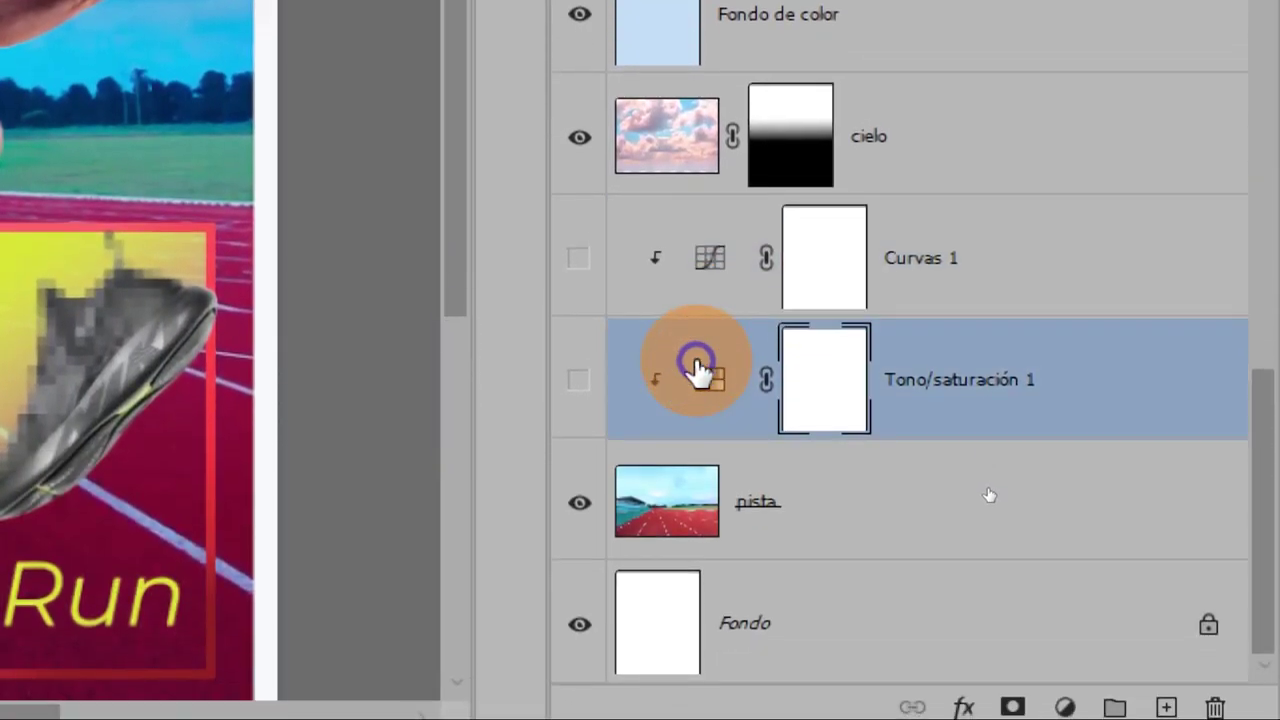
{"action": "left_click", "coordinate": [578, 379]}
{"action": "left_click", "coordinate": [578, 258]}
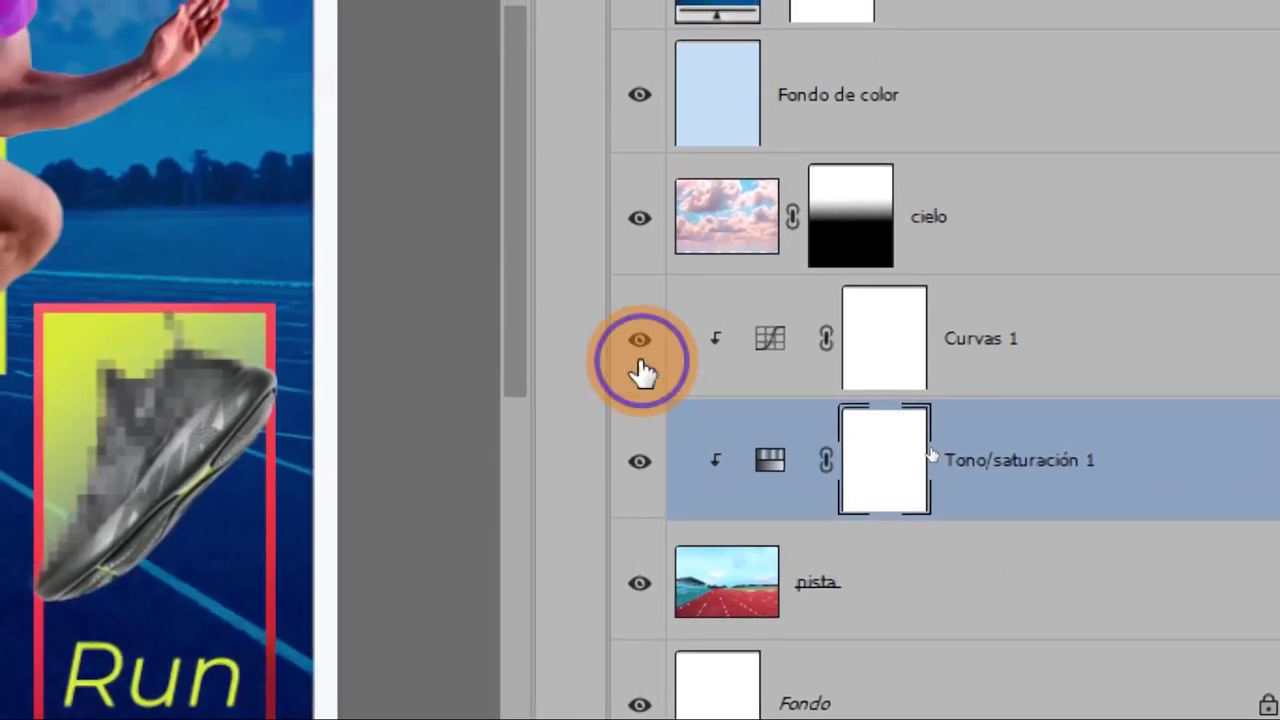
{"action": "left_click", "coordinate": [789, 420]}
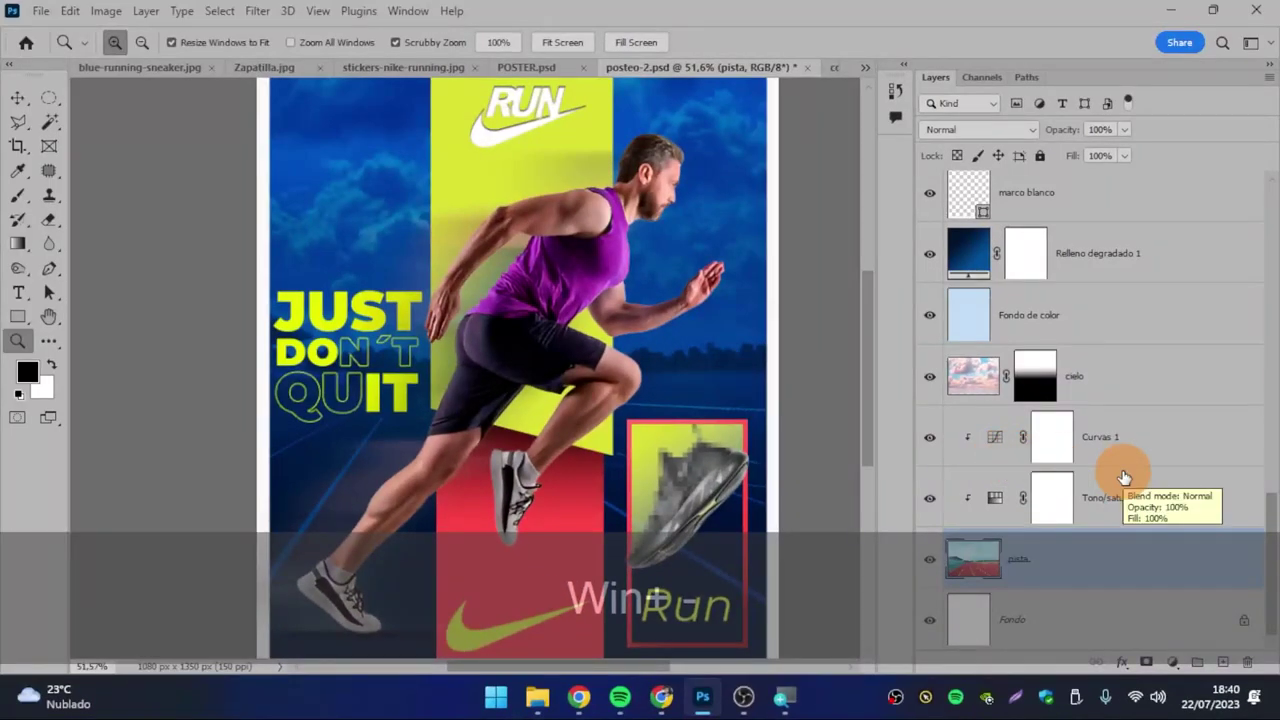
- Zoom out to fit the poster and select the zapa shoe layer
{"action": "left_click_drag", "start_coordinate": [1272, 566], "coordinate": [1242, 217]}
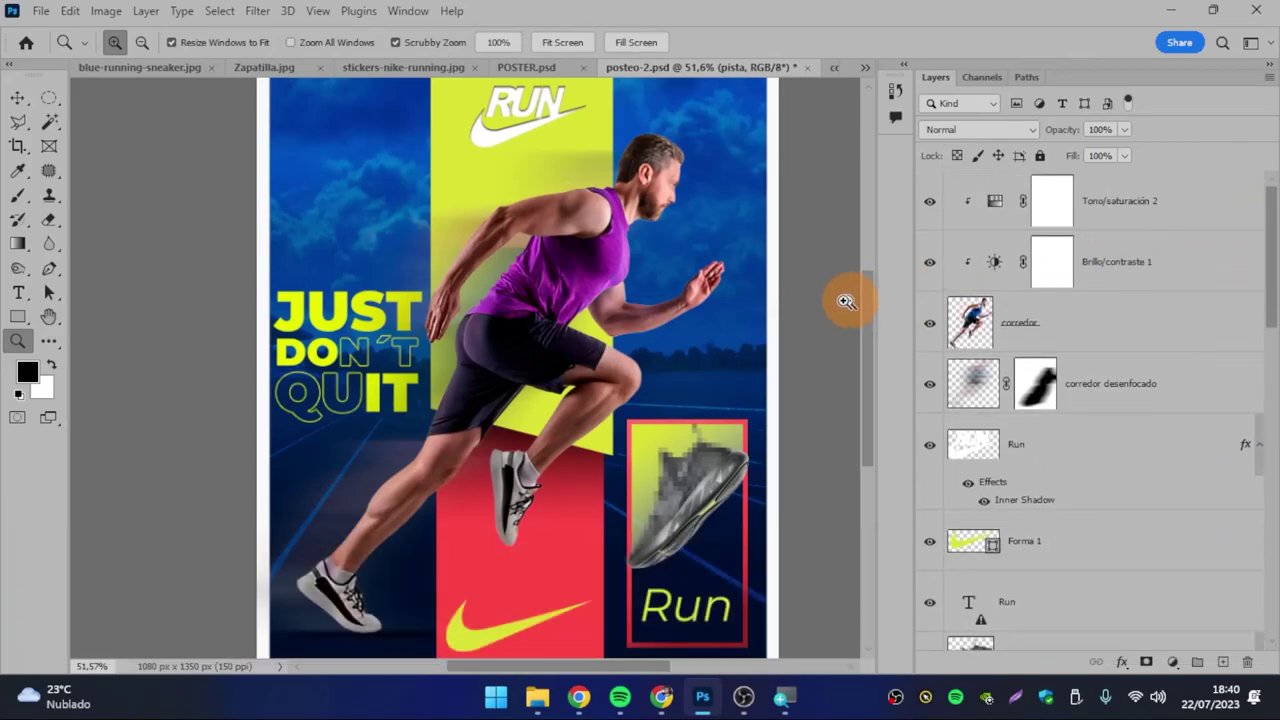
{"action": "left_click_drag", "start_coordinate": [771, 294], "coordinate": [687, 280]}
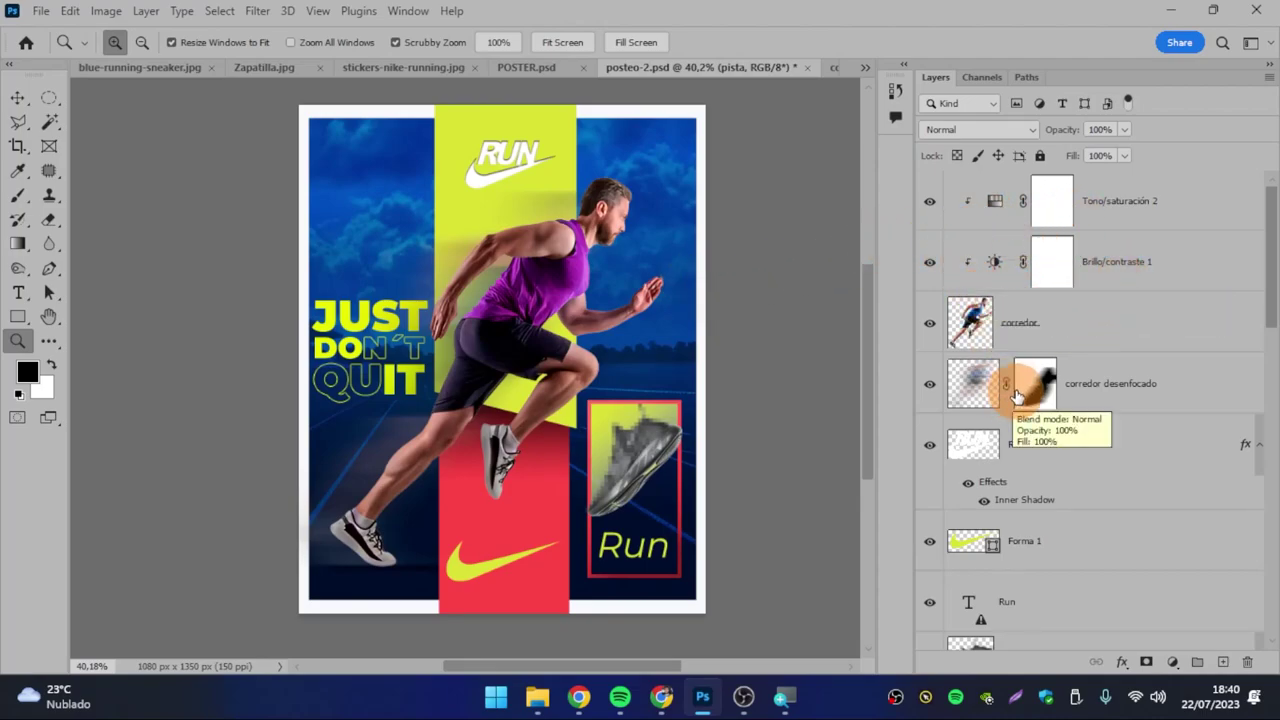
{"action": "left_click_drag", "start_coordinate": [1271, 268], "coordinate": [1271, 322]}
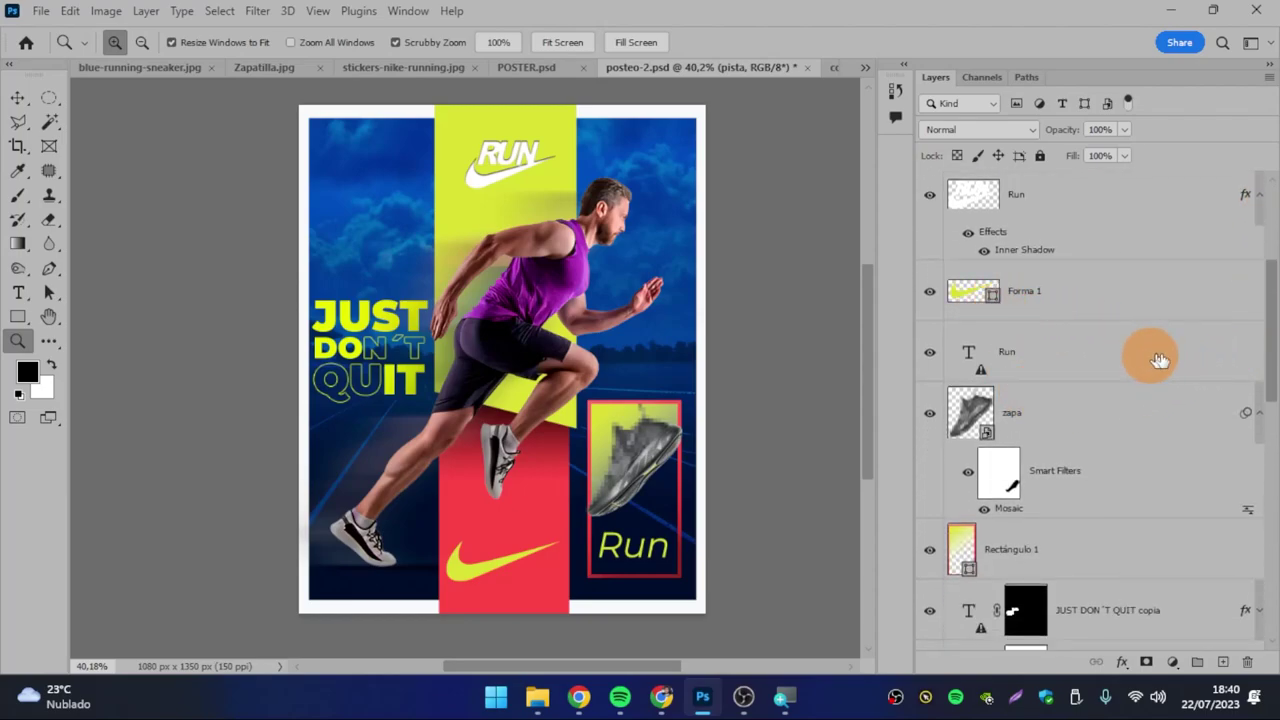
{"action": "left_click_drag", "start_coordinate": [1271, 371], "coordinate": [1266, 454]}
{"action": "left_click", "coordinate": [1014, 322]}
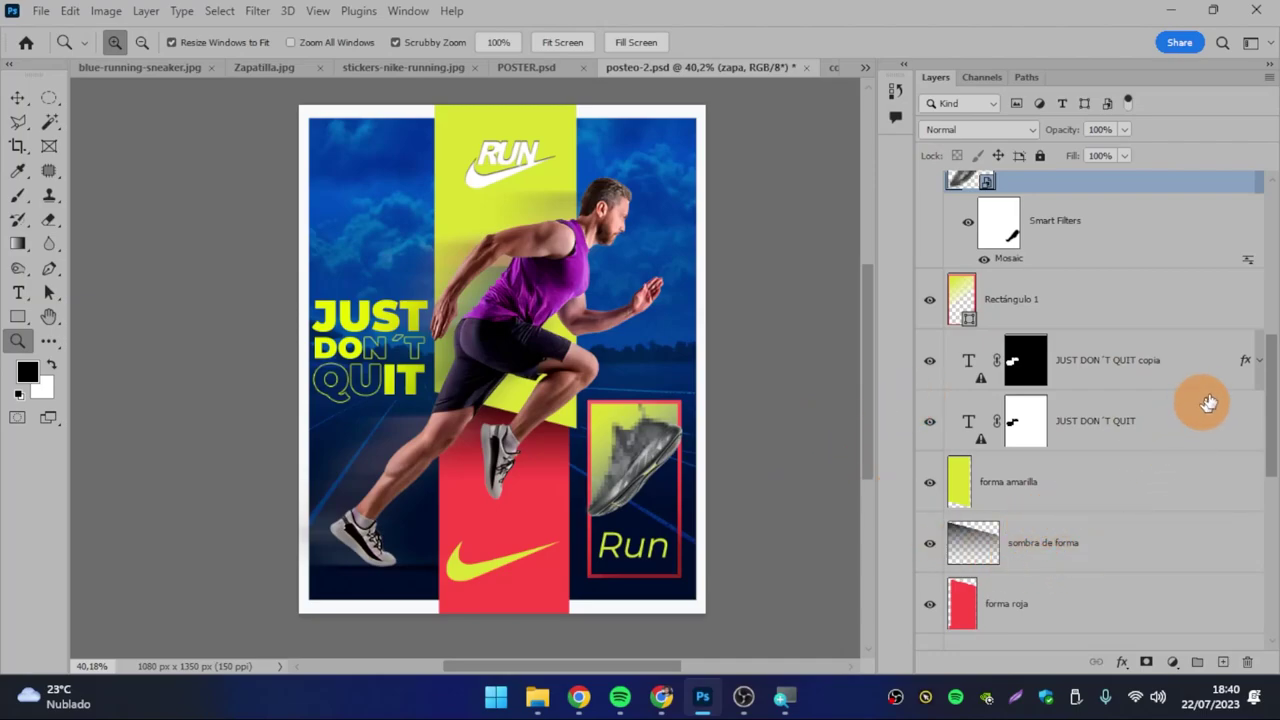
{"action": "mouse_move", "coordinate": [1270, 418]}
{"action": "left_mouse_down"}
{"action": "mouse_move", "coordinate": [1271, 611]}
{"action": "mouse_move", "coordinate": [1254, 218]}
{"action": "left_mouse_up"}
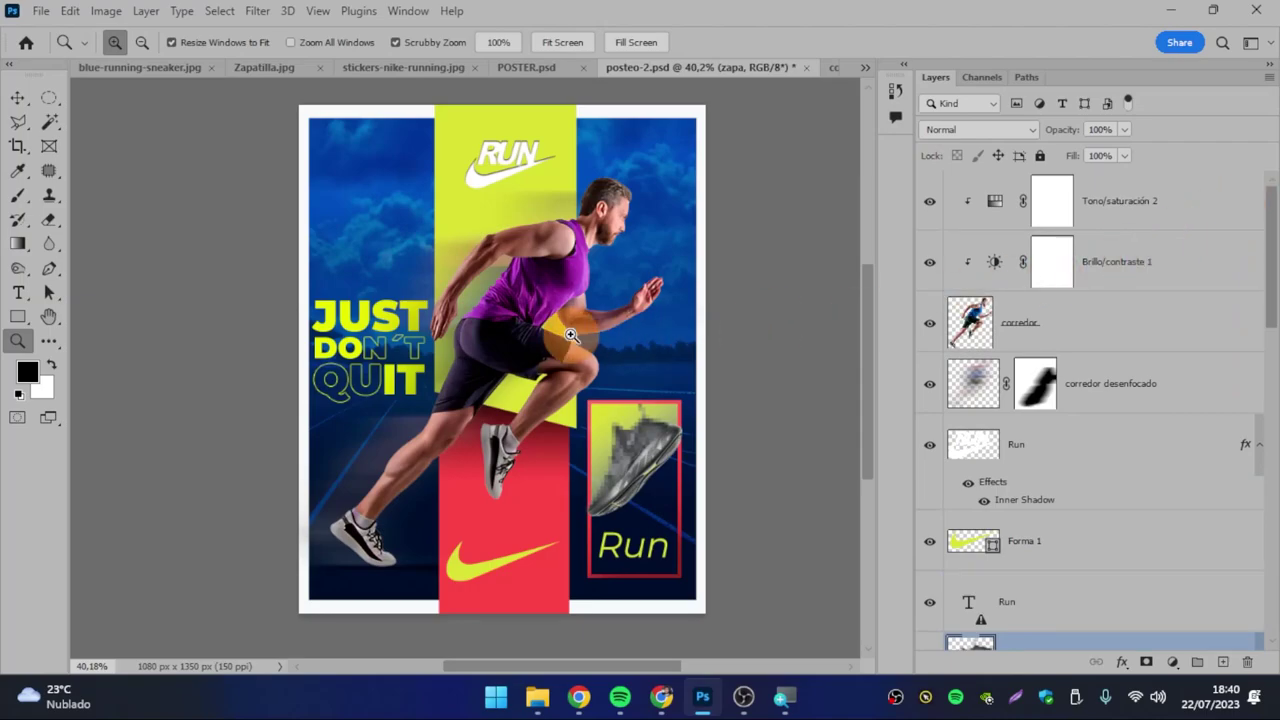
{"action": "left_click_drag", "start_coordinate": [714, 299], "coordinate": [713, 307]}
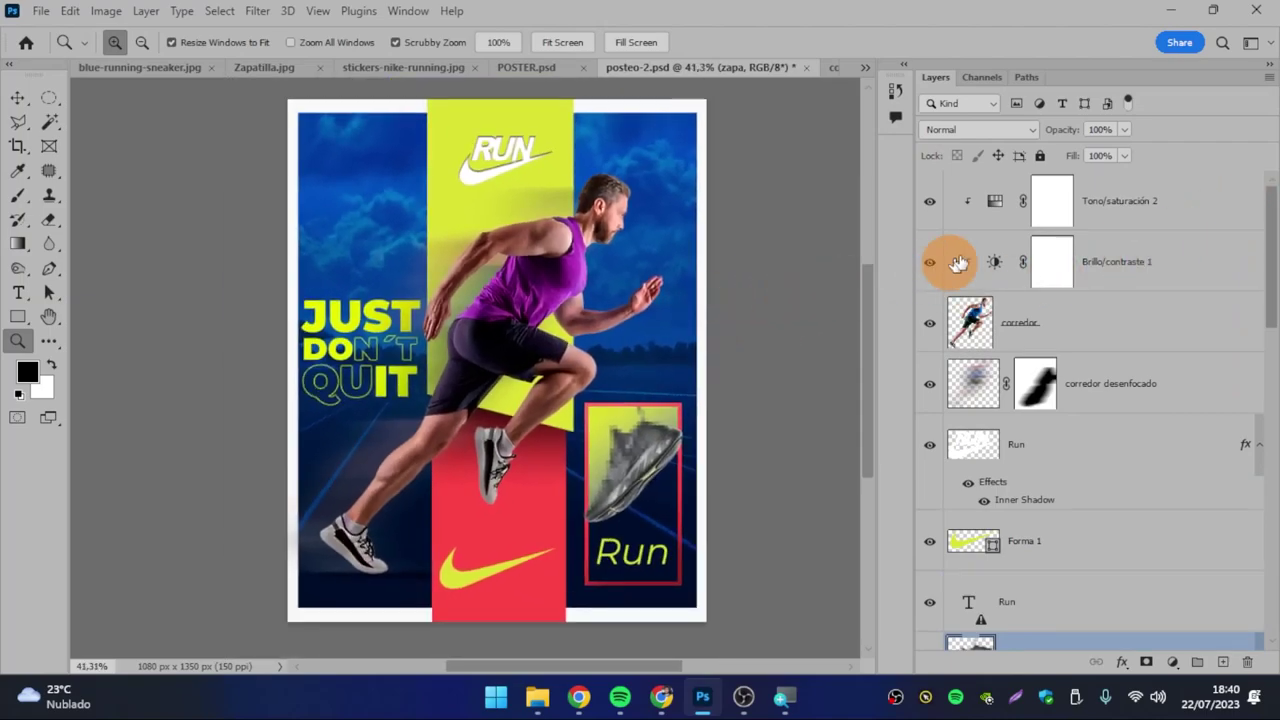
- Toggle Tono/saturación 2, Brillo/contraste 1, corredor, the blurred runner copy and Forma 1 to compare
{"action": "left_click", "coordinate": [935, 207]}
{"action": "left_click", "coordinate": [931, 262]}
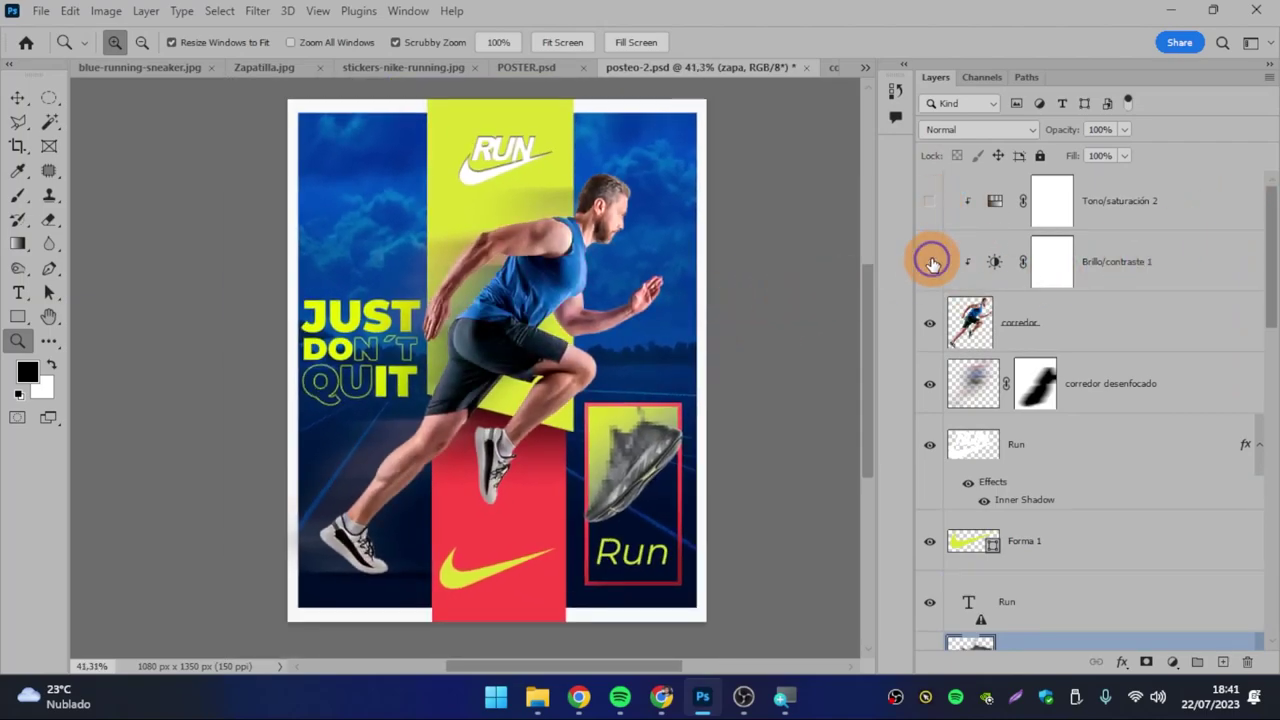
{"action": "left_click", "coordinate": [930, 201]}
{"action": "left_click", "coordinate": [930, 262]}
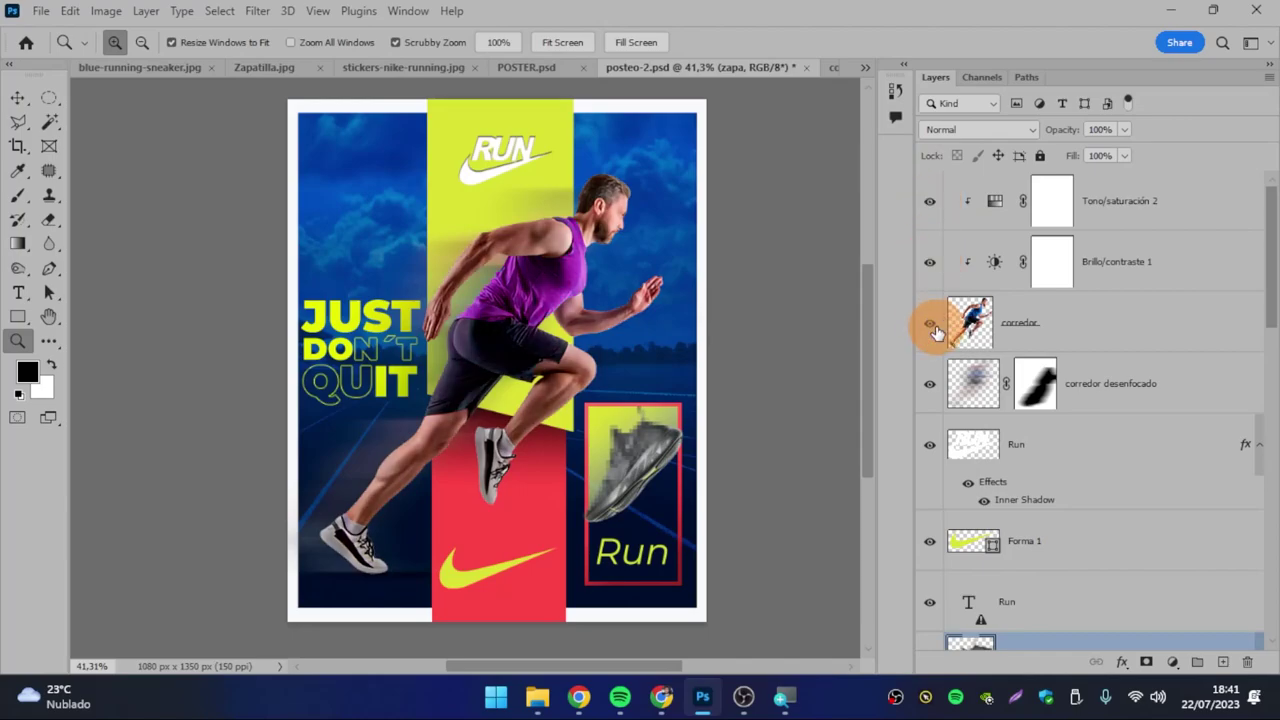
{"action": "left_click", "coordinate": [930, 323]}
{"action": "left_click", "coordinate": [930, 384]}
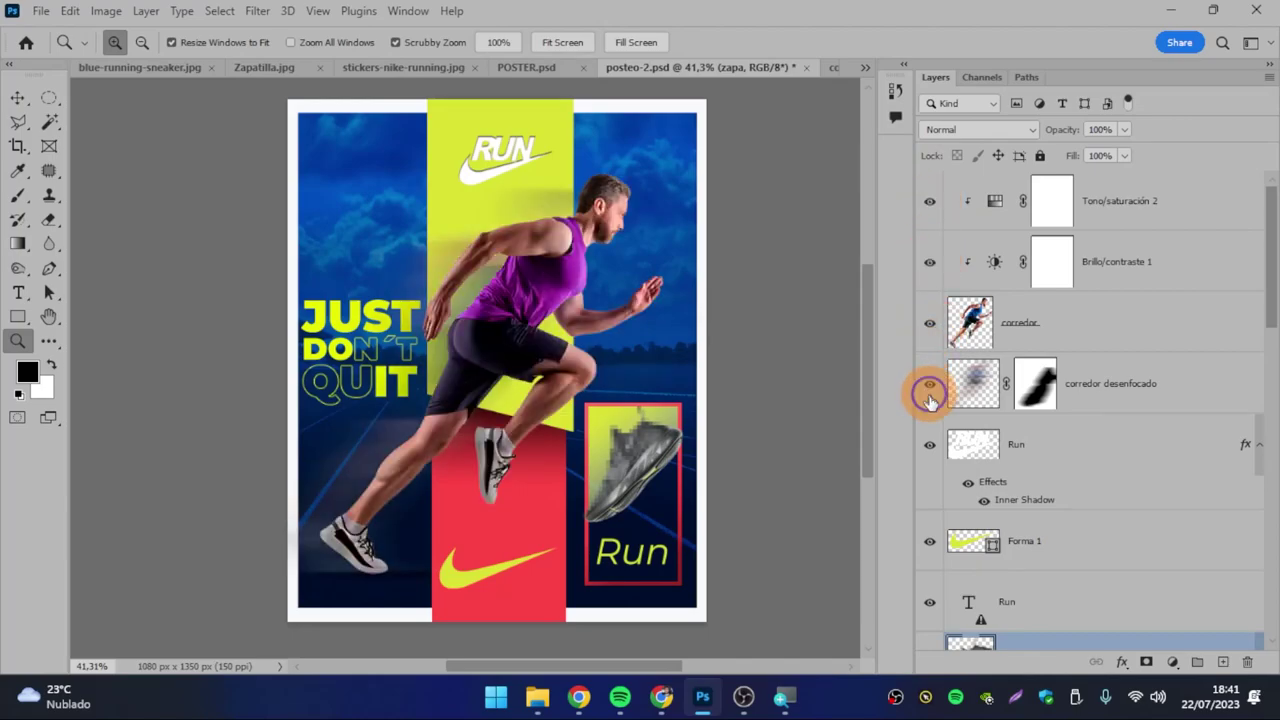
{"action": "left_click", "coordinate": [930, 444]}
{"action": "left_click", "coordinate": [930, 541]}
{"action": "left_click", "coordinate": [930, 541]}
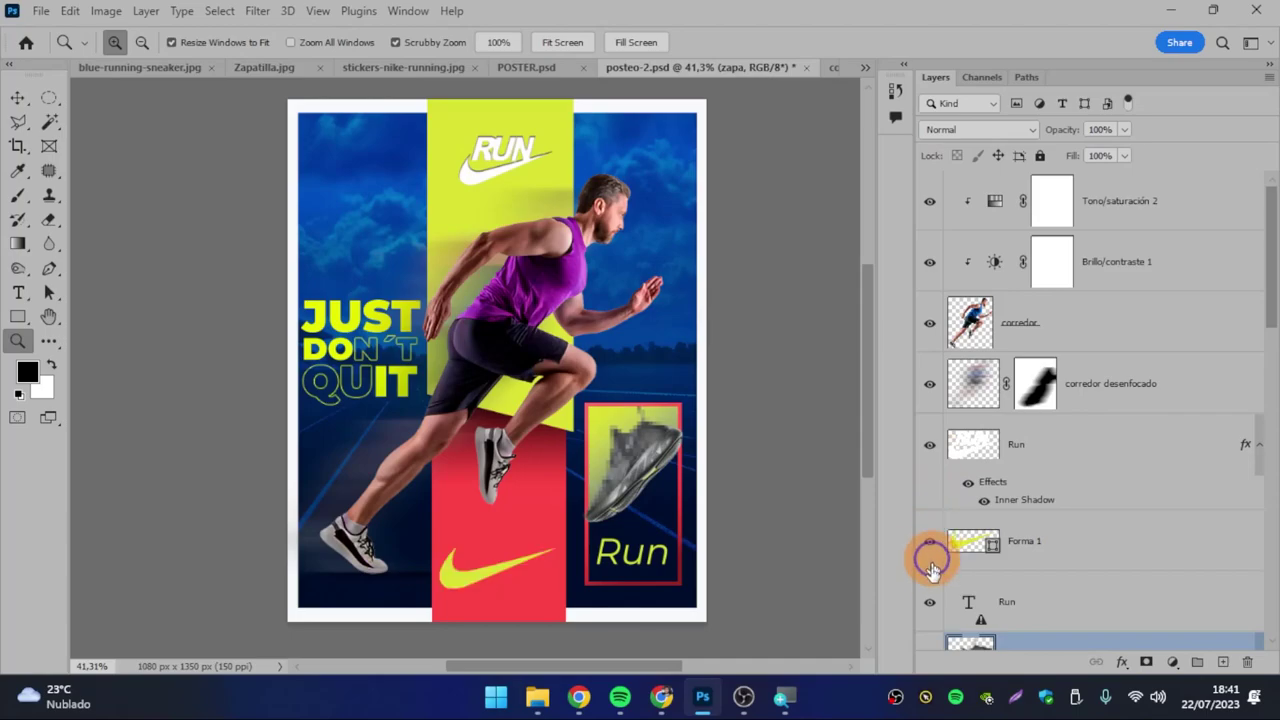
{"action": "left_click", "coordinate": [930, 602]}
- Toggle the Run text, zapa shoe, Mosaic filter and Rectángulo 1 frame visibility
{"action": "scroll", "coordinate": [930, 602], "scroll_direction": "down", "scroll_amount": 5}
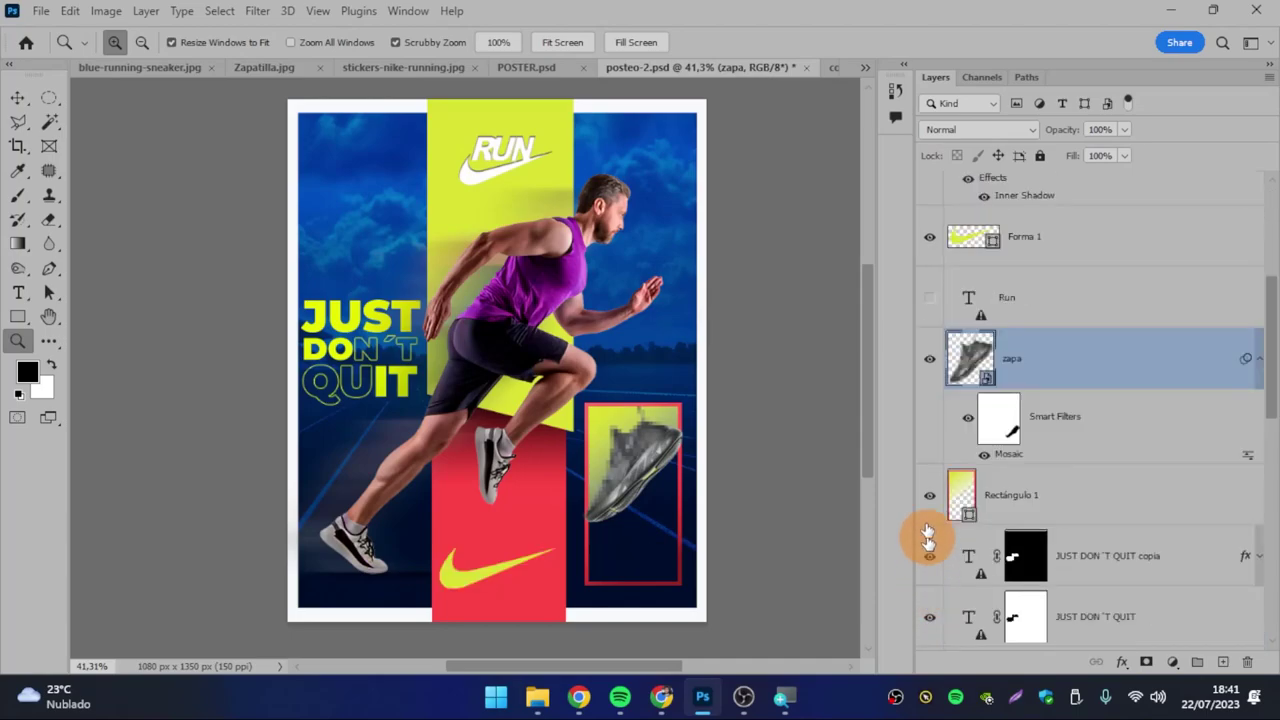
{"action": "left_click", "coordinate": [929, 300]}
{"action": "left_click", "coordinate": [930, 358]}
{"action": "left_click", "coordinate": [930, 358]}
{"action": "left_click", "coordinate": [930, 435]}
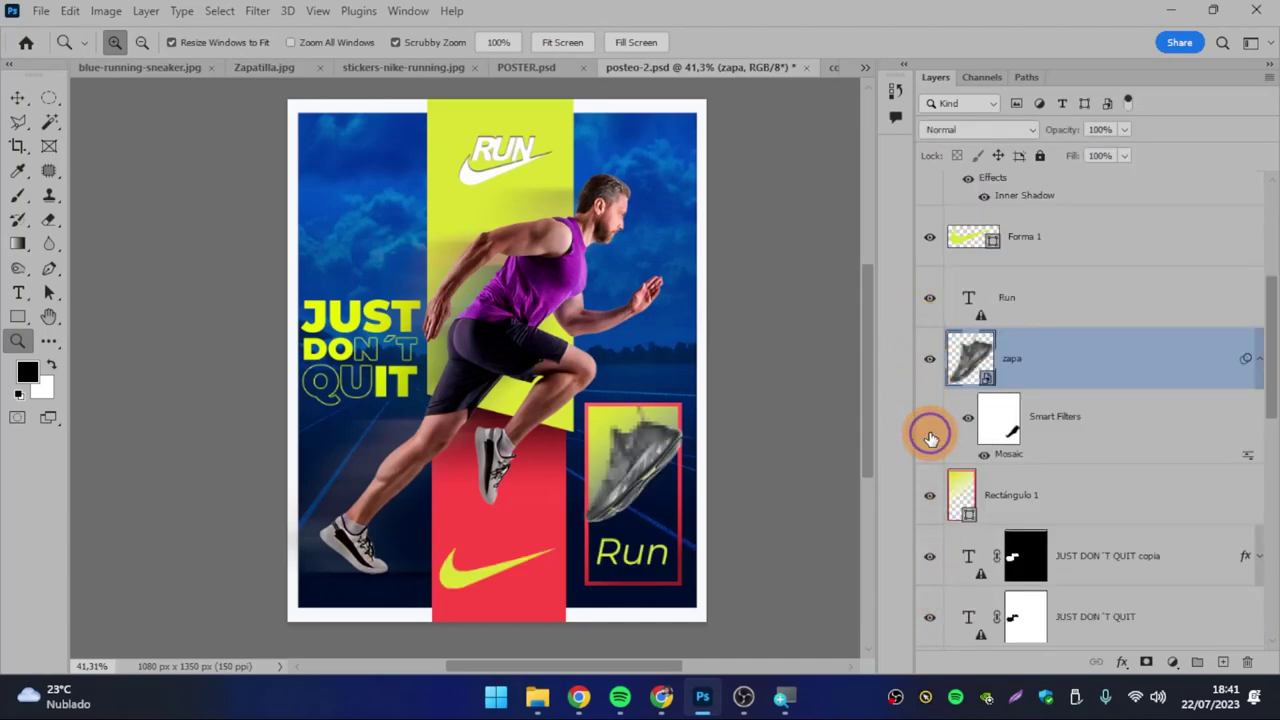
{"action": "left_click", "coordinate": [930, 495]}
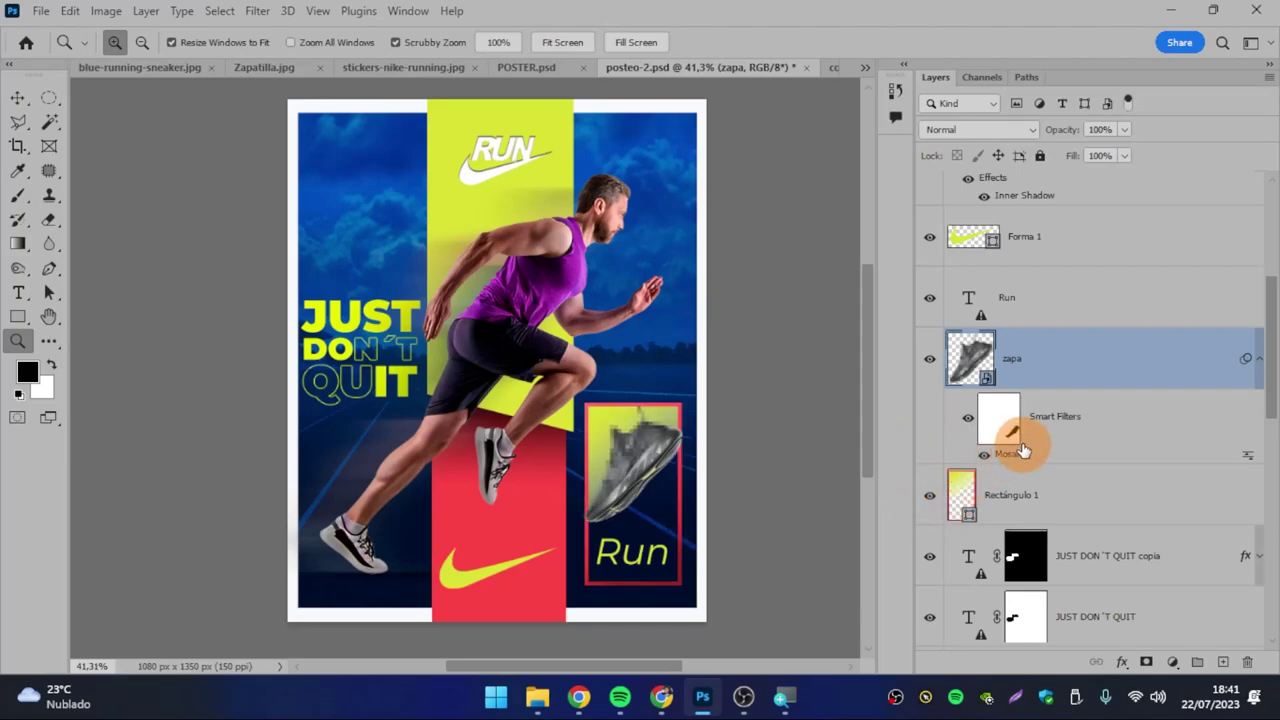
{"action": "scroll", "coordinate": [1022, 450], "scroll_direction": "up", "scroll_amount": 5}
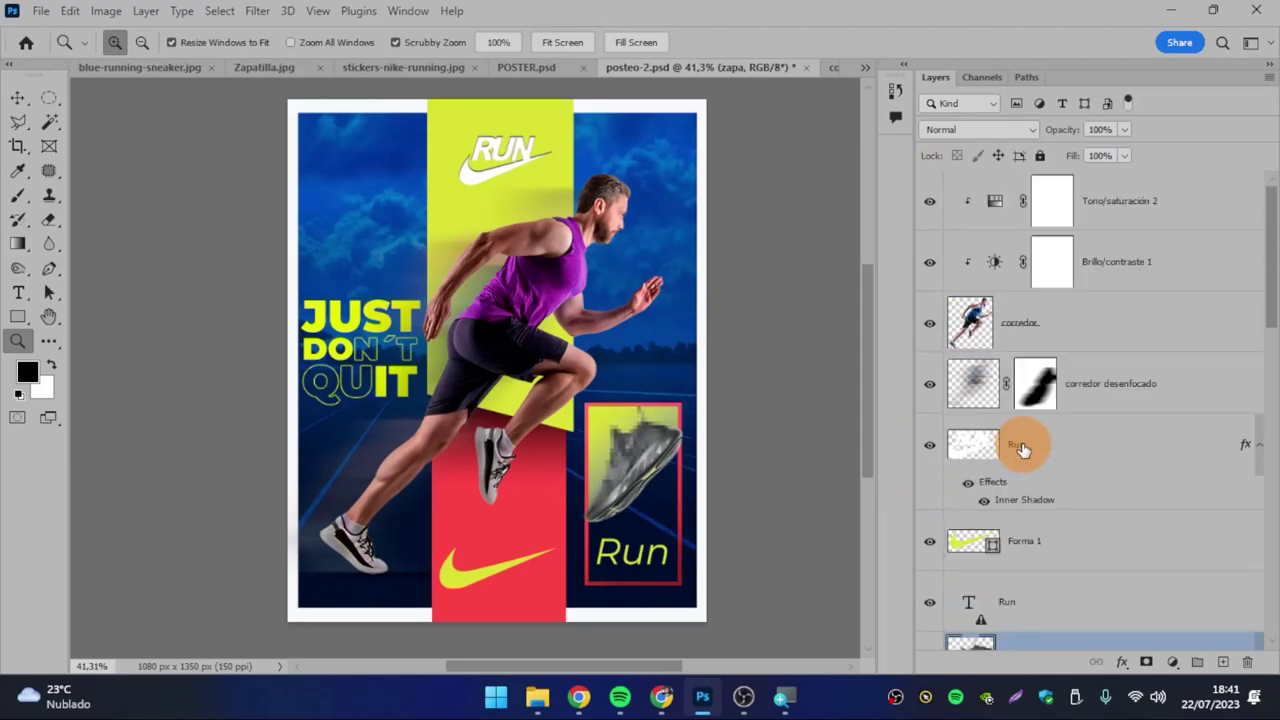
- Select corredor and its adjustments in turn, then hide and reshow the runner
{"action": "left_click", "coordinate": [1176, 320]}
{"action": "left_click", "coordinate": [1171, 263]}
{"action": "left_click", "coordinate": [1166, 206]}
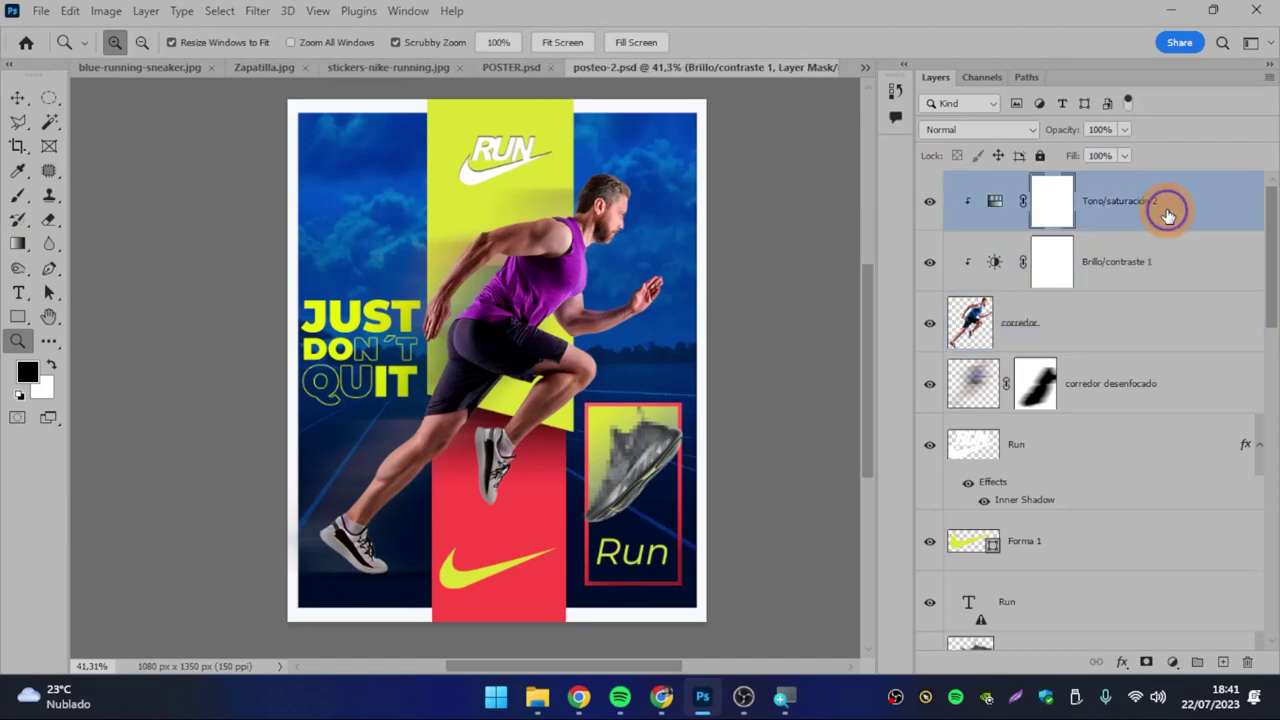
{"action": "left_click", "coordinate": [1172, 261]}
{"action": "left_click", "coordinate": [1152, 322]}
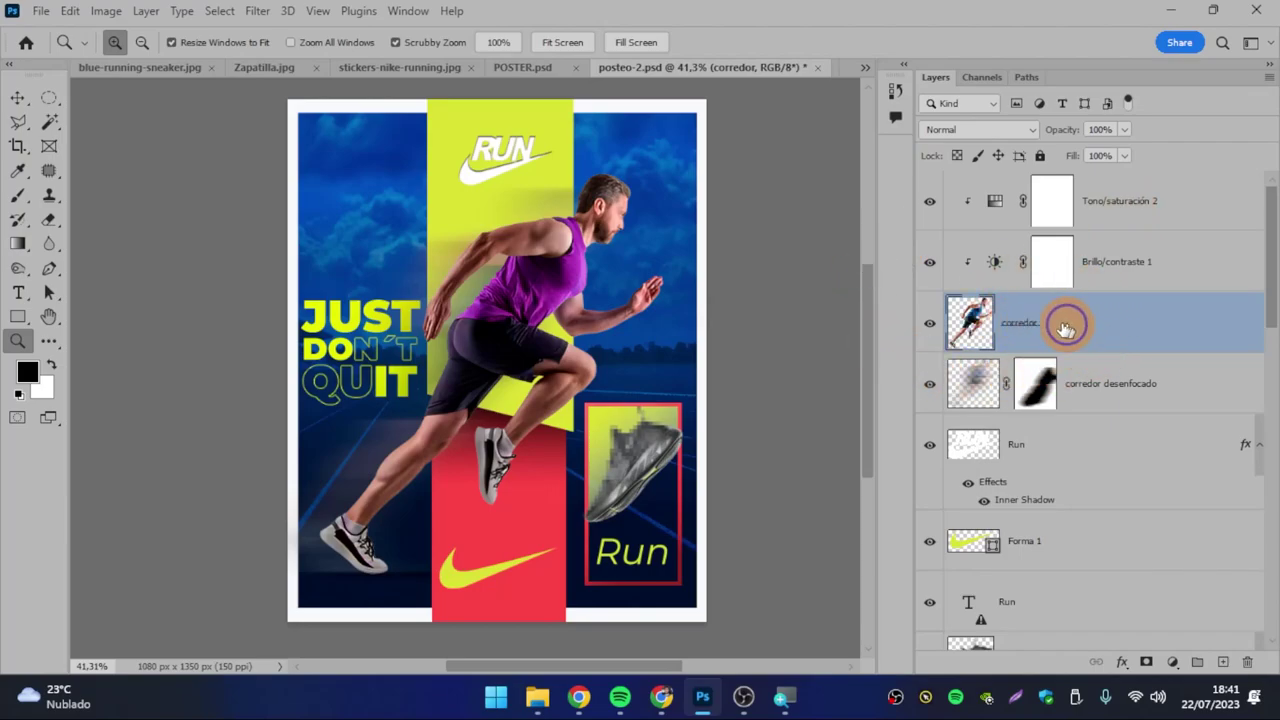
{"action": "left_click", "coordinate": [932, 325]}
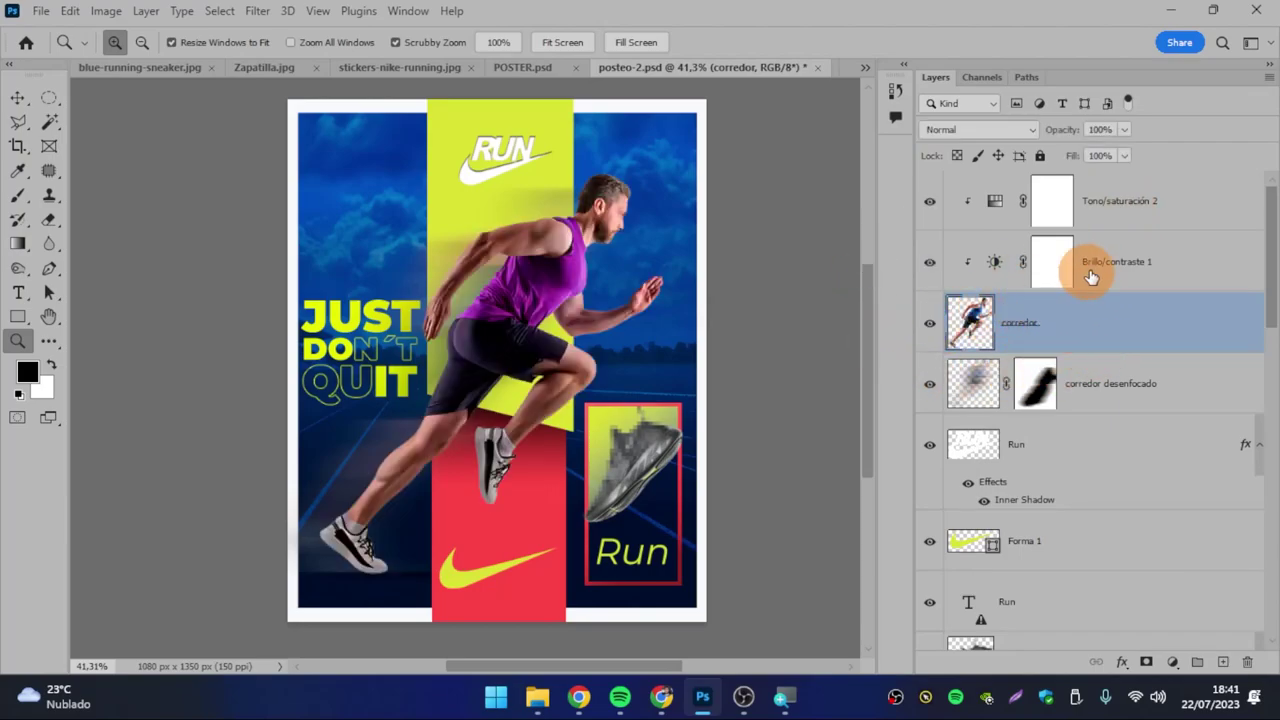
- Inspect the Brillo/contraste 1 and Tono/saturación 2 adjustments, then reselect corredor
{"action": "left_click", "coordinate": [1115, 235]}
{"action": "left_click", "coordinate": [1118, 255]}
{"action": "left_click", "coordinate": [1115, 206]}
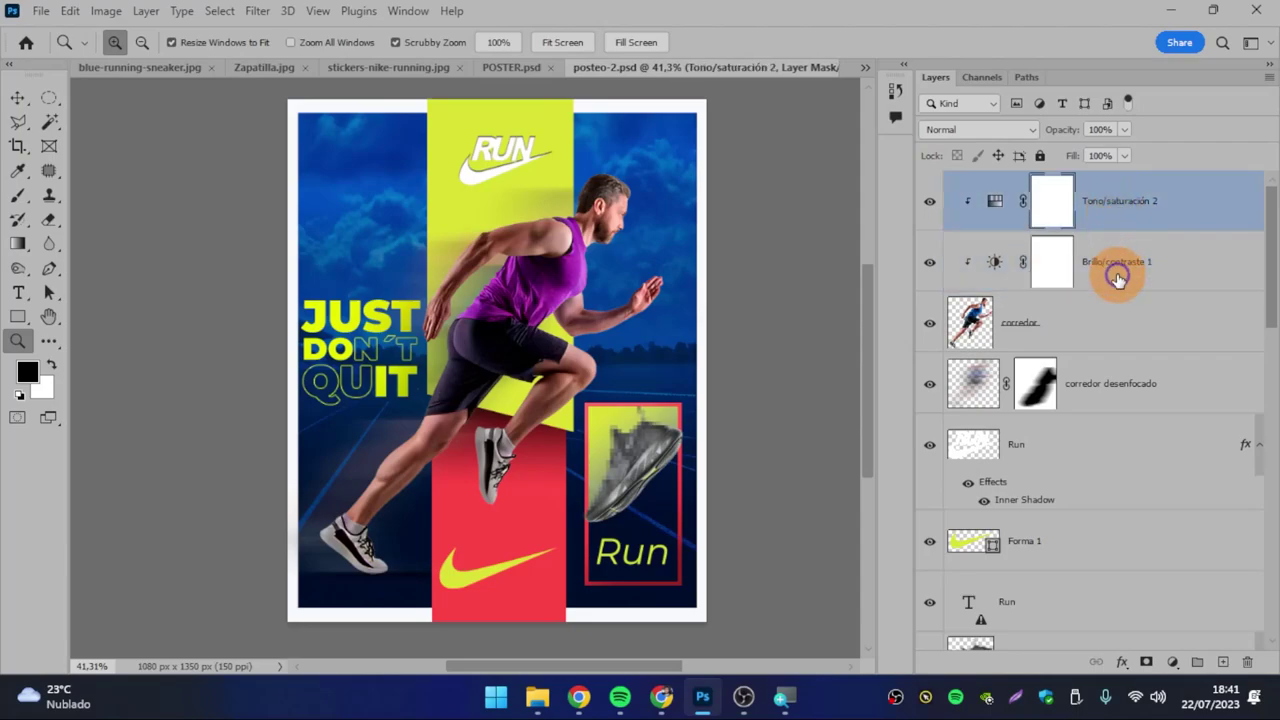
{"action": "left_click", "coordinate": [1120, 270]}
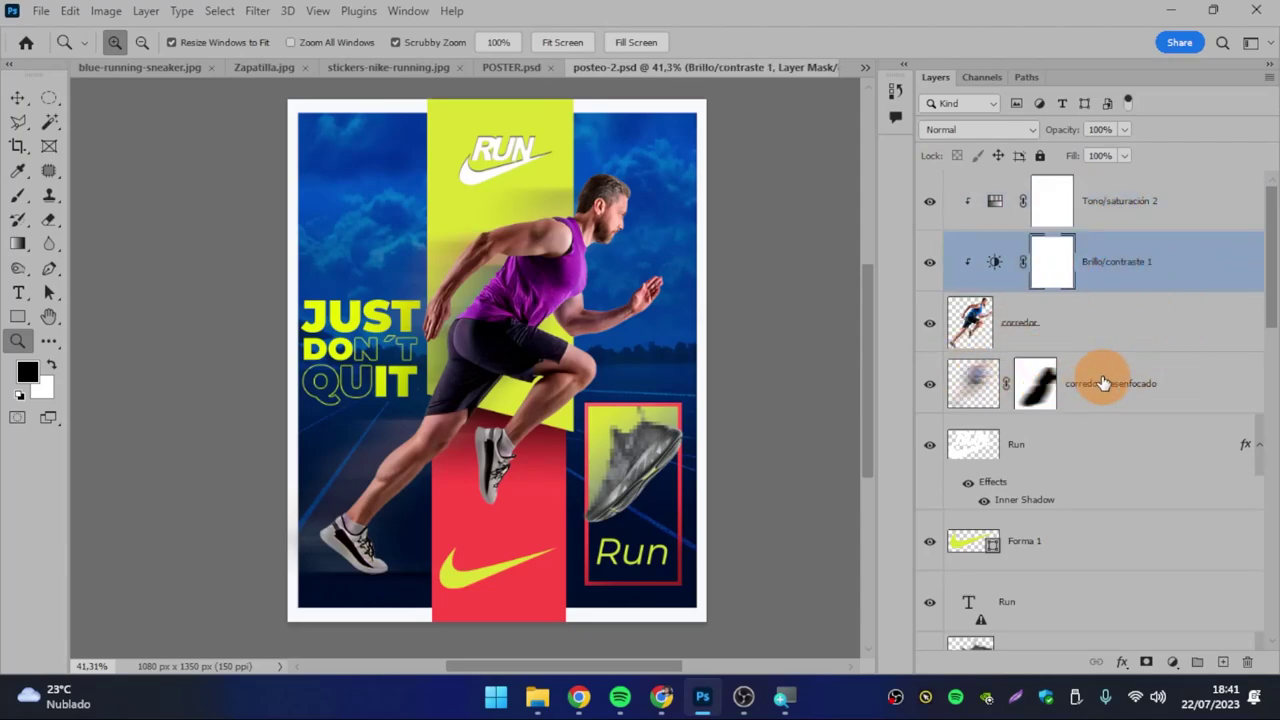
{"action": "left_click", "coordinate": [1118, 322]}
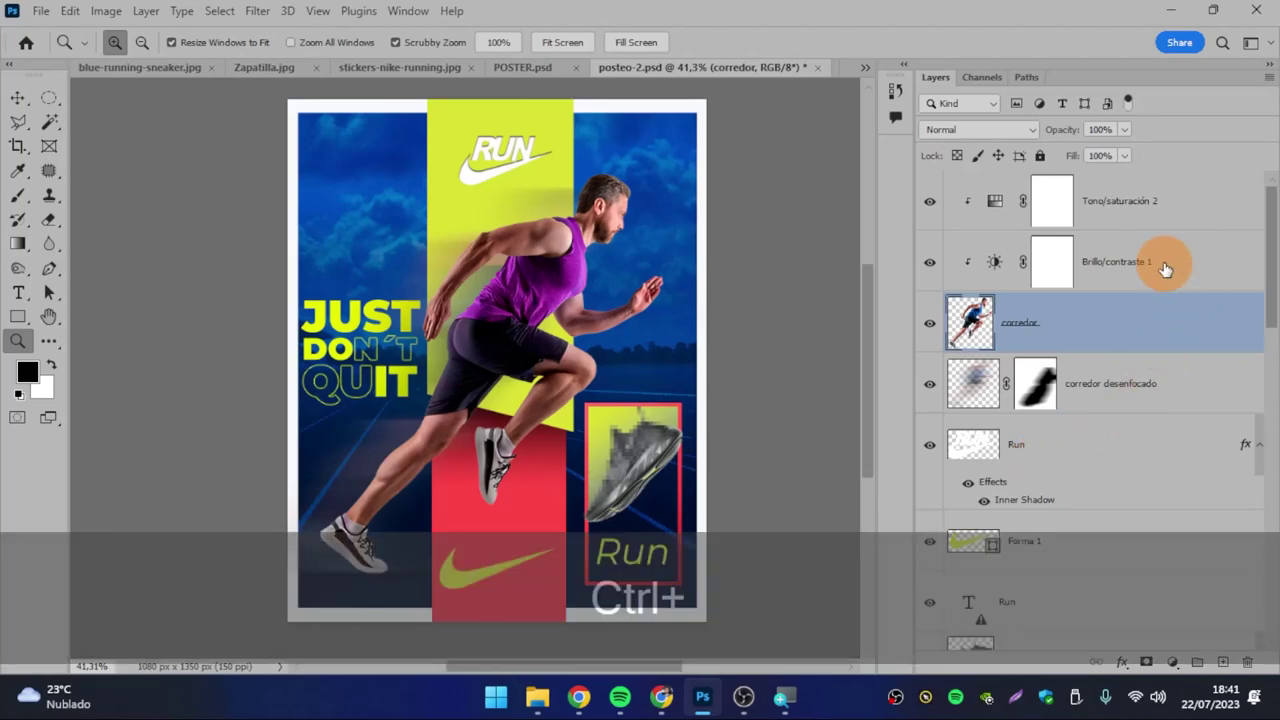
- Select the runner with both adjustments, move them lower in the stack, then back to top
{"action": "left_click", "coordinate": [1165, 266], "text": "ctrl"}
{"action": "left_click", "coordinate": [1180, 210], "text": "ctrl"}
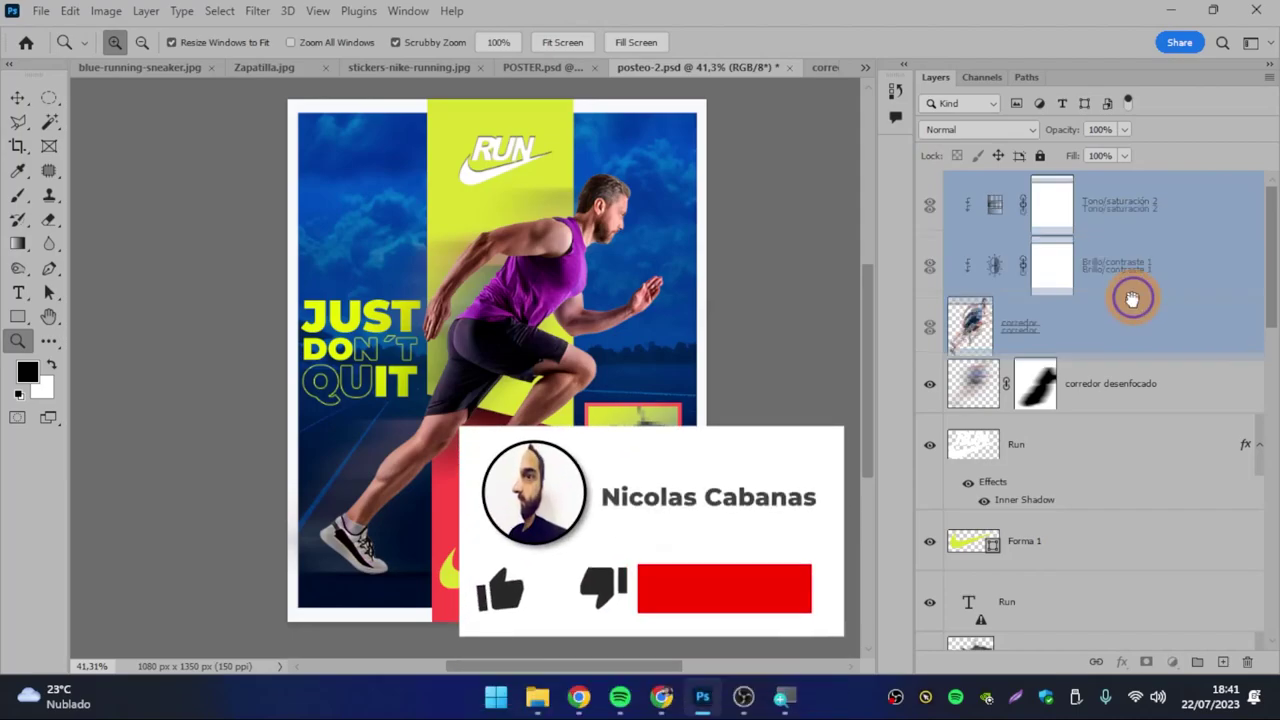
{"action": "mouse_move", "coordinate": [1127, 326]}
{"action": "left_mouse_down"}
{"action": "mouse_move", "coordinate": [1123, 500]}
{"action": "mouse_move", "coordinate": [1148, 557]}
{"action": "left_mouse_up"}
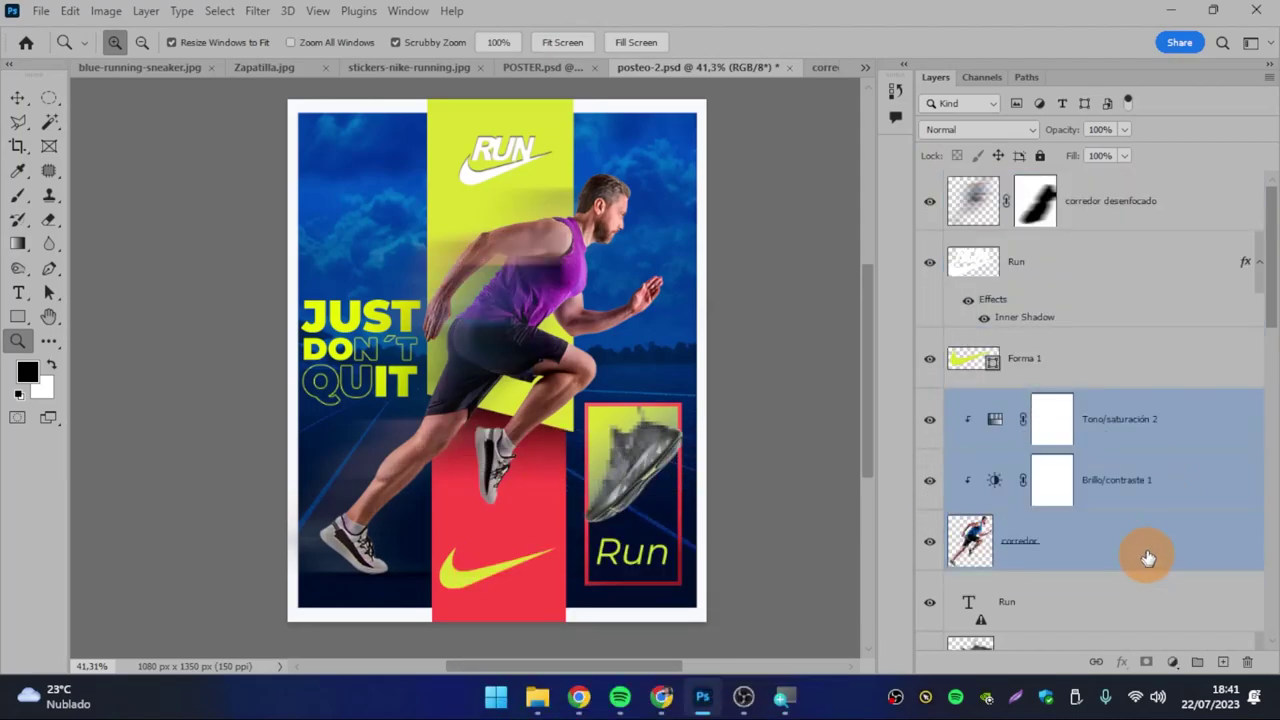
{"action": "left_click_drag", "start_coordinate": [1158, 428], "coordinate": [1130, 223]}
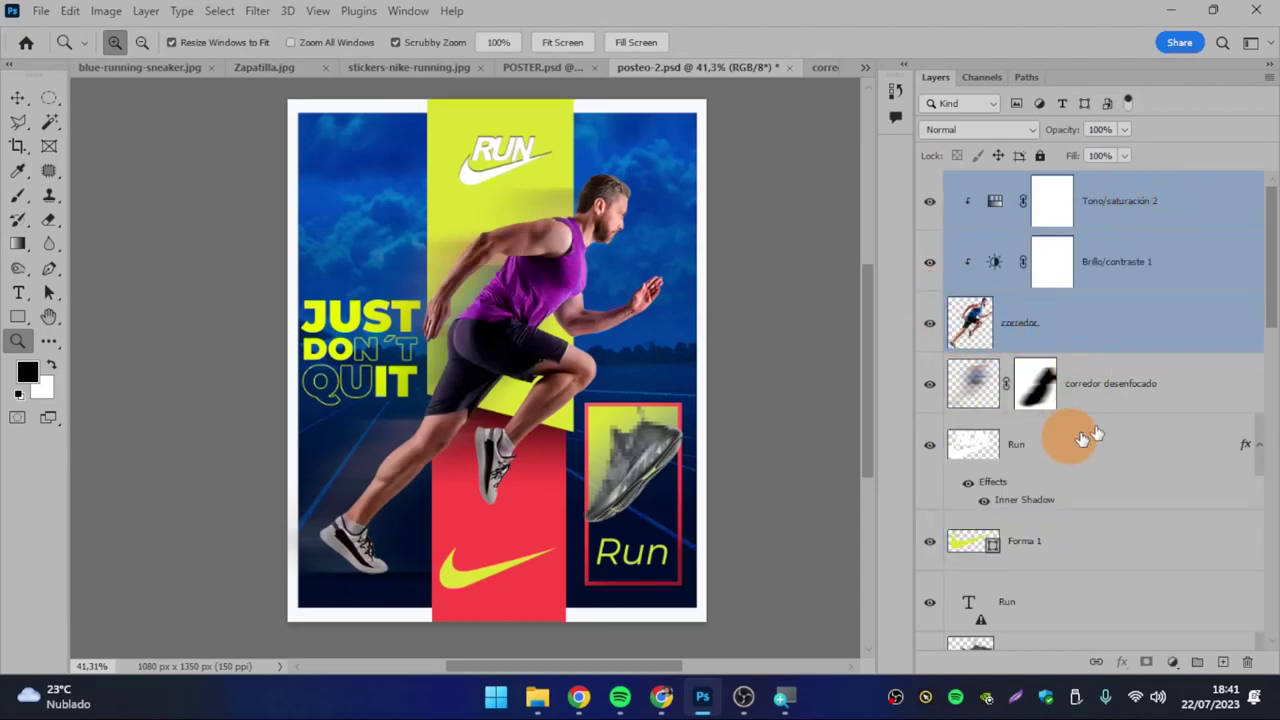
{"action": "left_click_drag", "start_coordinate": [1117, 335], "coordinate": [1030, 385]}
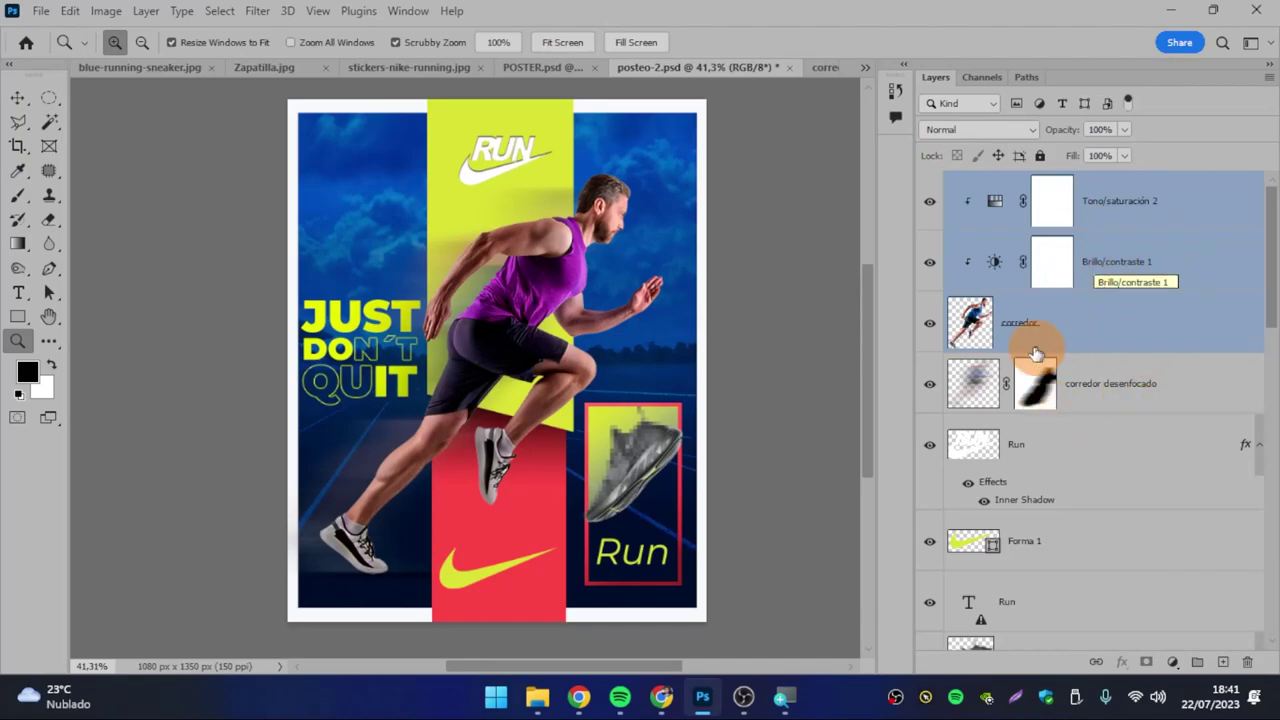
- Rename the runner layer to 'corredor principal', then select the Run logo layer
{"action": "left_click", "coordinate": [1022, 306]}
{"action": "type", "text": "principal"}
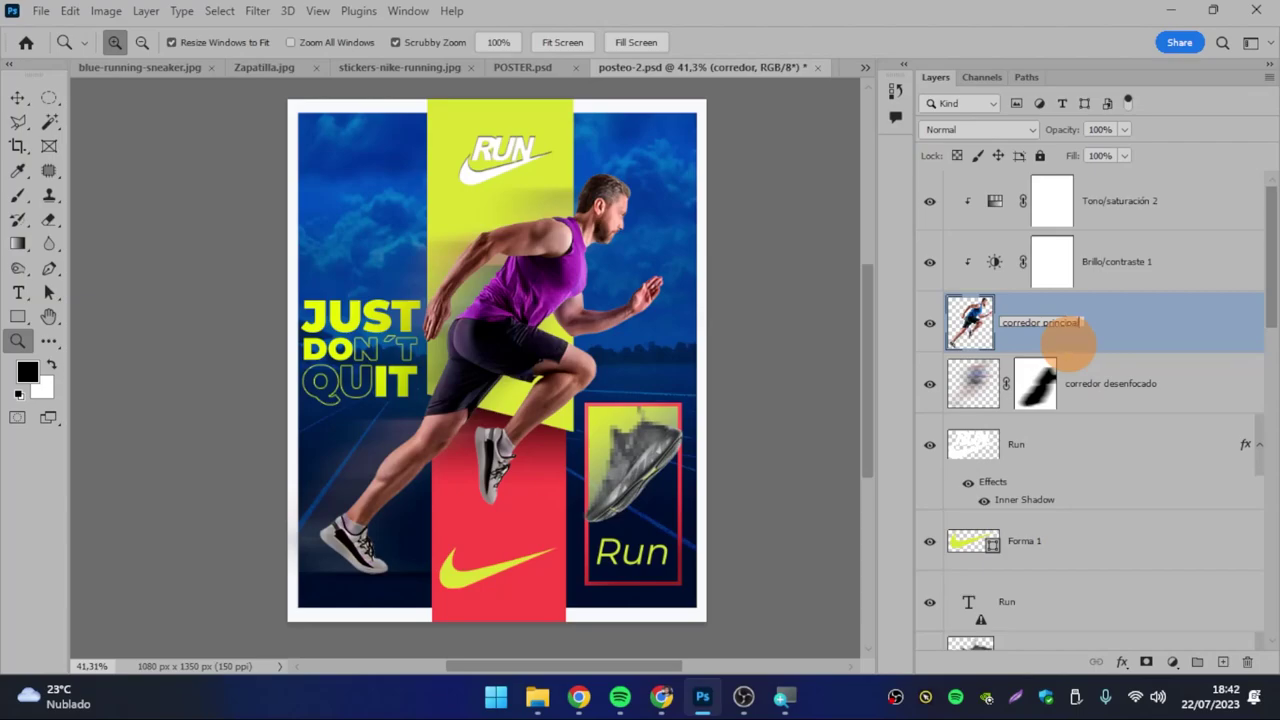
{"action": "key", "text": "Return"}
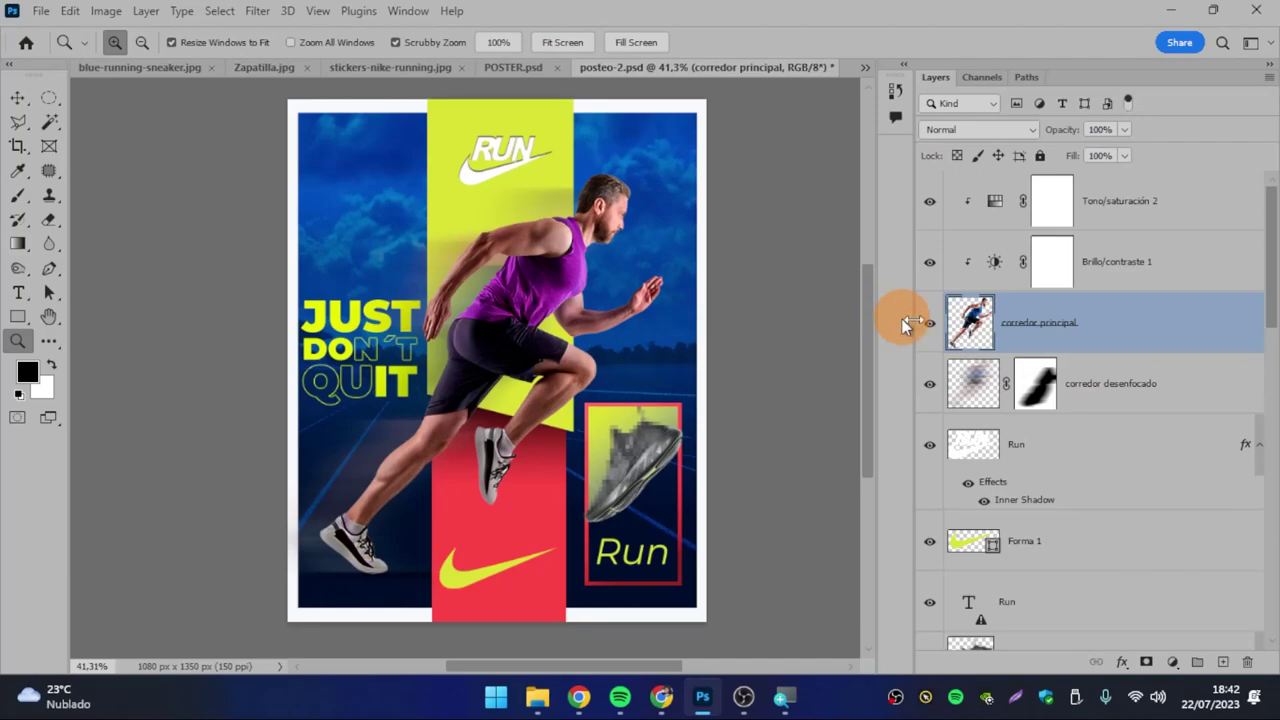
{"action": "scroll", "coordinate": [1270, 236], "scroll_direction": "down", "scroll_amount": 1}
{"action": "mouse_move", "coordinate": [1272, 236]}
{"action": "left_mouse_down"}
{"action": "mouse_move", "coordinate": [1277, 482]}
{"action": "mouse_move", "coordinate": [1246, 143]}
{"action": "left_mouse_up"}
{"action": "left_click", "coordinate": [1017, 479]}
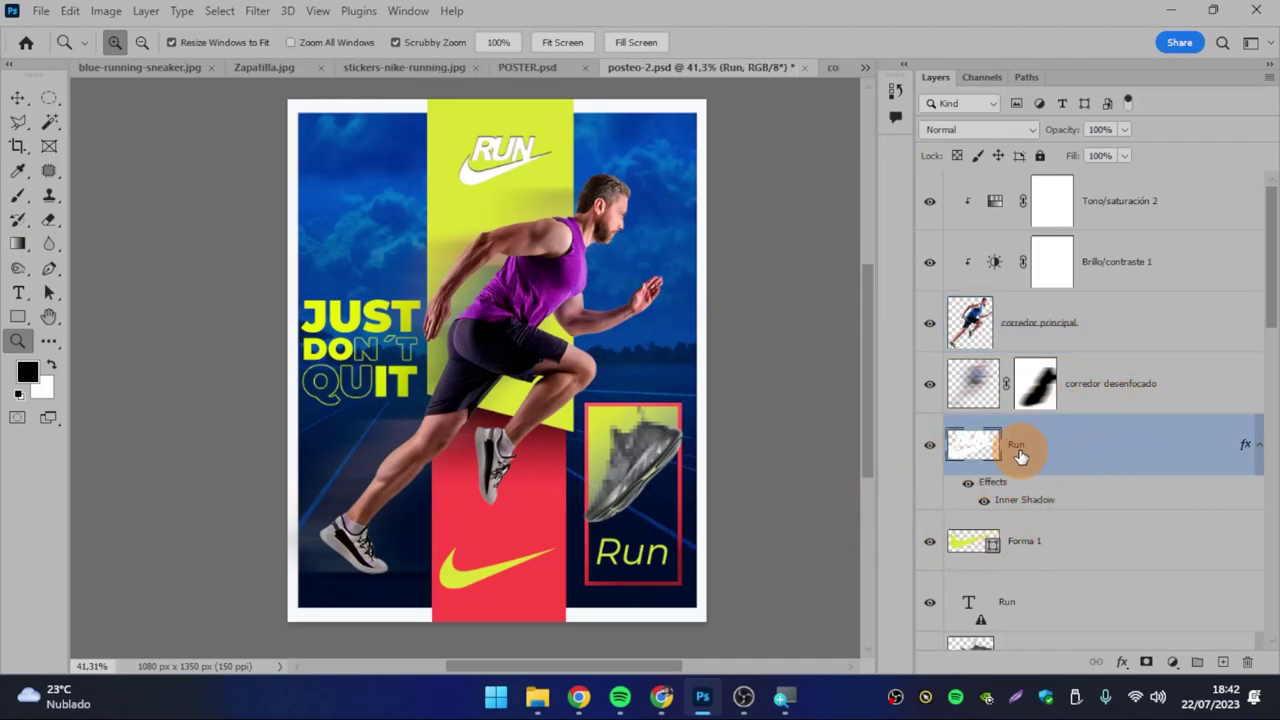
- Delete the Run logo layer and bring up the History panel
{"action": "left_click", "coordinate": [1248, 665]}
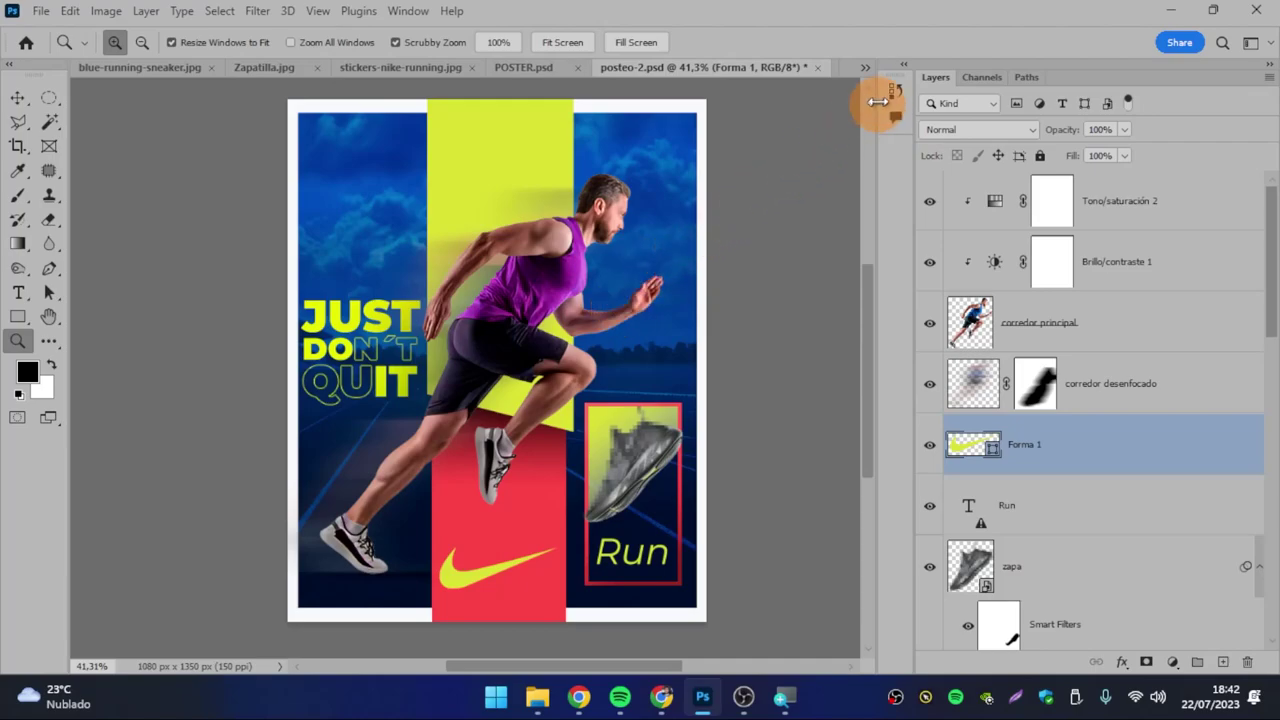
{"action": "left_click", "coordinate": [895, 92]}
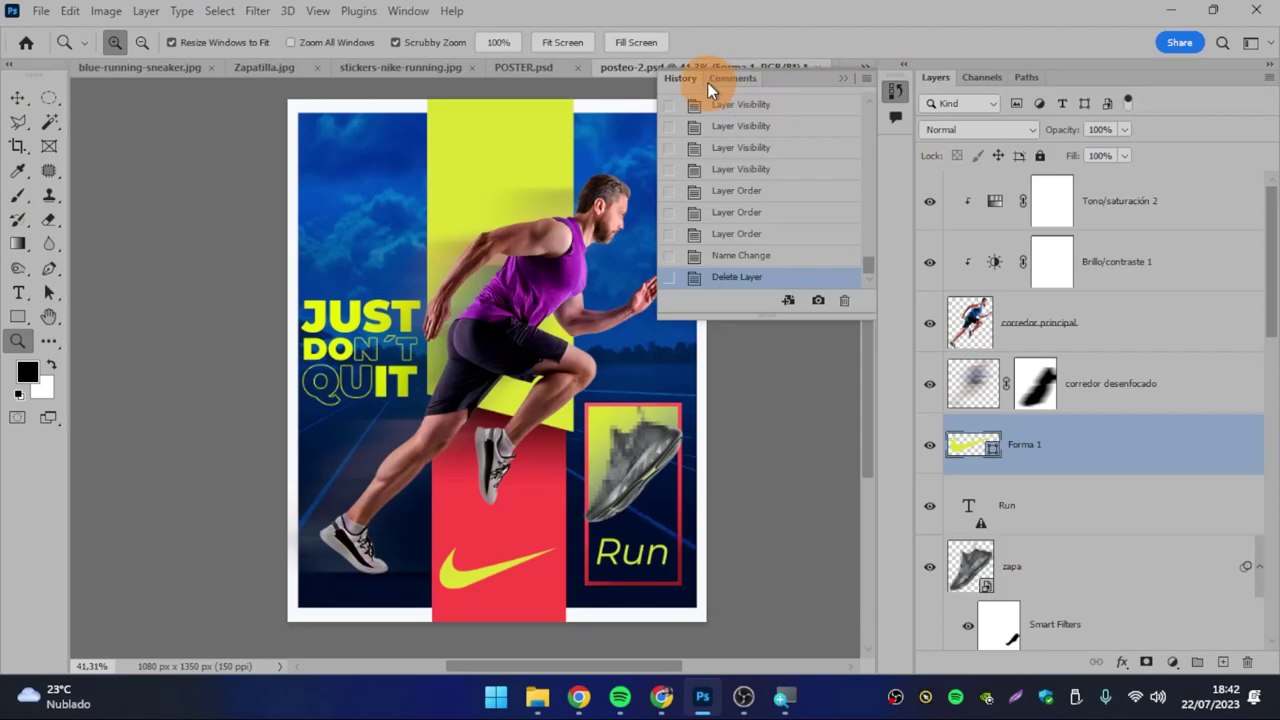
{"action": "key", "text": "super+plus"}
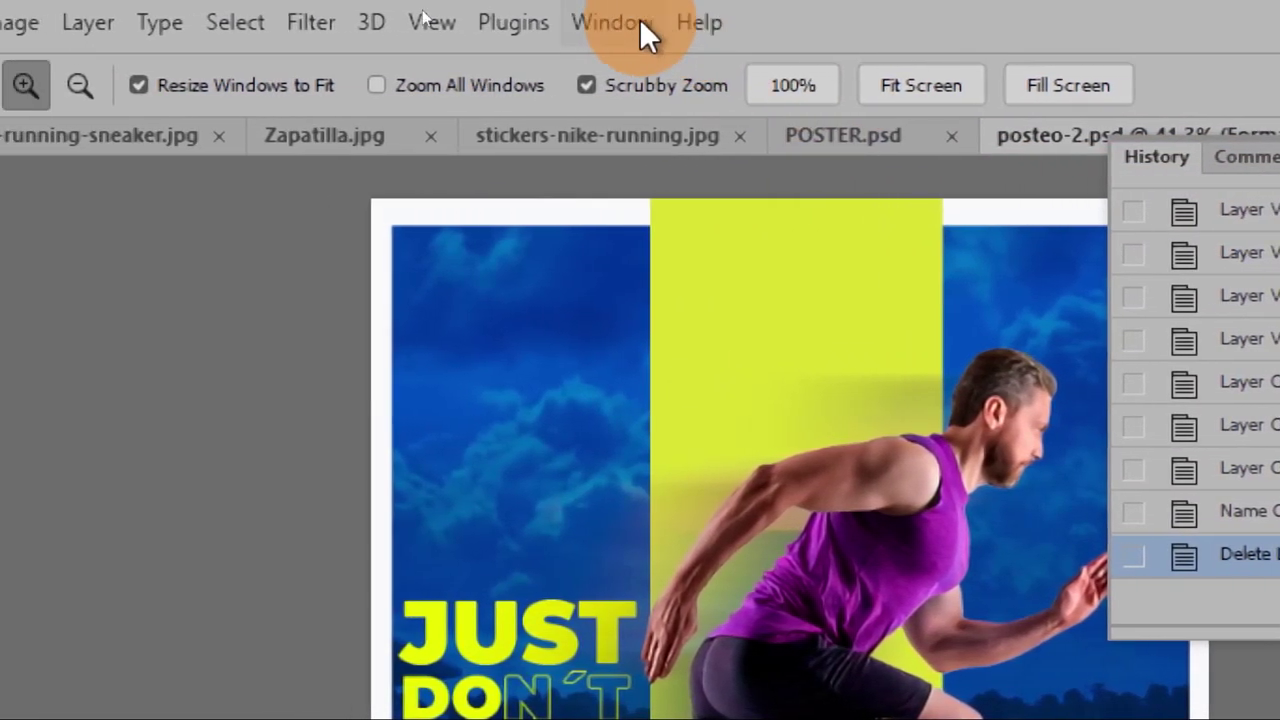
{"action": "left_click", "coordinate": [649, 30]}
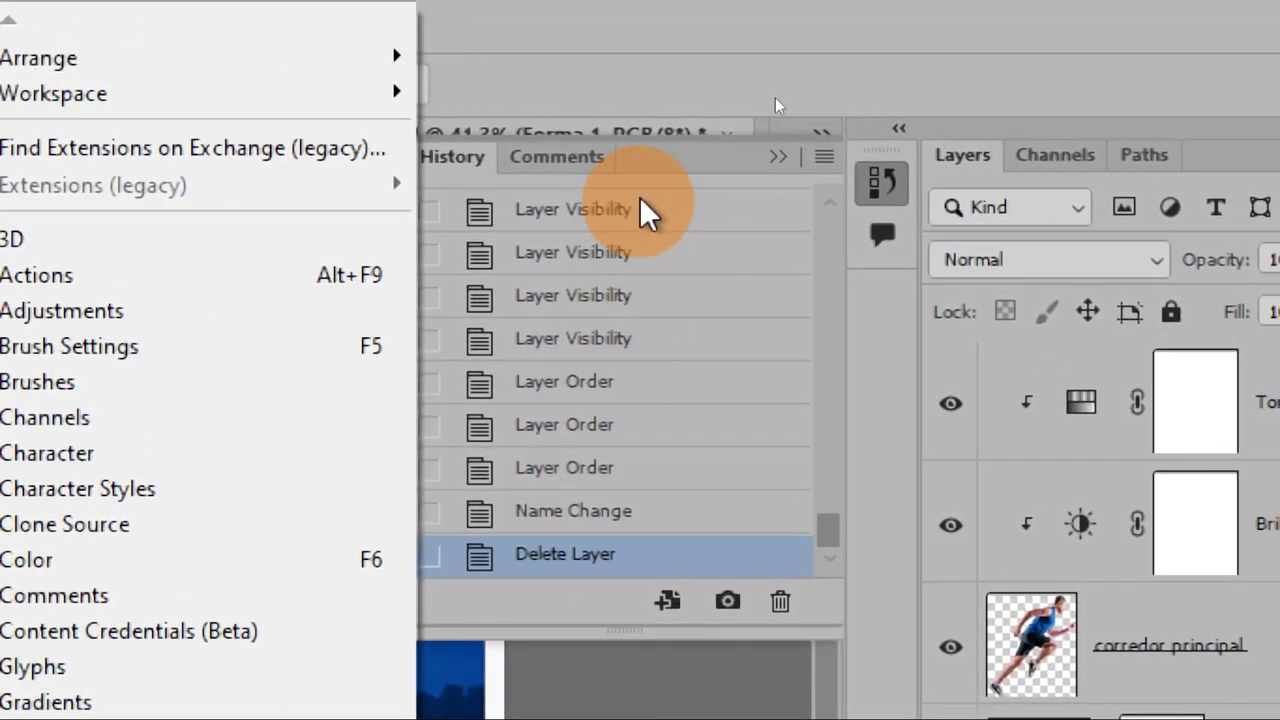
{"action": "left_click", "coordinate": [640, 158]}
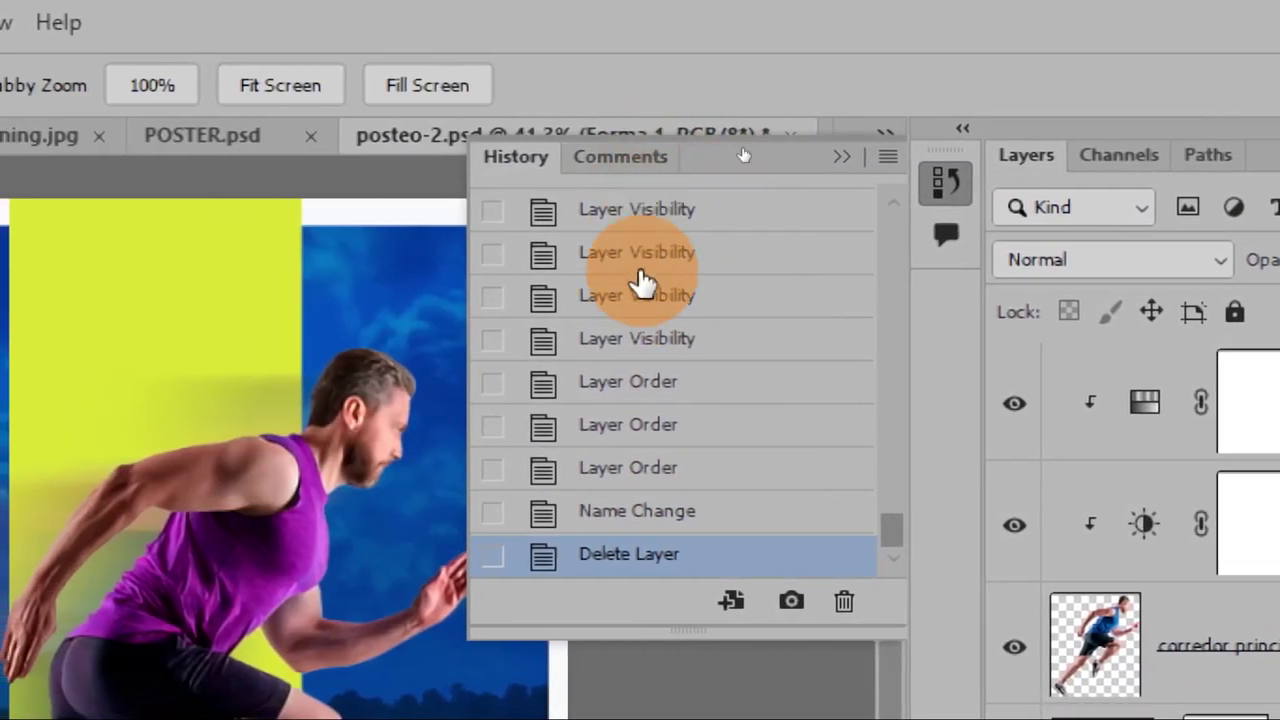
- Undo the deletion back to the Name Change state and close the History panel
{"action": "key", "text": "ctrl+z"}
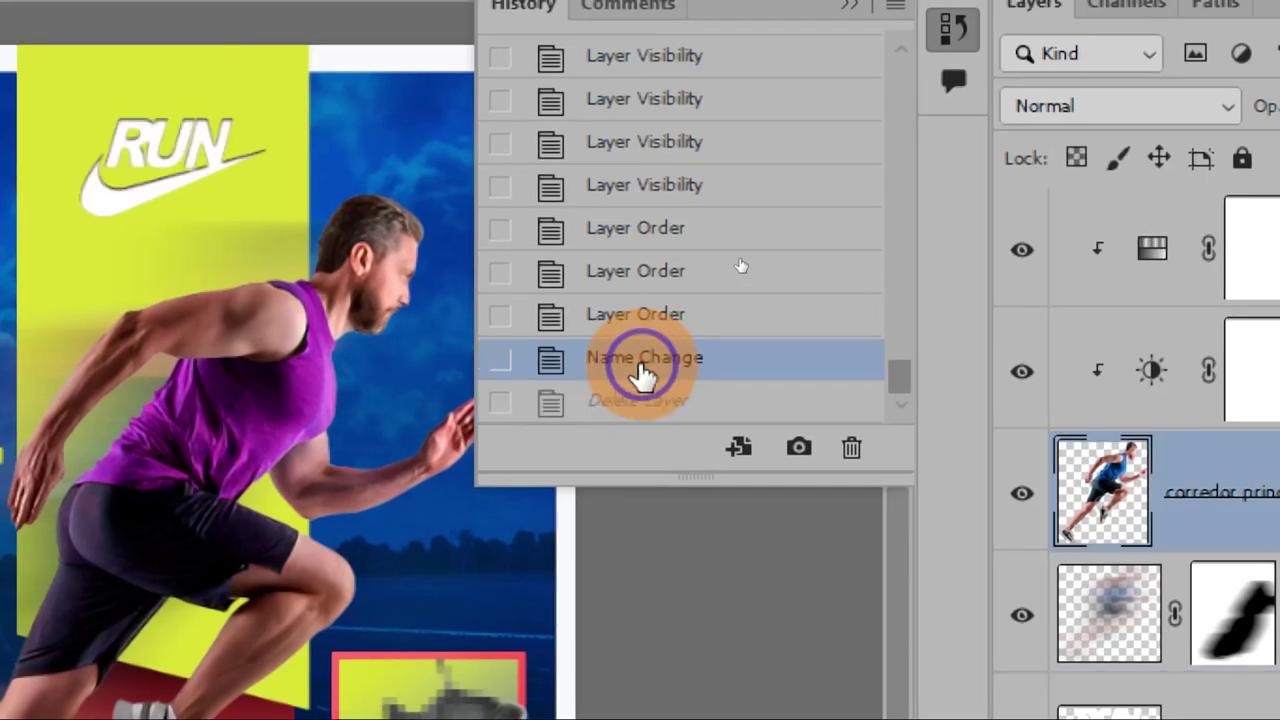
{"action": "left_click", "coordinate": [640, 375]}
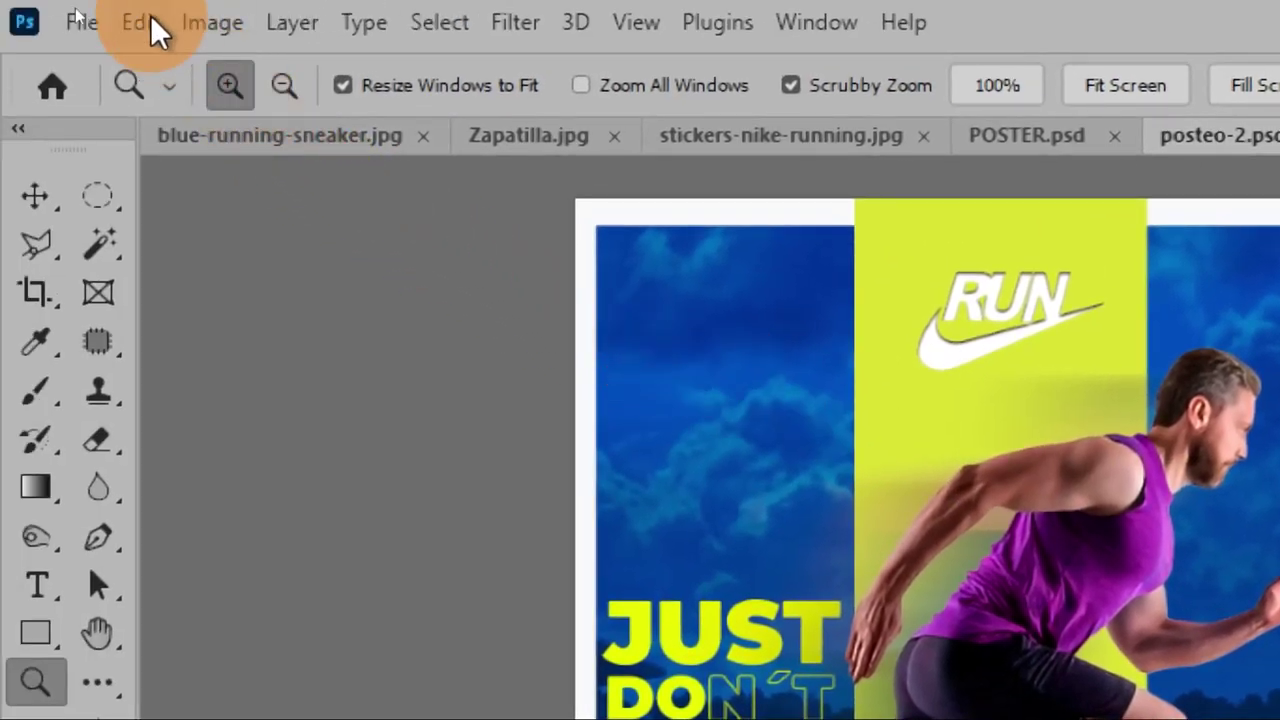
{"action": "left_click", "coordinate": [150, 24]}
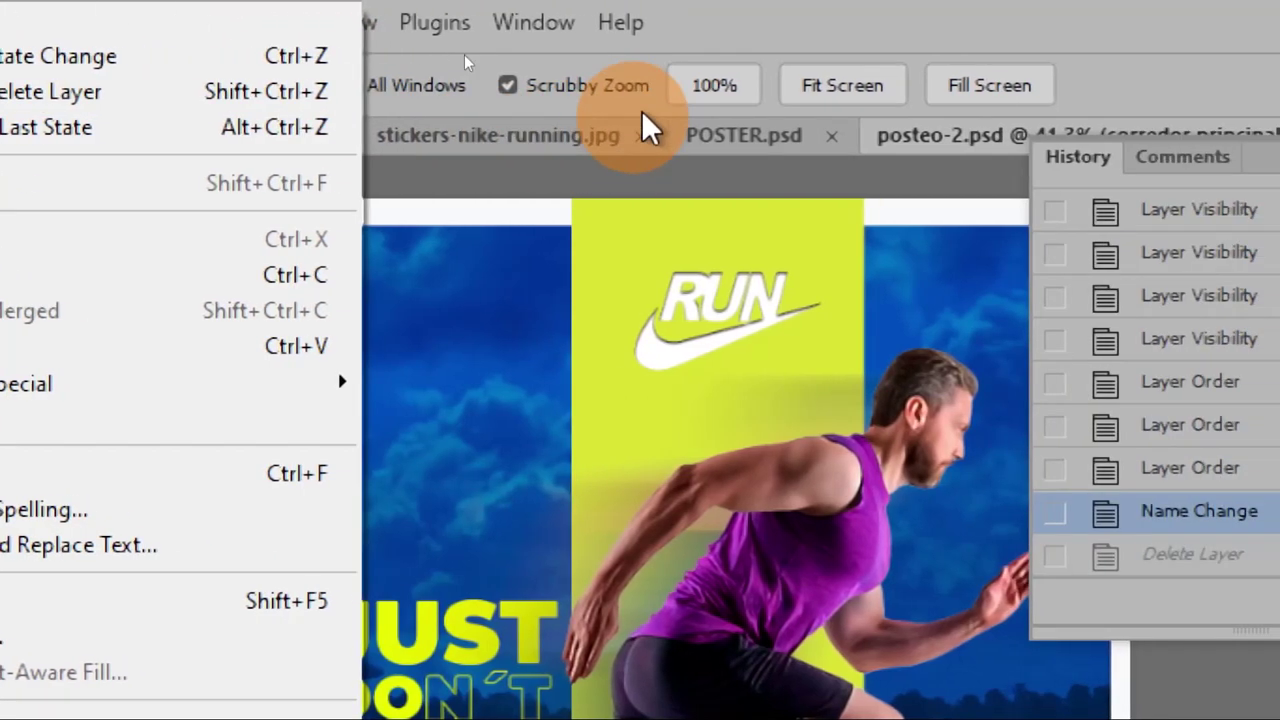
{"action": "left_click", "coordinate": [641, 29]}
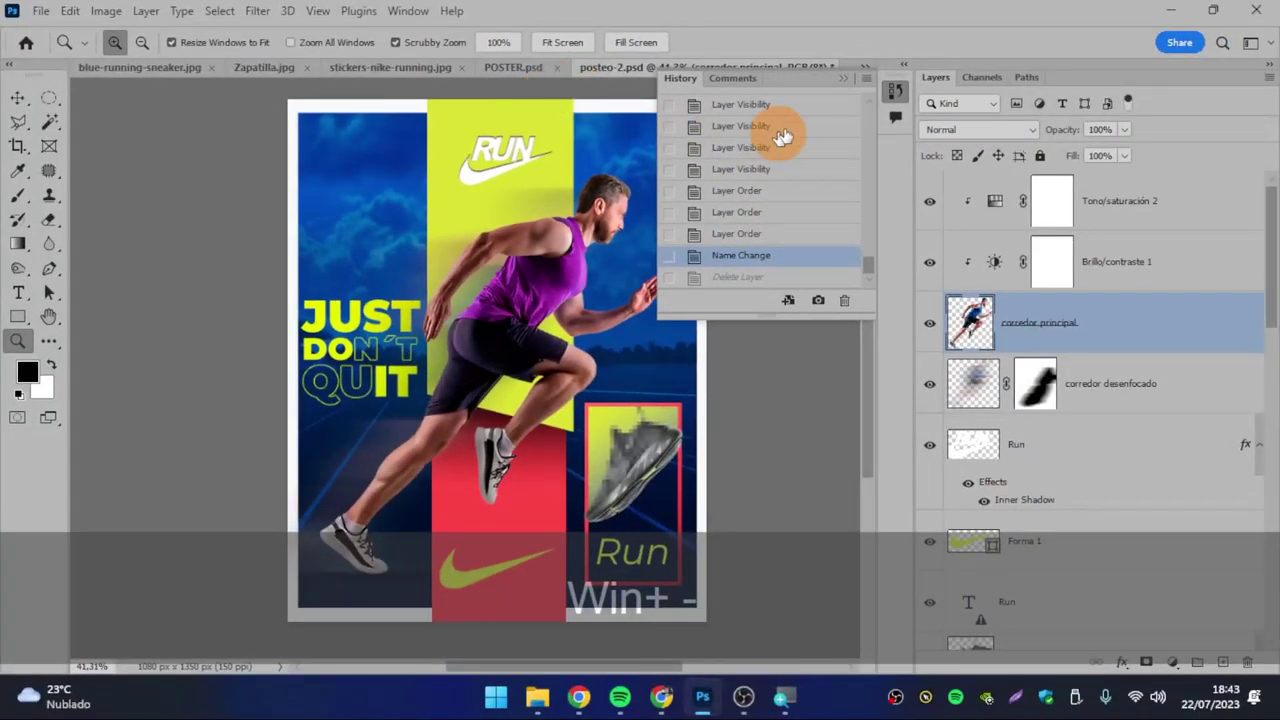
{"action": "left_click", "coordinate": [840, 78]}
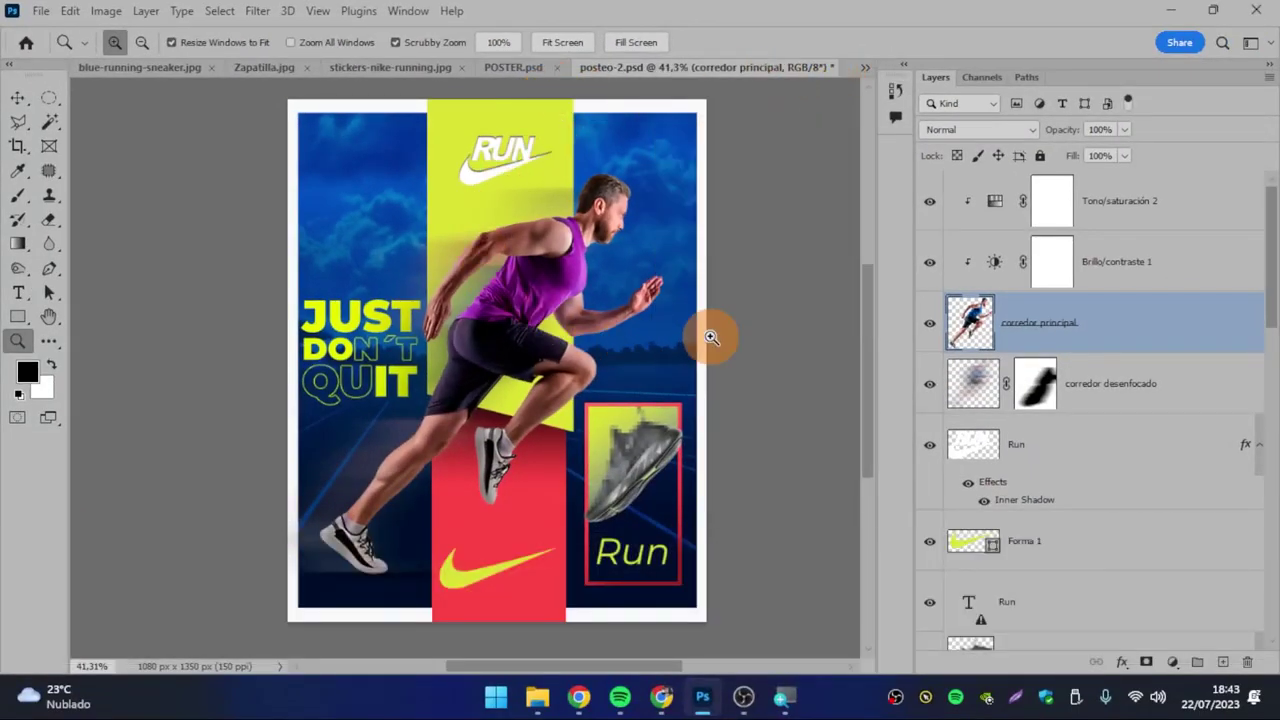